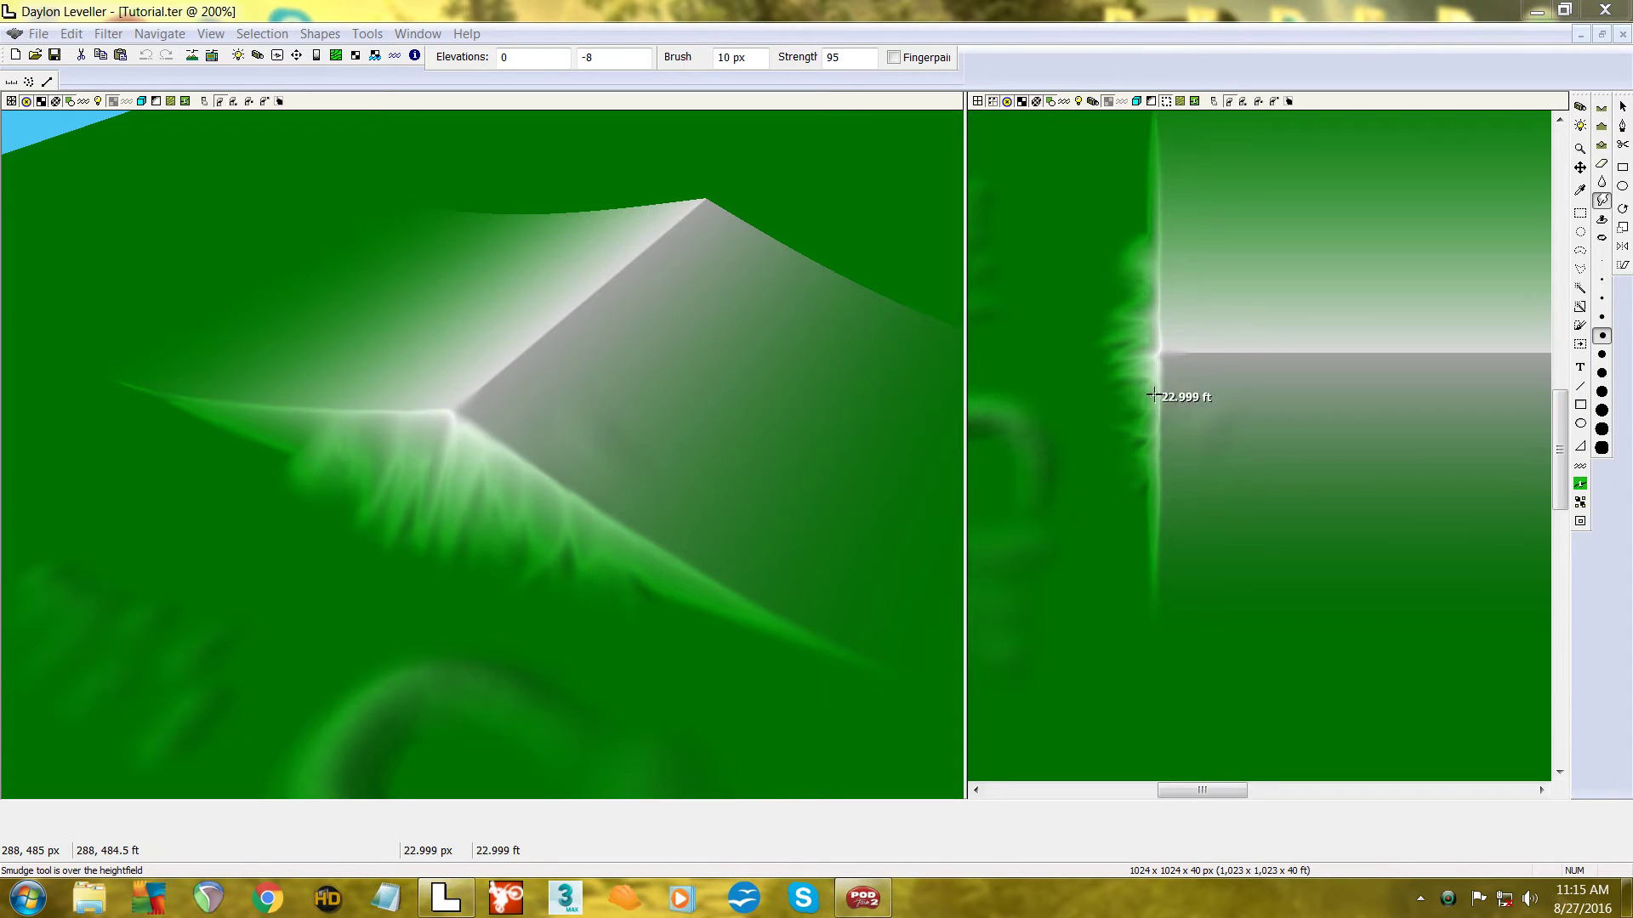
# - Smudge a dark groove down from the raised block's corner and bring the camera closer
pyautogui.scroll(1, 1155, 387)
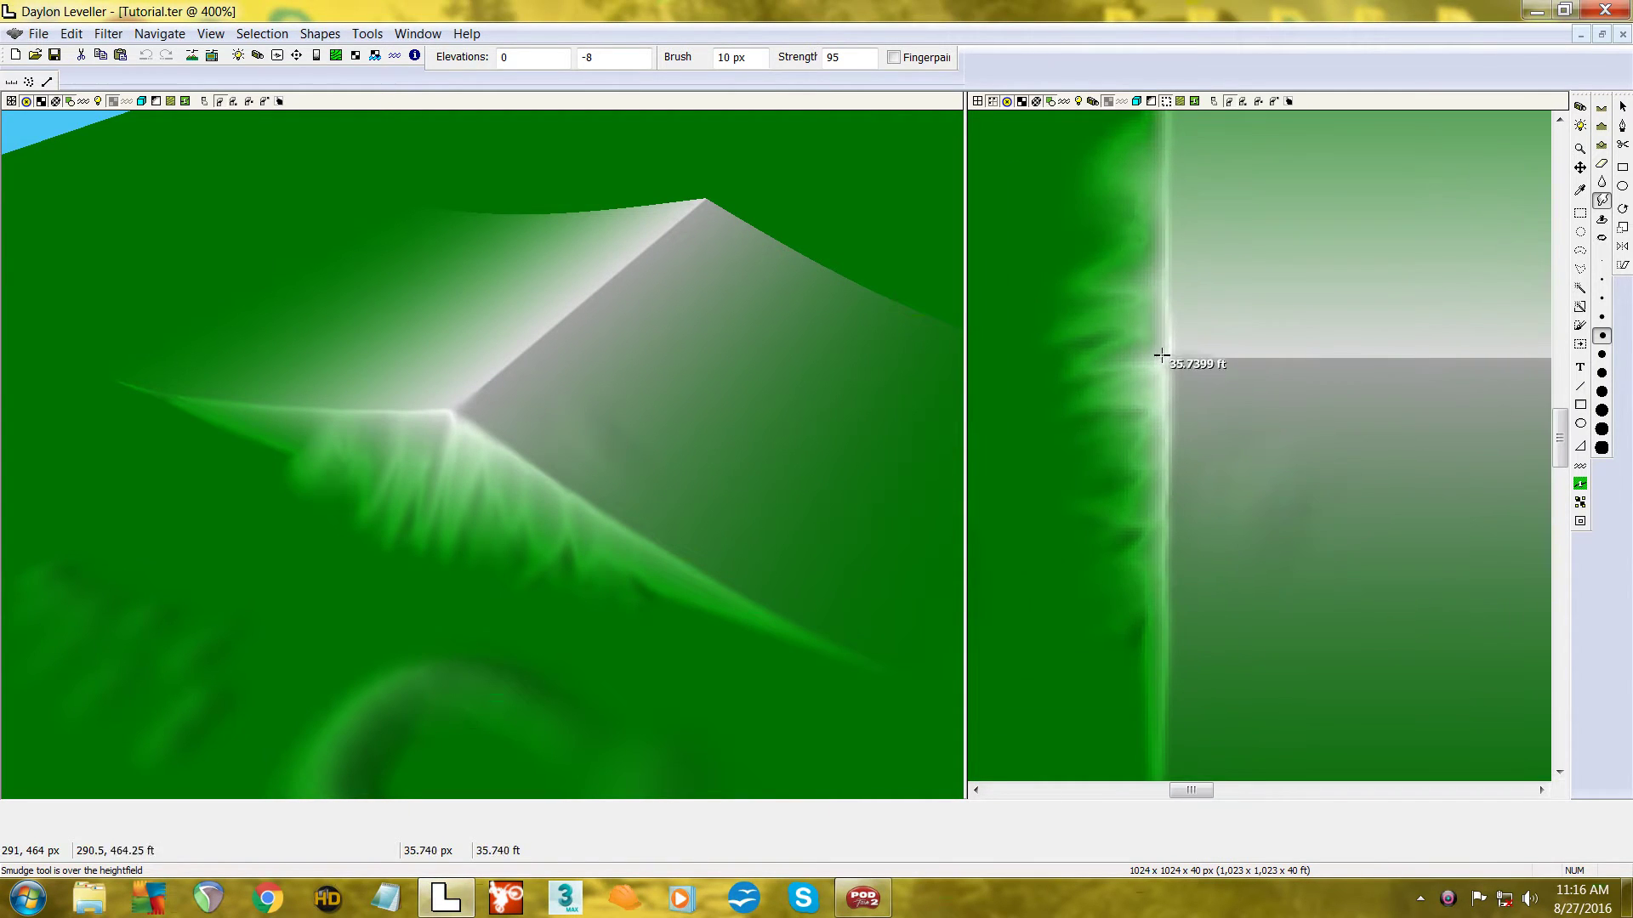
pyautogui.moveTo(1163, 378)
pyautogui.mouseDown()
pyautogui.moveTo(1020, 382)
pyautogui.moveTo(1113, 388)
pyautogui.moveTo(1013, 408)
pyautogui.moveTo(1089, 399)
pyautogui.moveTo(1023, 433)
pyautogui.moveTo(1111, 400)
pyautogui.moveTo(1056, 445)
pyautogui.mouseUp()
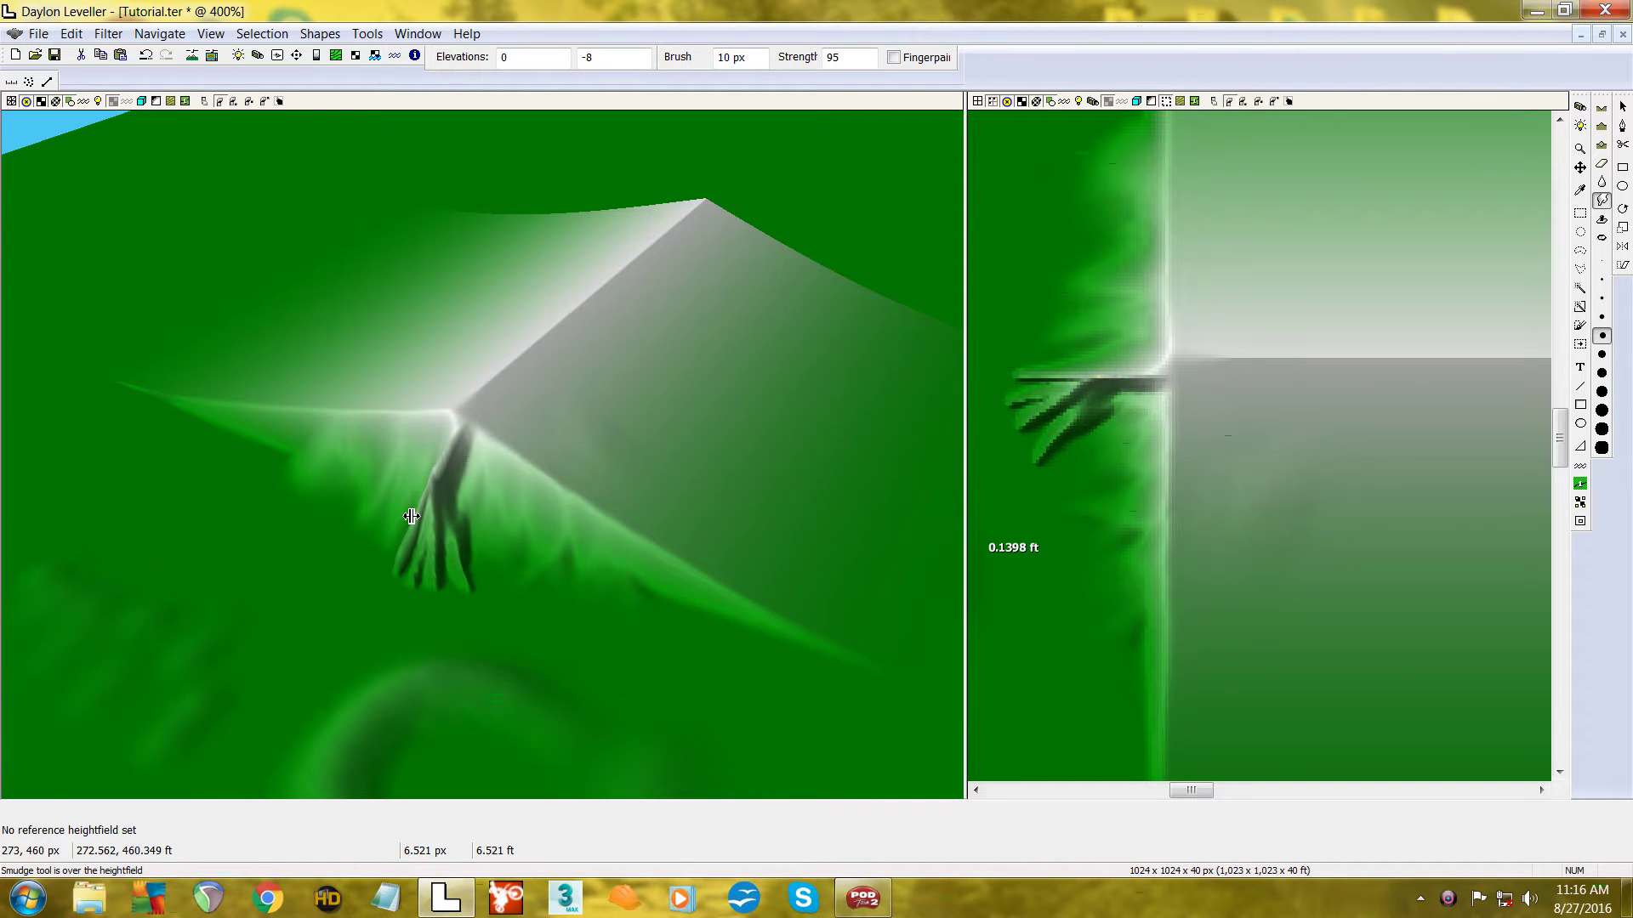
pyautogui.scroll(5, 412, 514)
pyautogui.press('c')
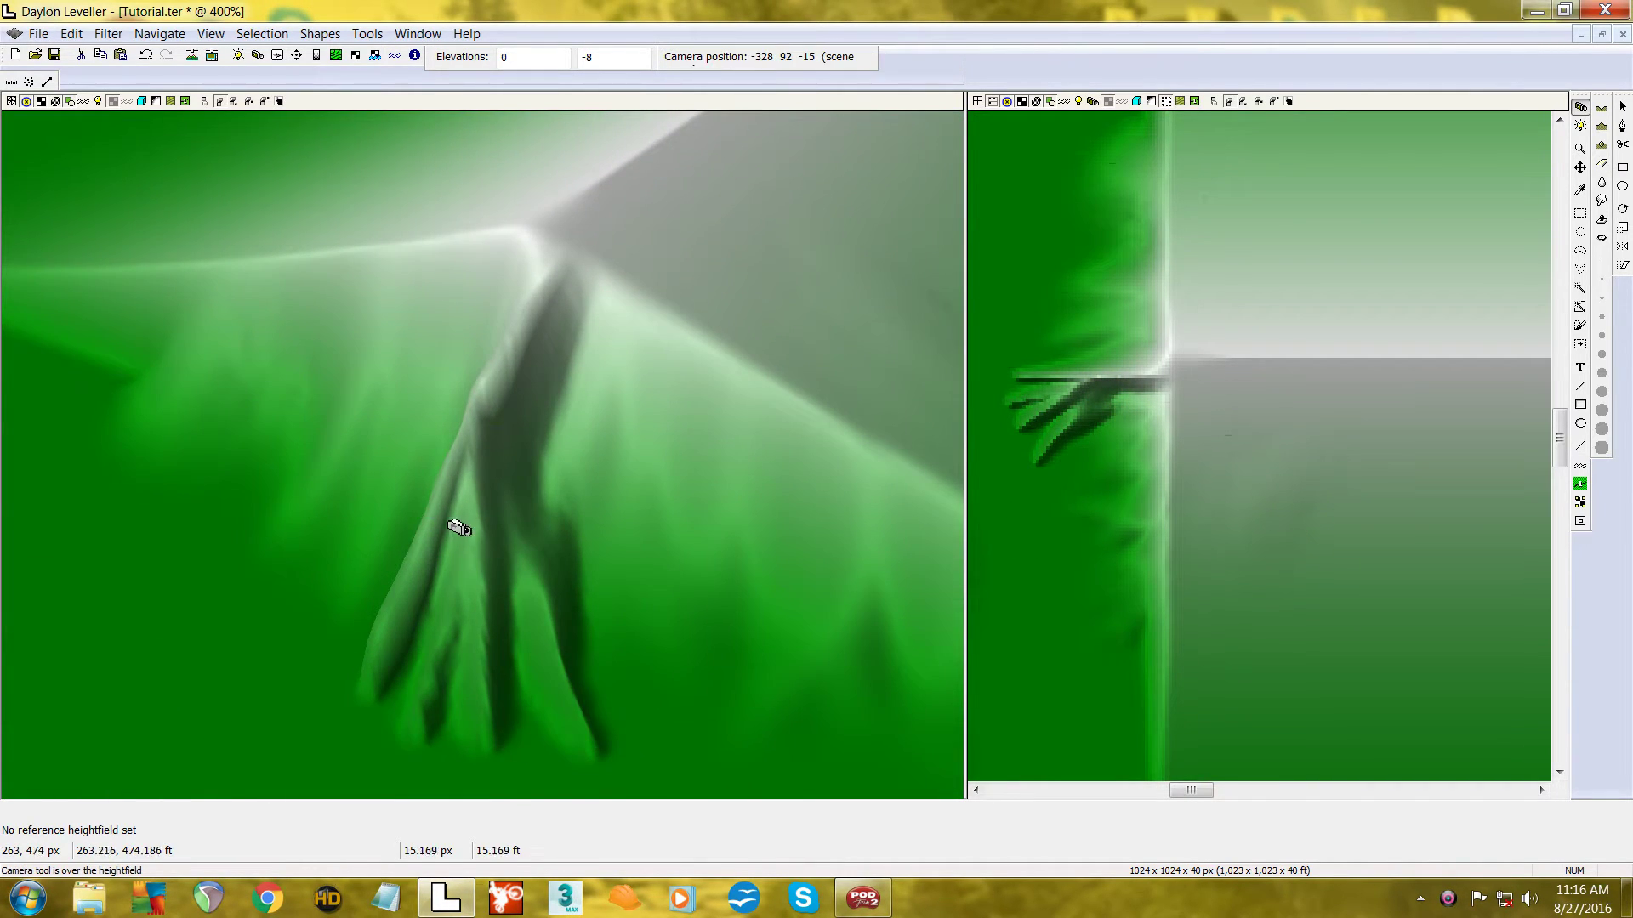
pyautogui.moveTo(456, 528)
pyautogui.mouseDown()
pyautogui.moveTo(712, 491)
pyautogui.moveTo(448, 467)
pyautogui.moveTo(432, 489)
pyautogui.moveTo(473, 510)
pyautogui.moveTo(474, 576)
pyautogui.moveTo(515, 639)
pyautogui.moveTo(371, 602)
pyautogui.moveTo(543, 400)
pyautogui.moveTo(494, 465)
pyautogui.mouseUp()
# - Blur the terrain around the trench, then return to Smudge at 10 px, strength 95
pyautogui.click(1602, 181)
pyautogui.moveTo(451, 596)
pyautogui.mouseDown()
pyautogui.moveTo(463, 539)
pyautogui.moveTo(437, 599)
pyautogui.moveTo(470, 586)
pyautogui.mouseUp()
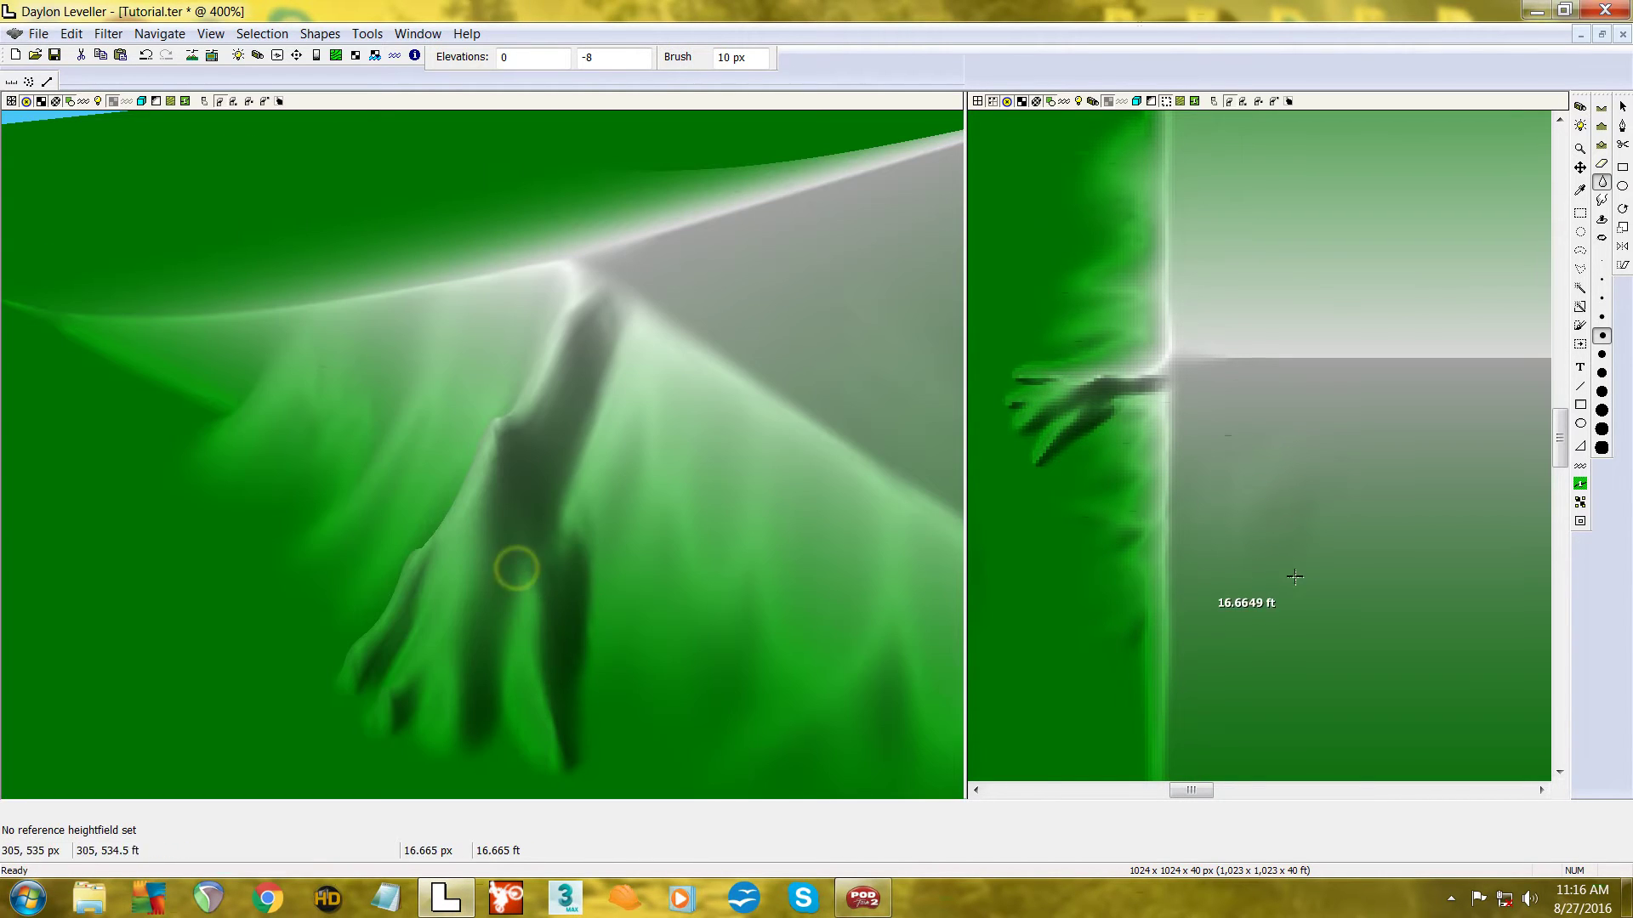
pyautogui.click(1601, 201)
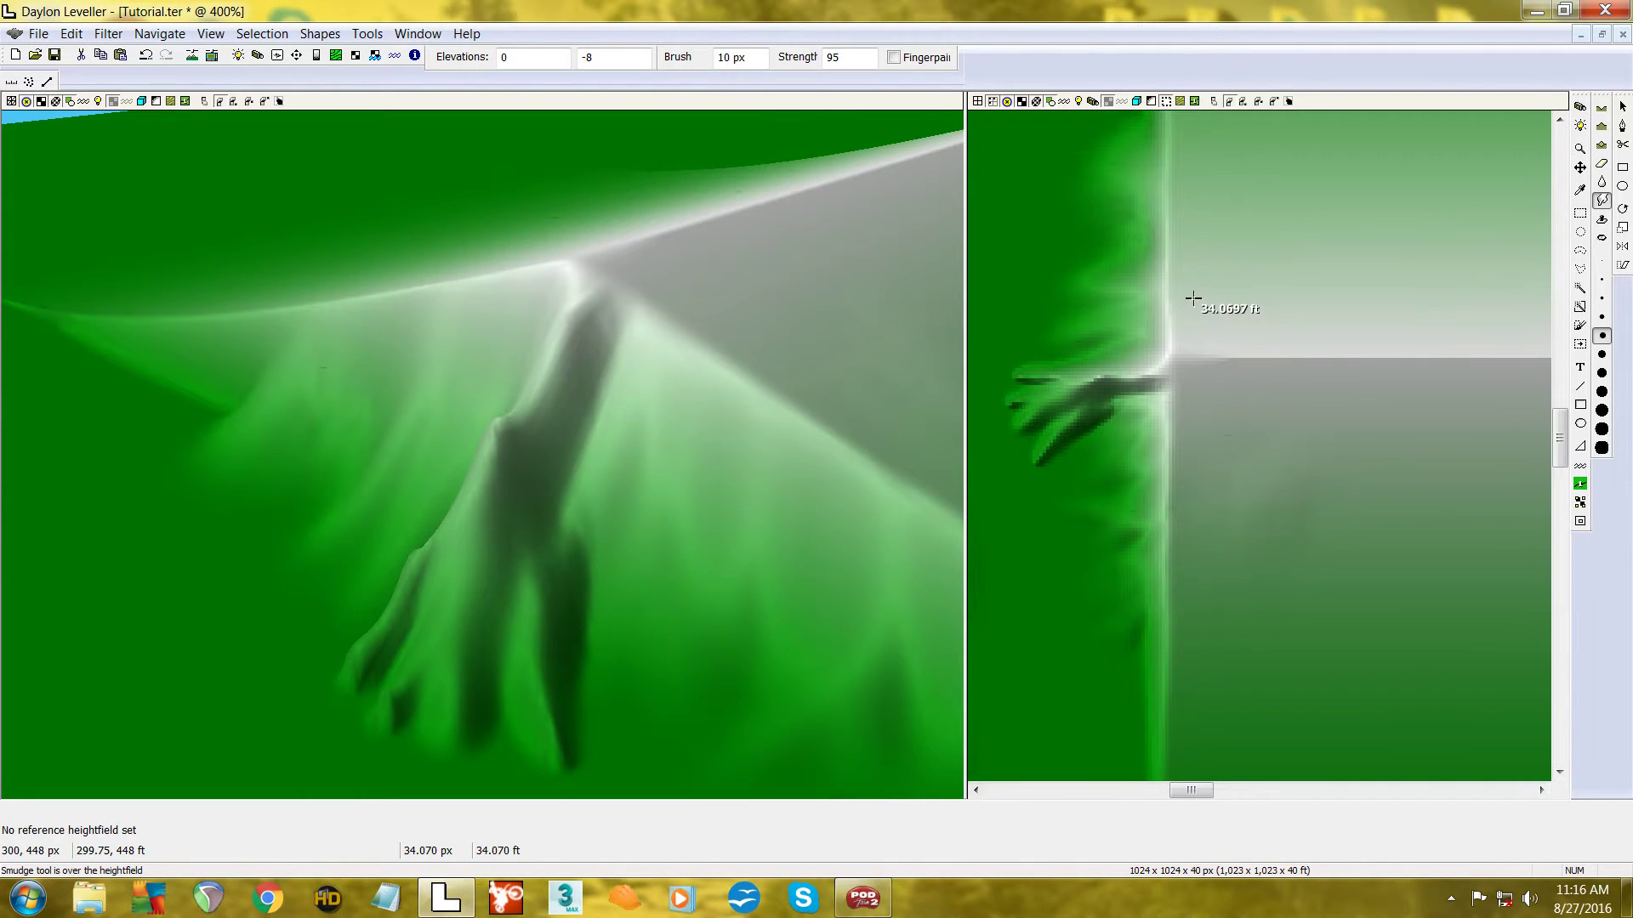
# - Select a rectangular area around the raised block
pyautogui.scroll(-3, 1193, 298)
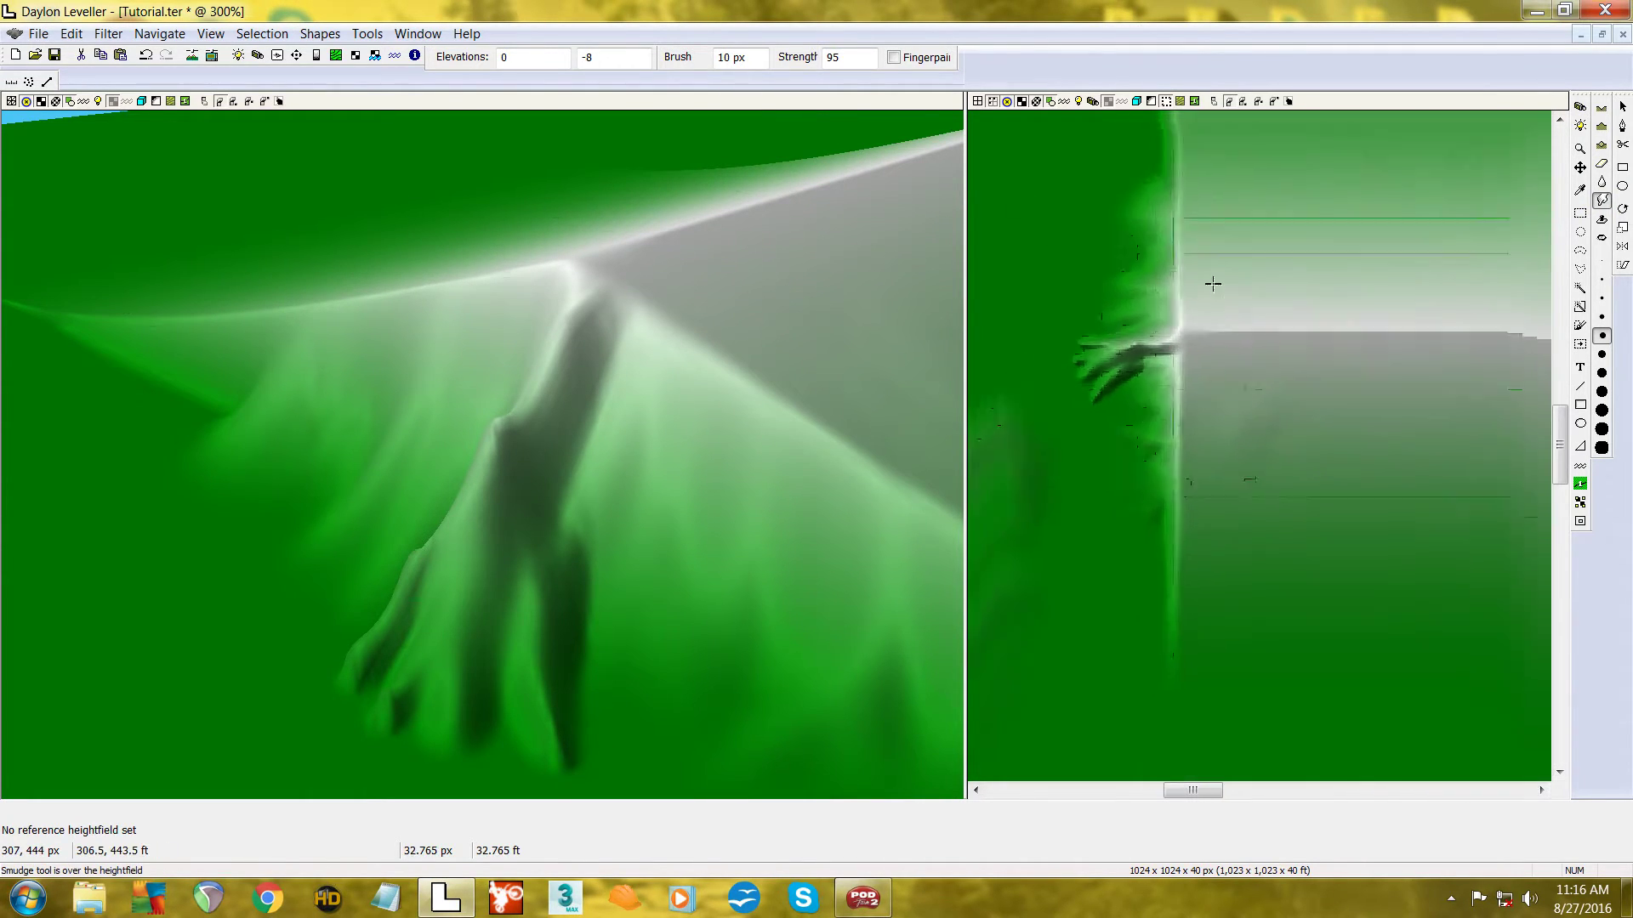
pyautogui.scroll(-2, 1208, 268)
pyautogui.scroll(3, 1228, 306)
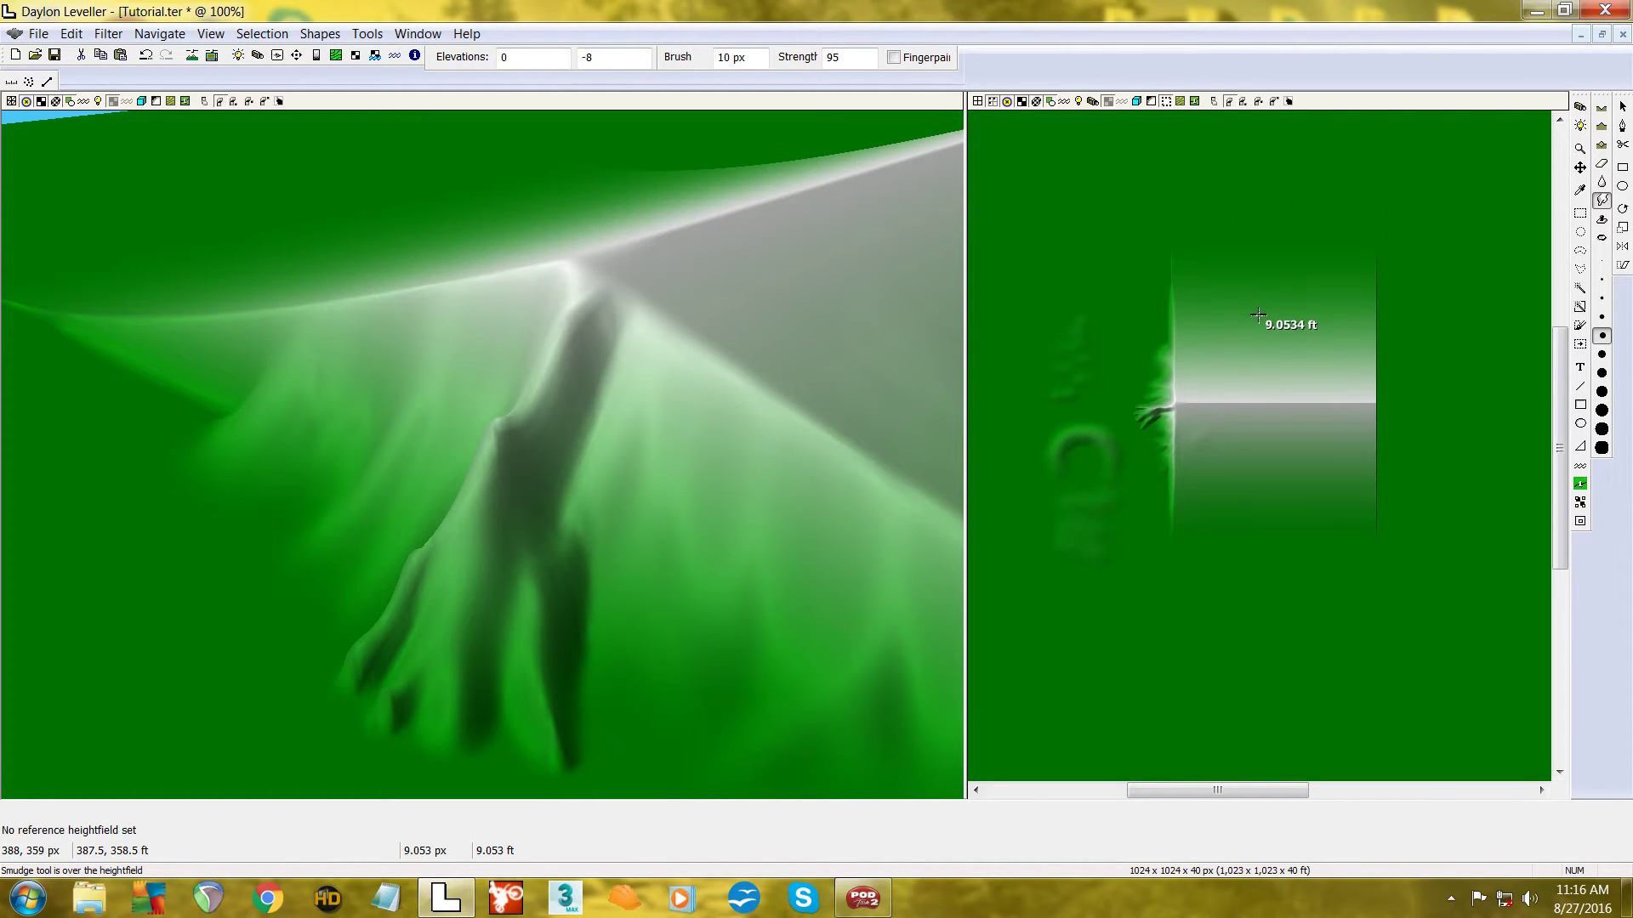
pyautogui.scroll(-1, 1232, 310)
pyautogui.click(1579, 213)
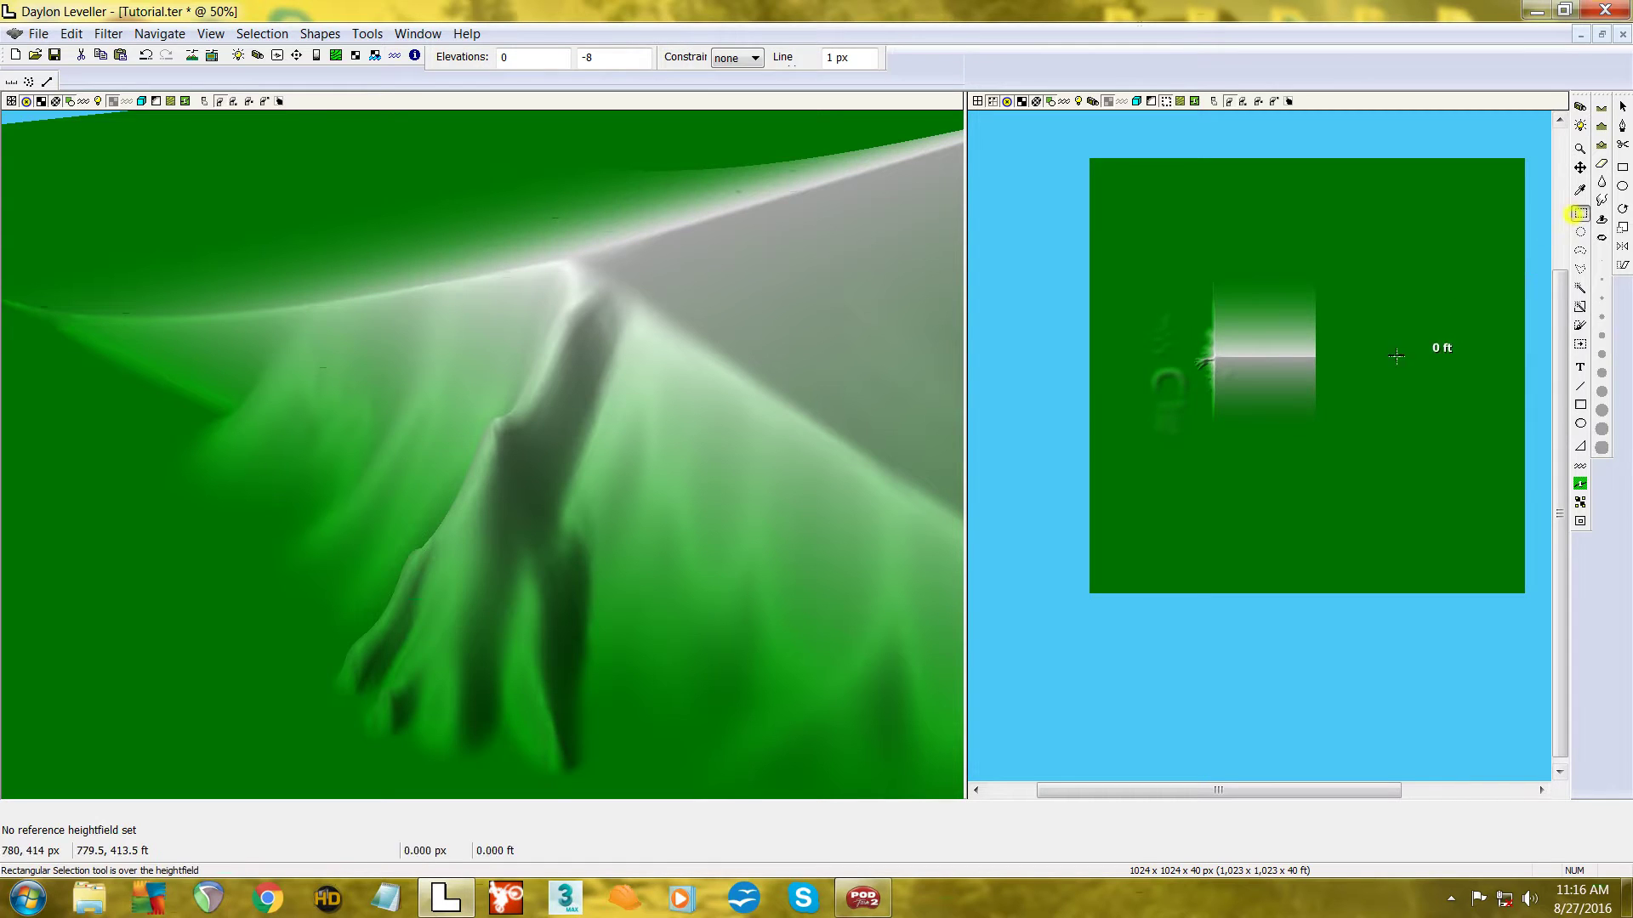
pyautogui.moveTo(1126, 225)
pyautogui.mouseDown()
pyautogui.moveTo(1144, 284)
pyautogui.moveTo(1375, 525)
pyautogui.mouseUp()
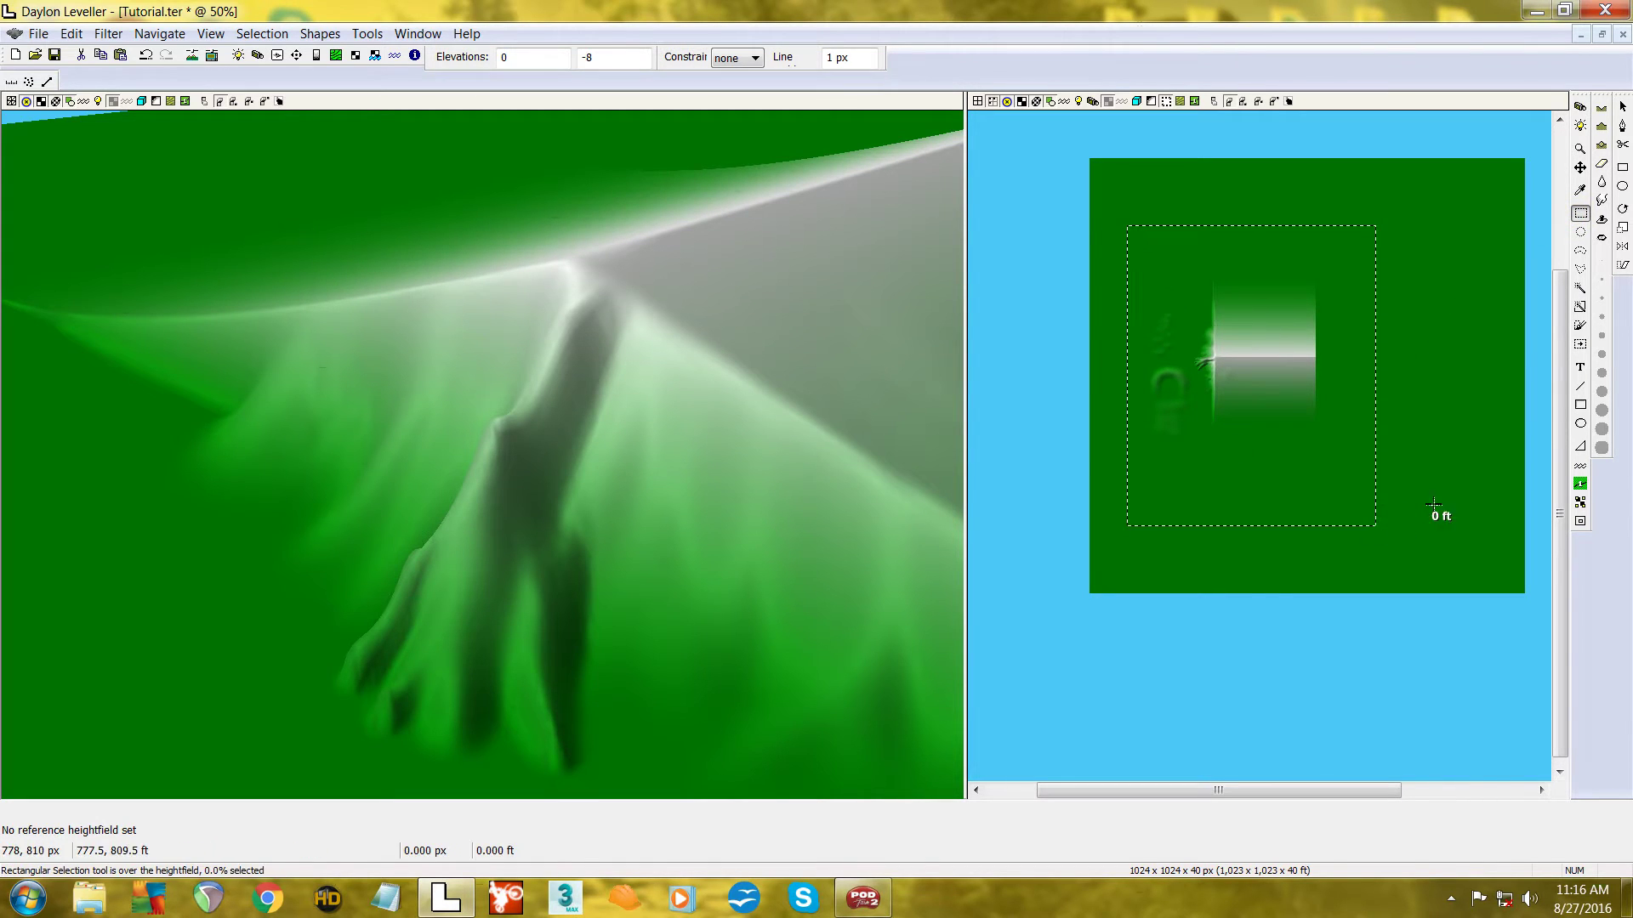
# - Flatten the raised block and trench to elevation 0 with a 100 px brush
pyautogui.click(1602, 167)
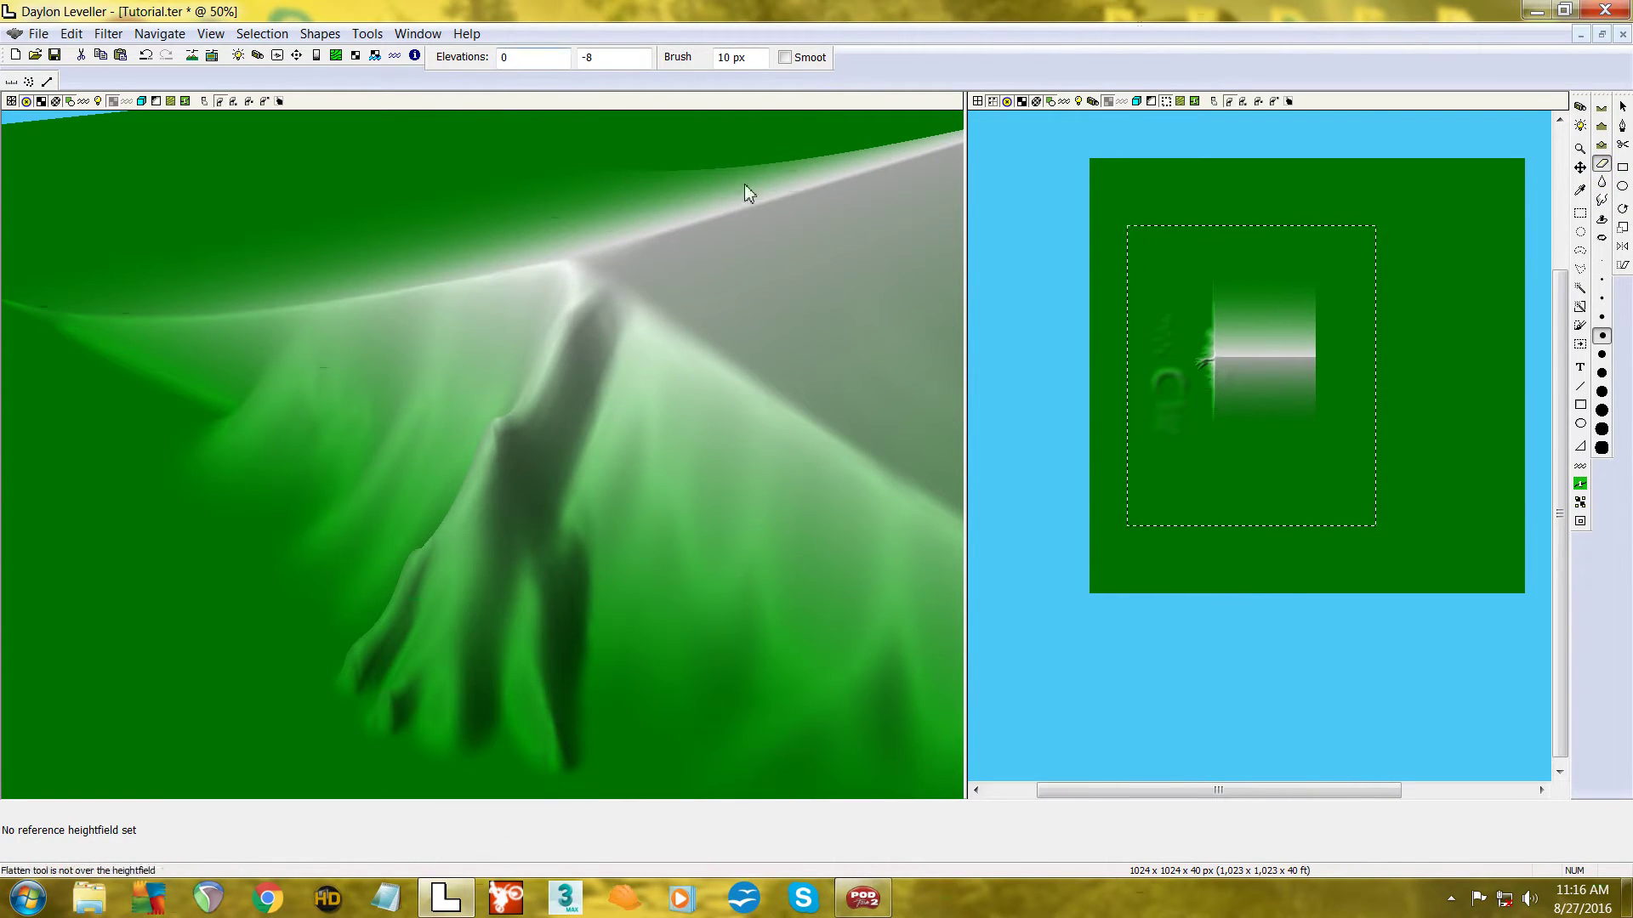
pyautogui.click(1602, 448)
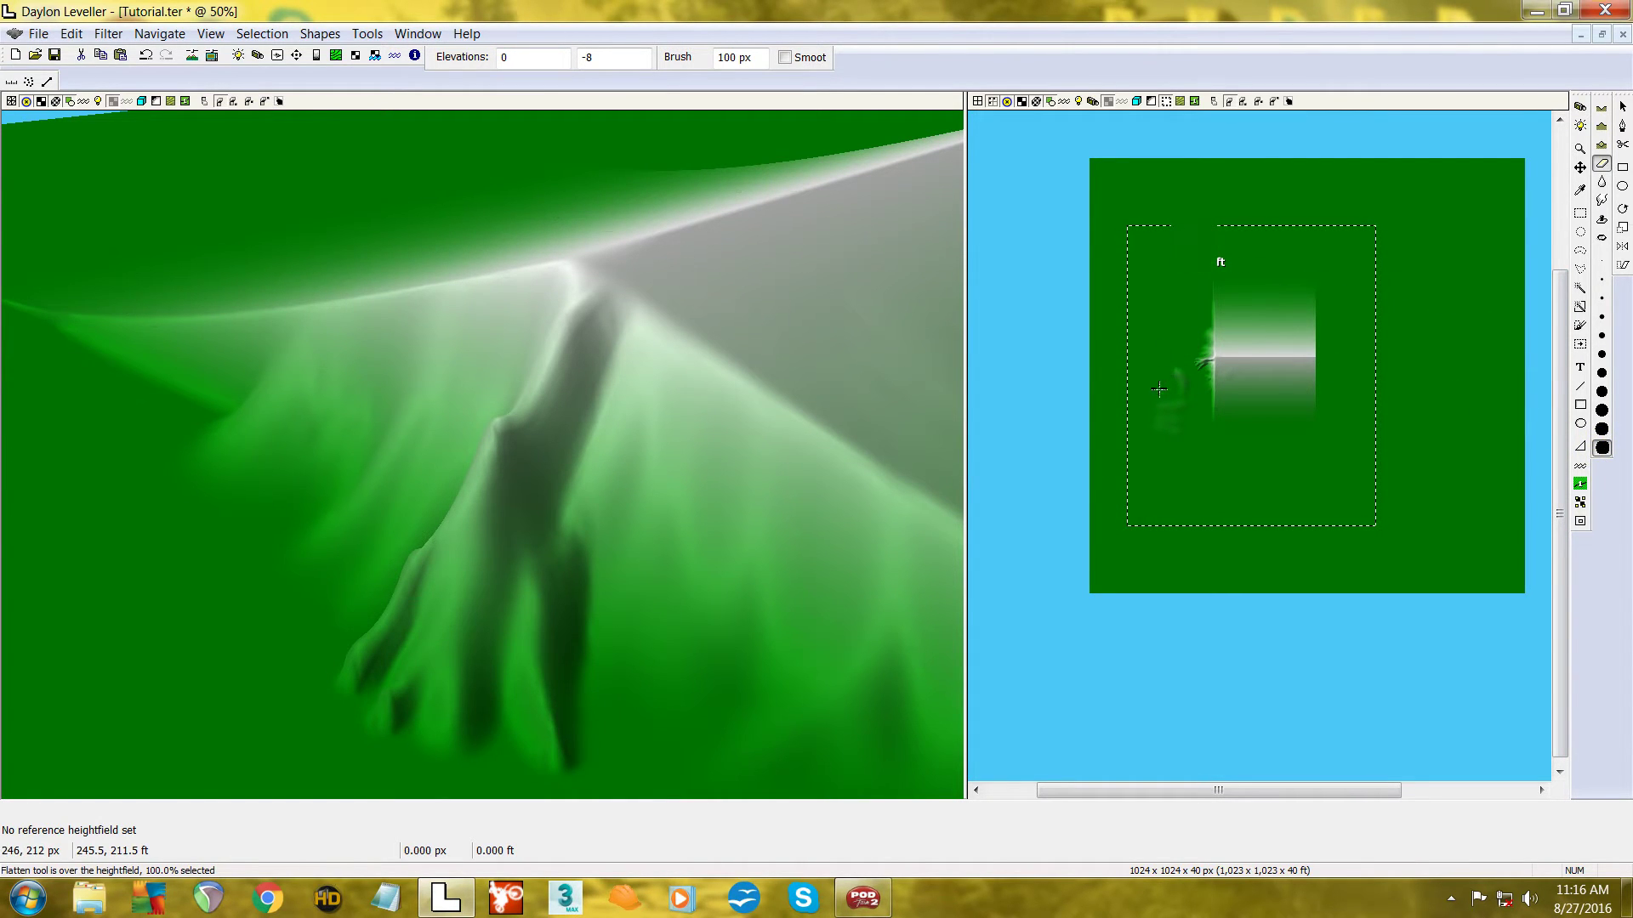
pyautogui.moveTo(1193, 401)
pyautogui.mouseDown()
pyautogui.moveTo(1249, 286)
pyautogui.moveTo(1272, 340)
pyautogui.moveTo(1282, 289)
pyautogui.mouseUp()
pyautogui.moveTo(1124, 354)
pyautogui.mouseDown()
pyautogui.moveTo(1314, 340)
pyautogui.moveTo(1269, 384)
pyautogui.mouseUp()
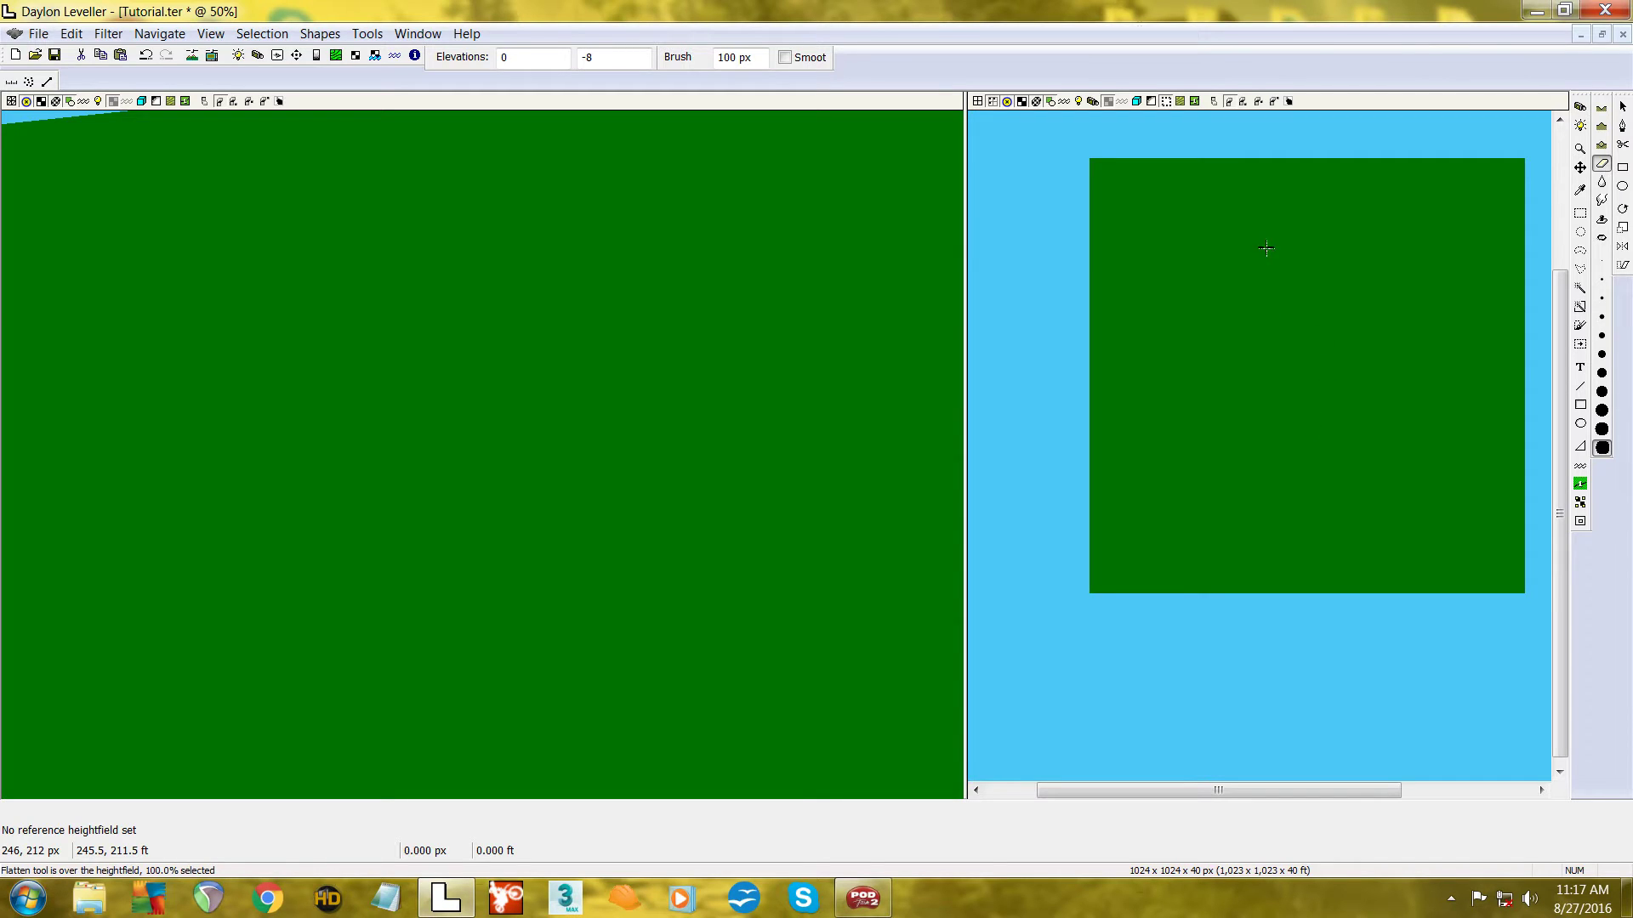
# - Clear the current selection and switch to rectangular selection at 100% zoom
pyautogui.click(1187, 404)
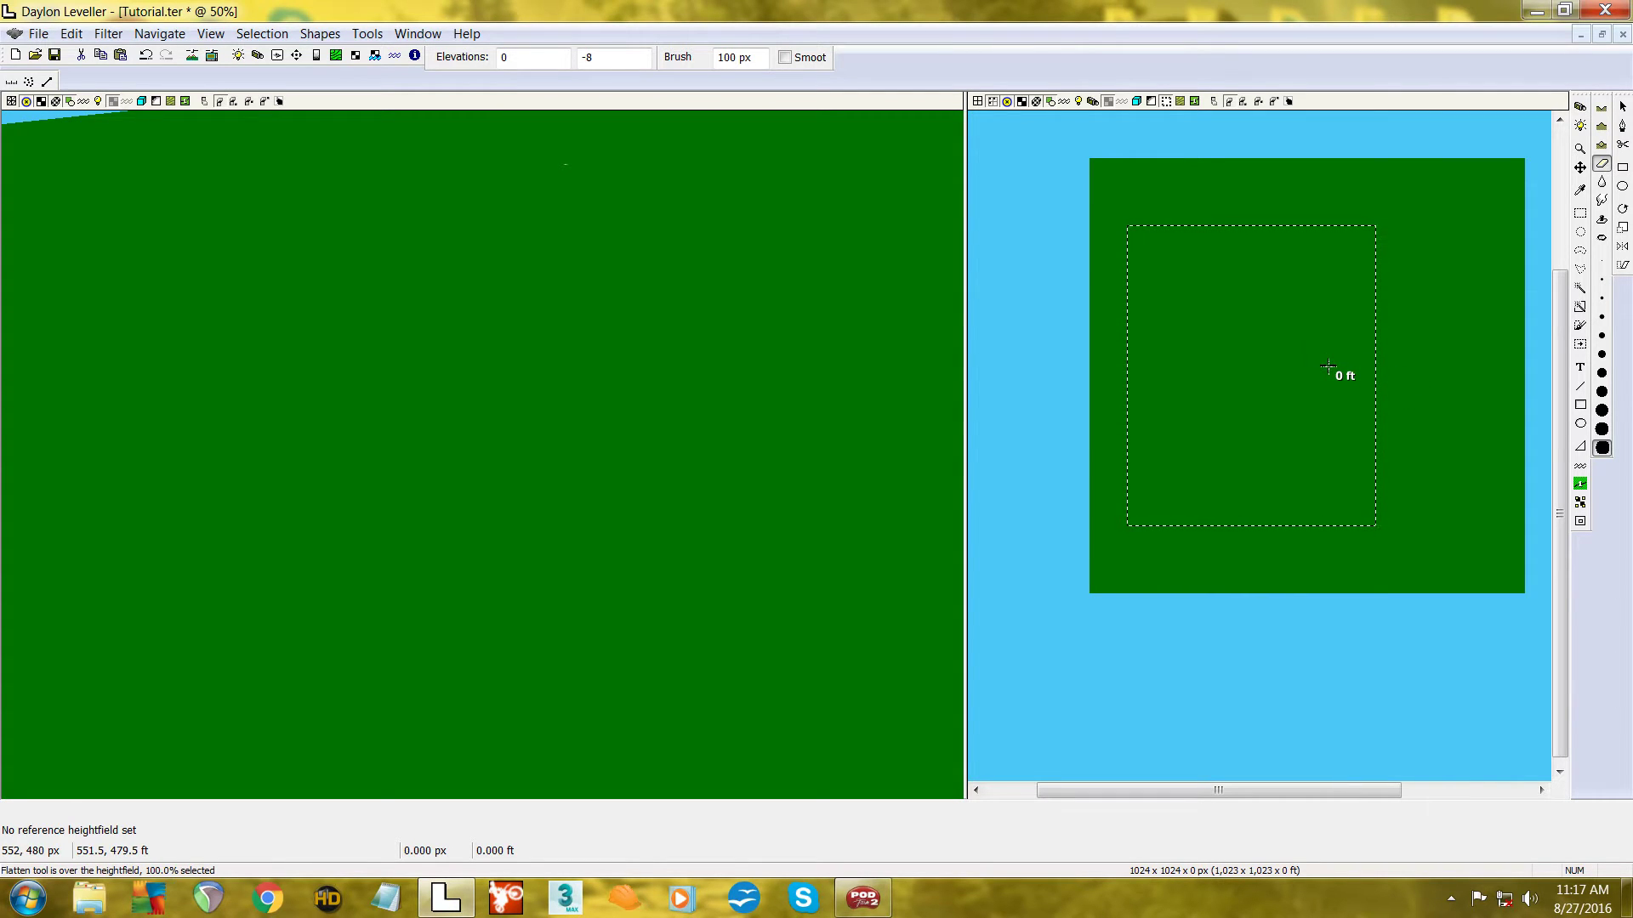
pyautogui.hotkey('ctrl', 'd')
pyautogui.click(522, 158)
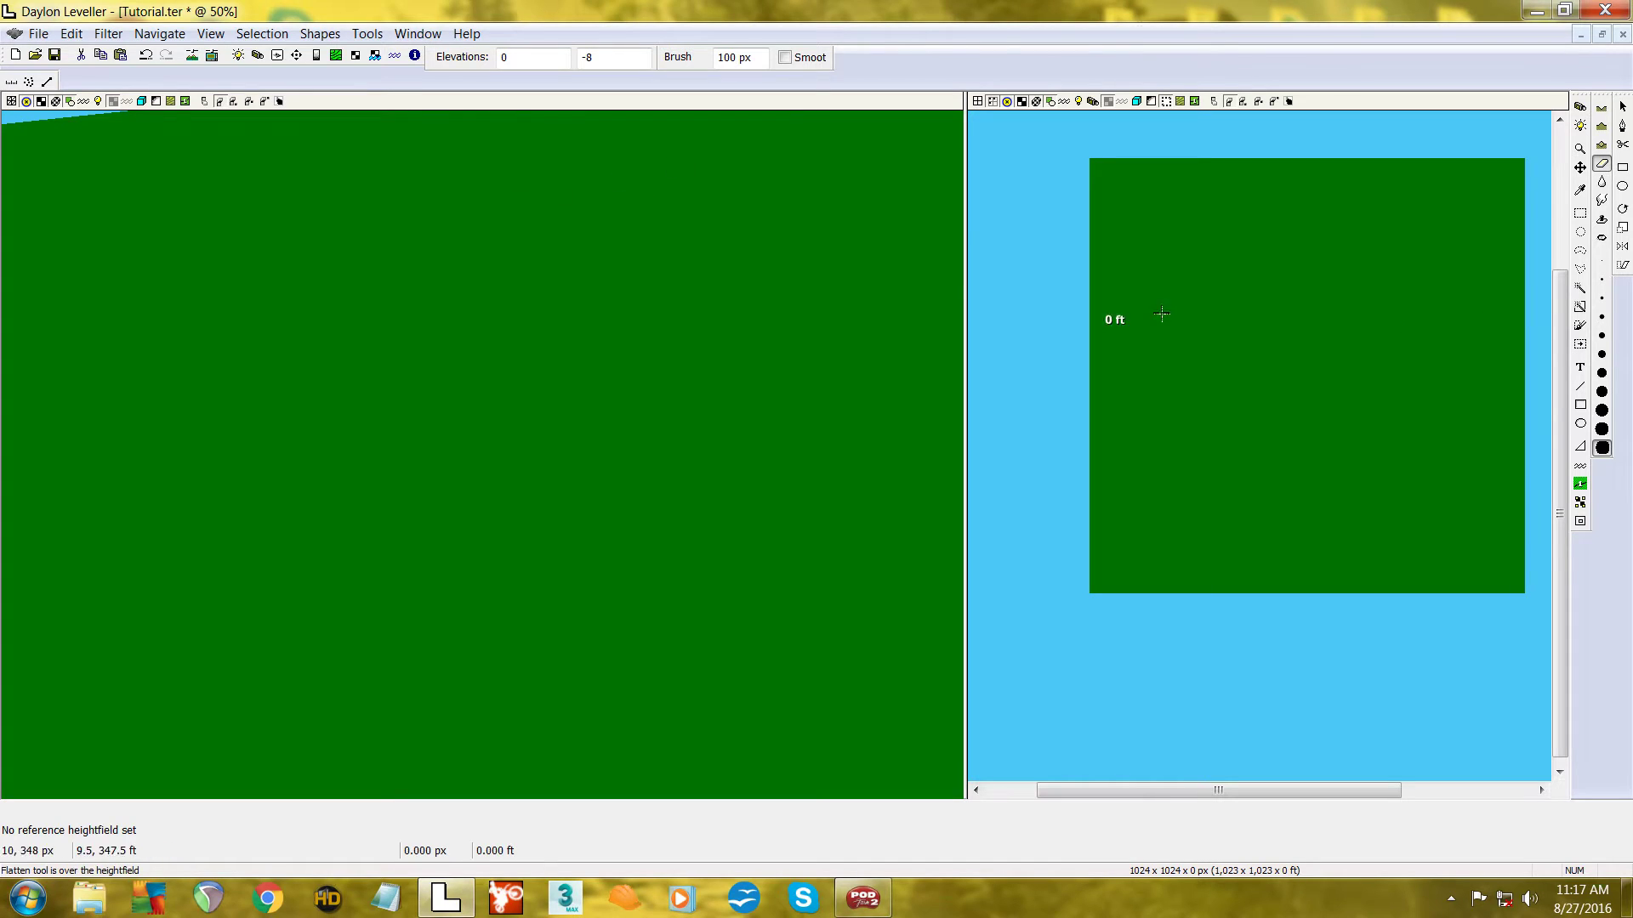
pyautogui.click(1580, 213)
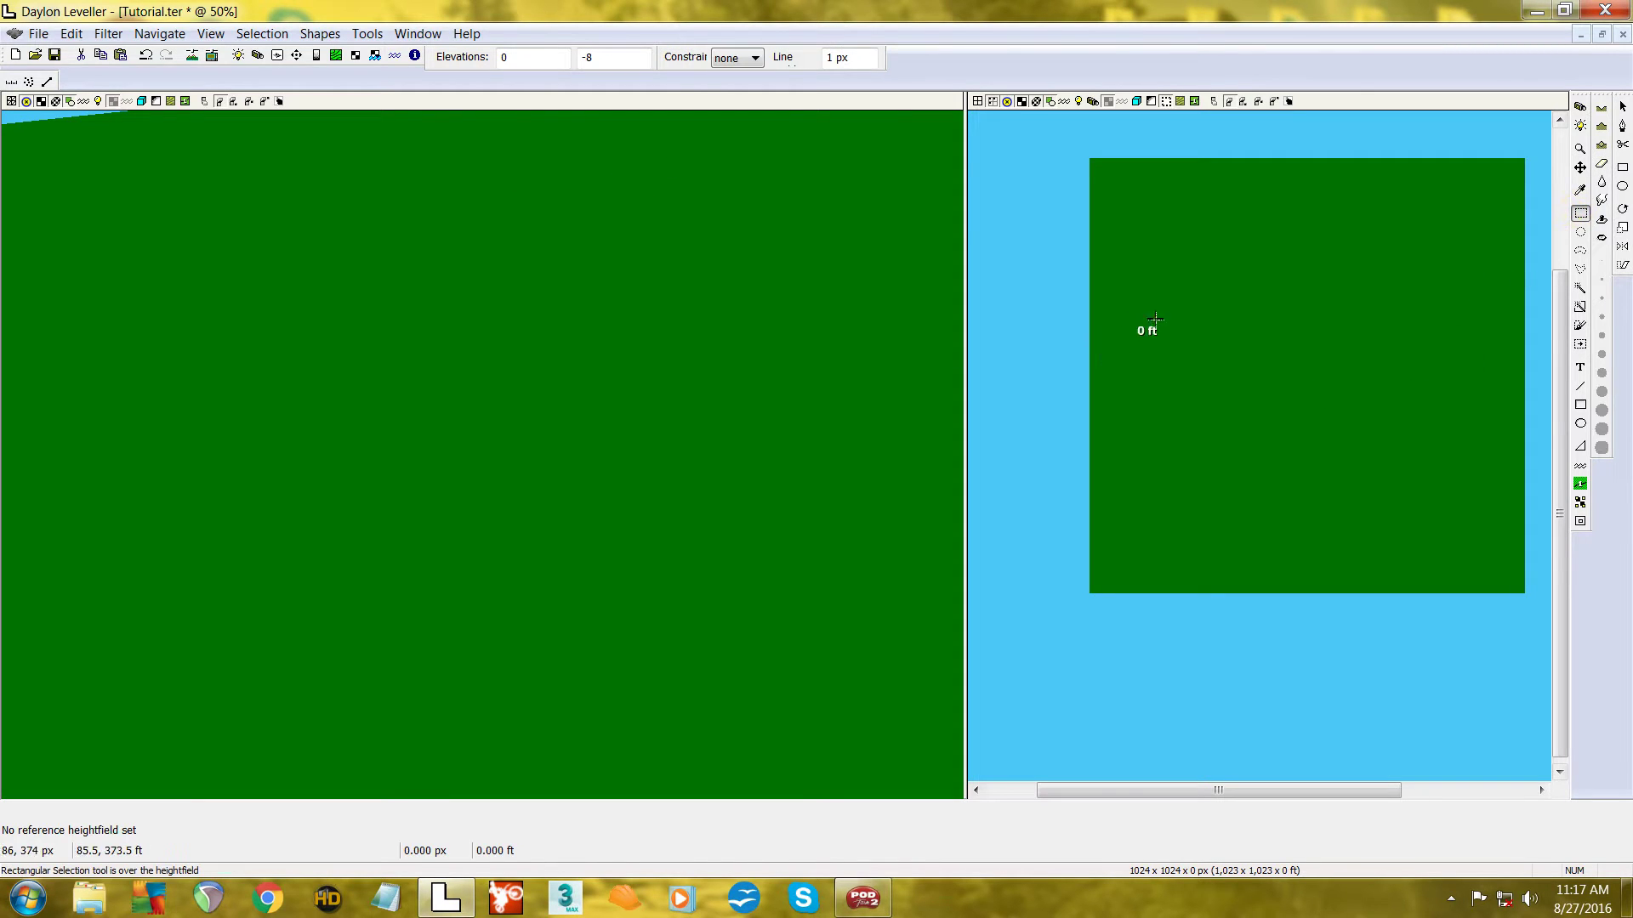
pyautogui.scroll(2, 1190, 322)
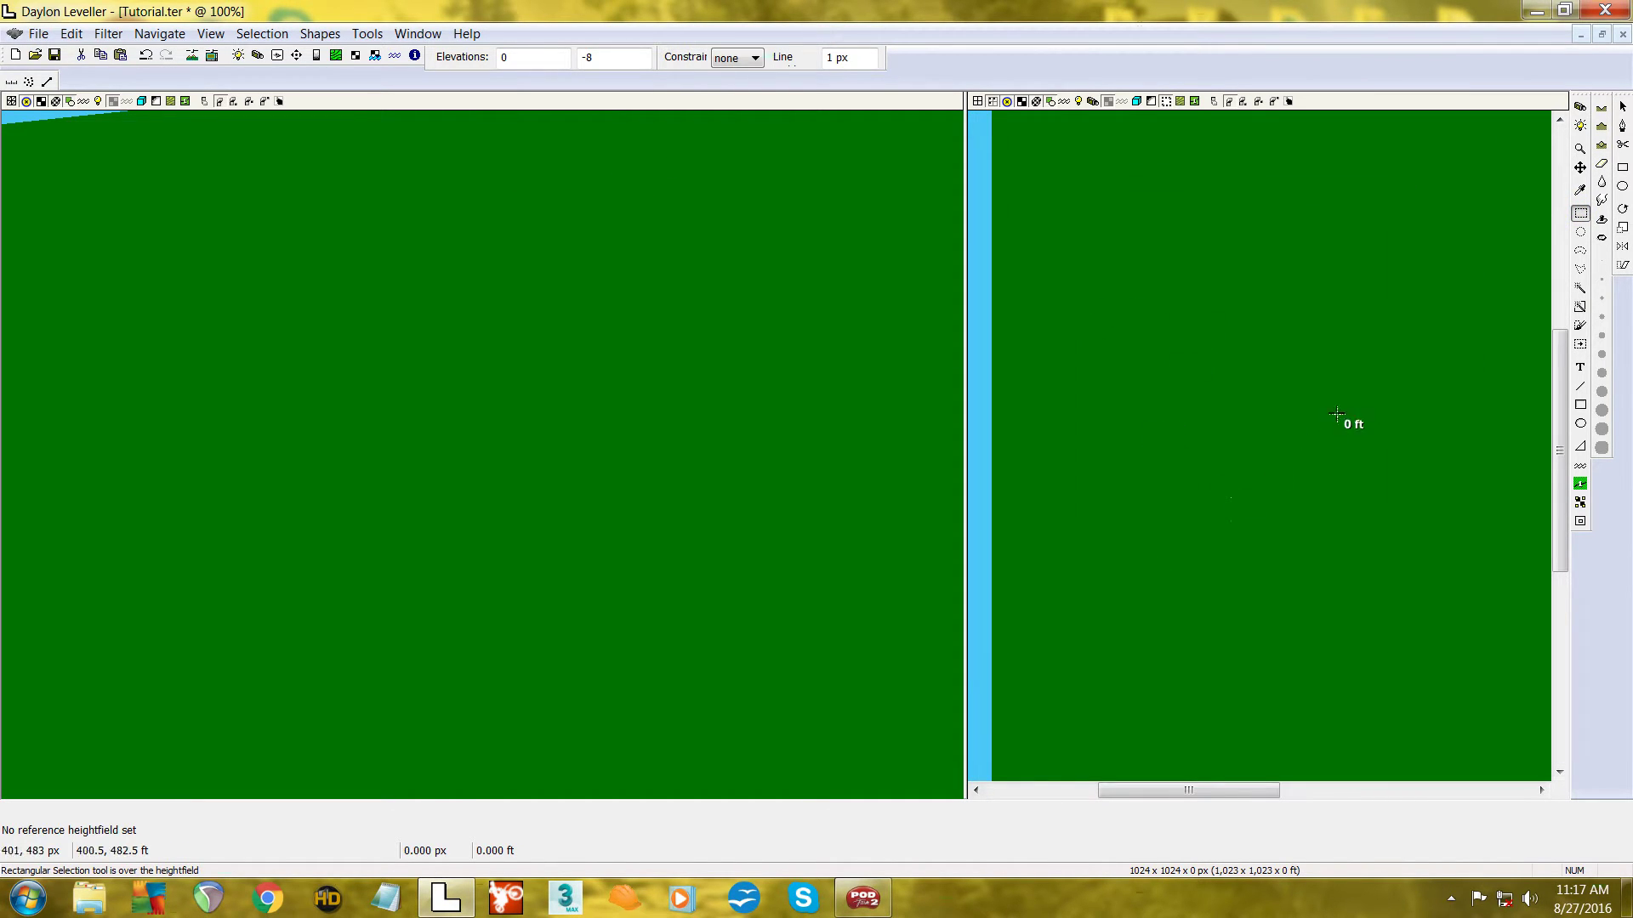
# - Select a tall narrow rectangular strip in the middle of the flat terrain
pyautogui.click(1602, 163)
pyautogui.click(1245, 456)
pyautogui.click(1580, 214)
pyautogui.moveTo(1188, 323); pyautogui.dragTo(1262, 526)
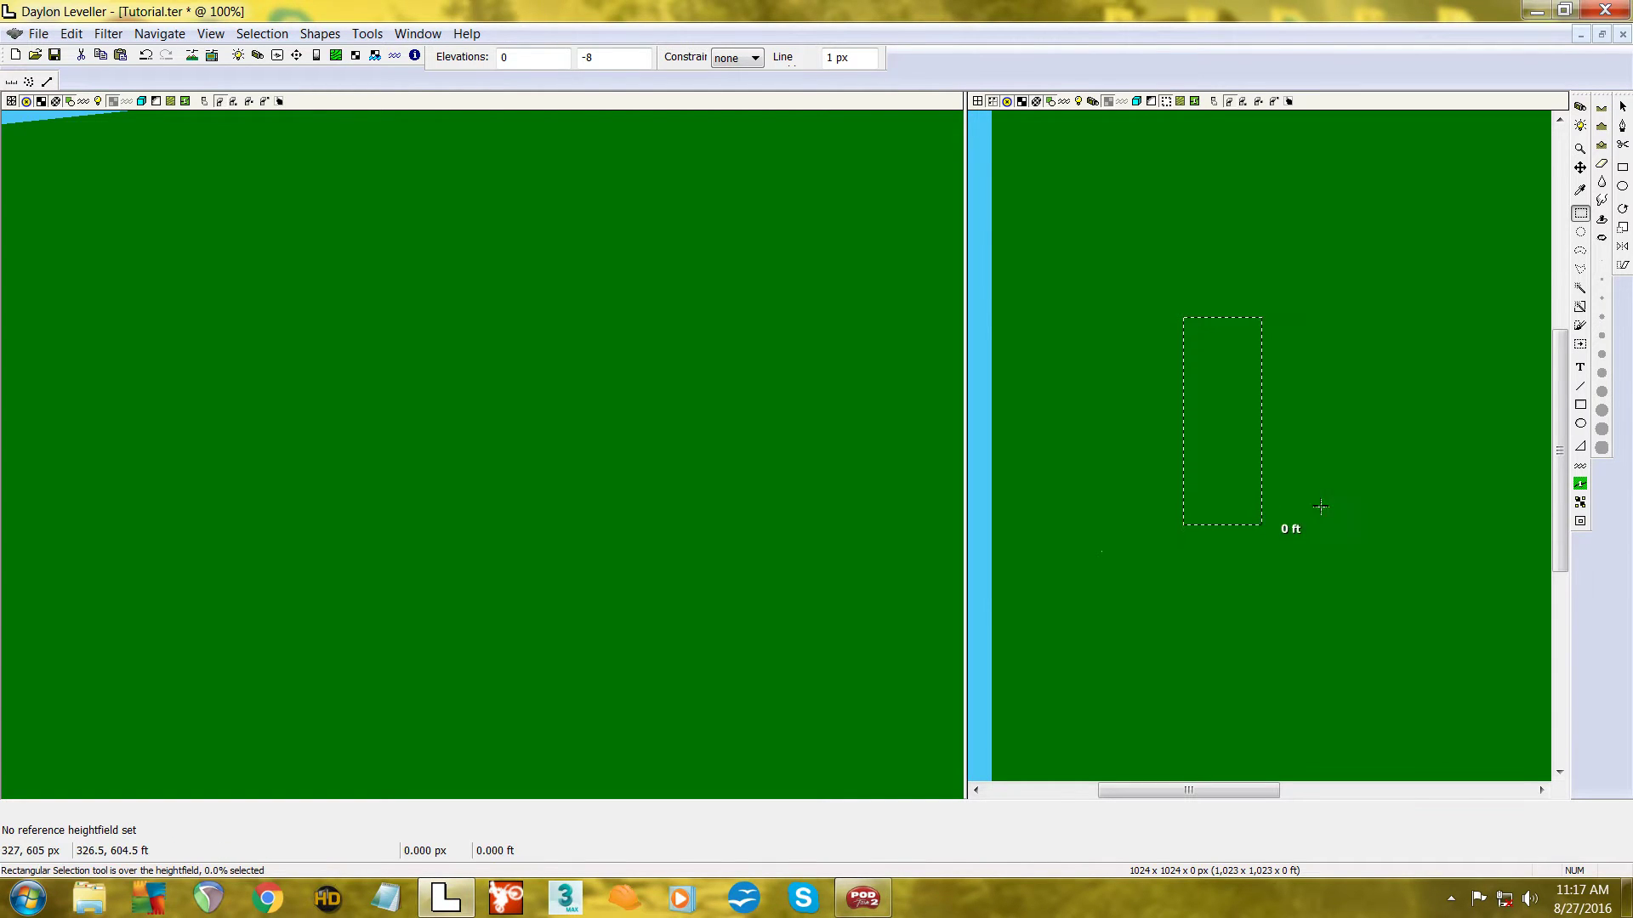
pyautogui.click(1580, 445)
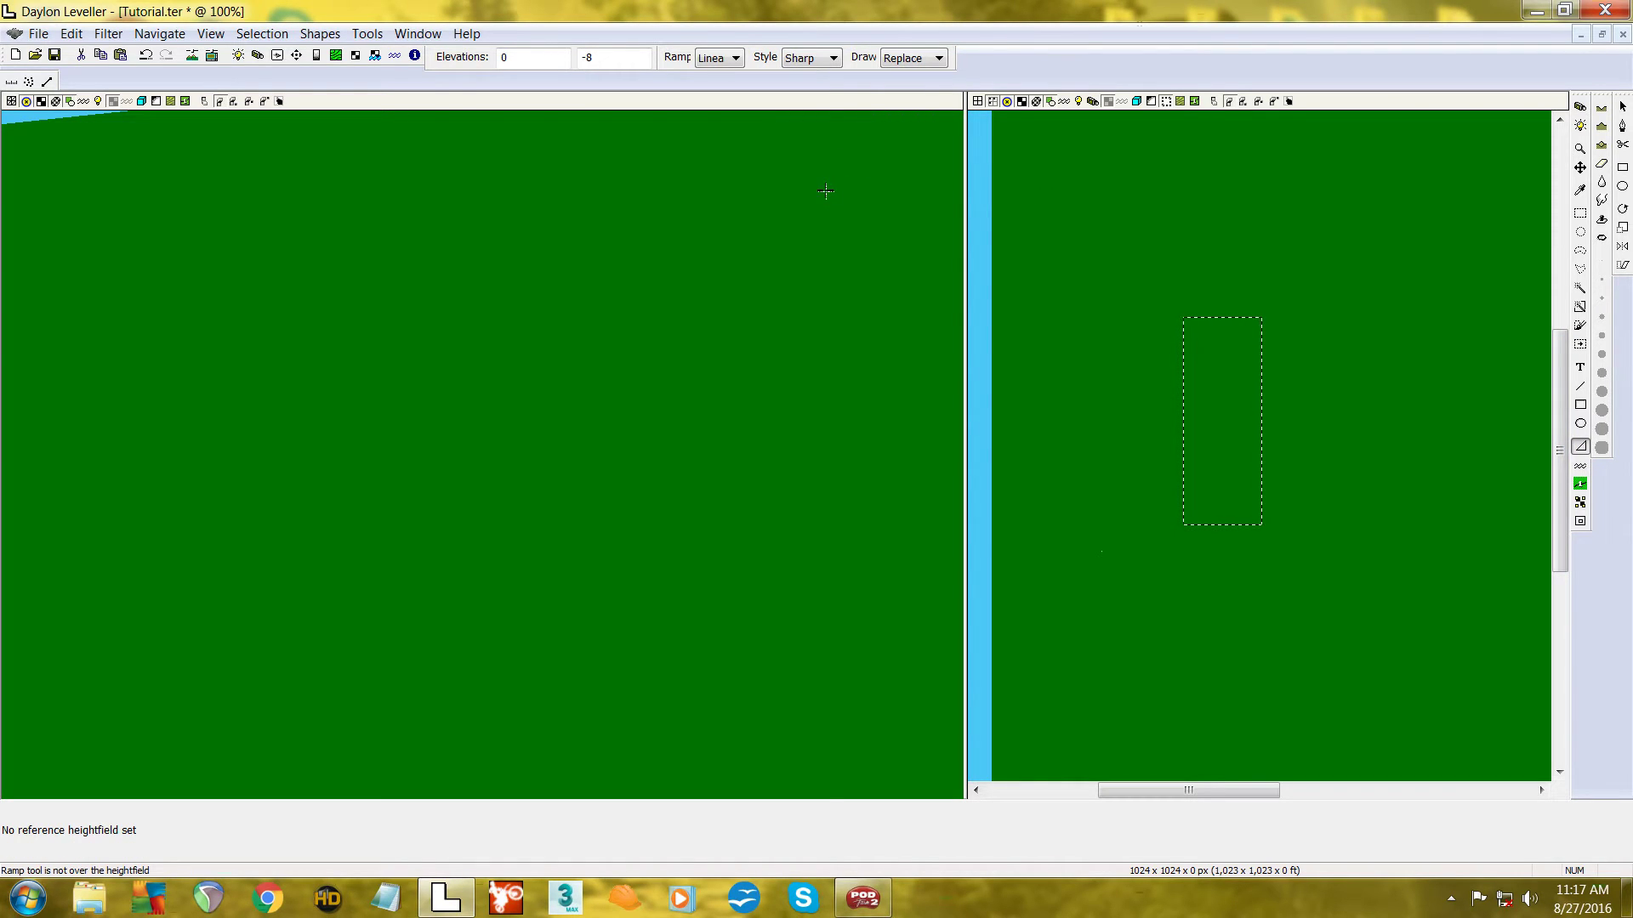
# - Set the ramp's upper elevation to 5 ft, style Concave, and choose a draw mode
pyautogui.doubleClick(615, 58)
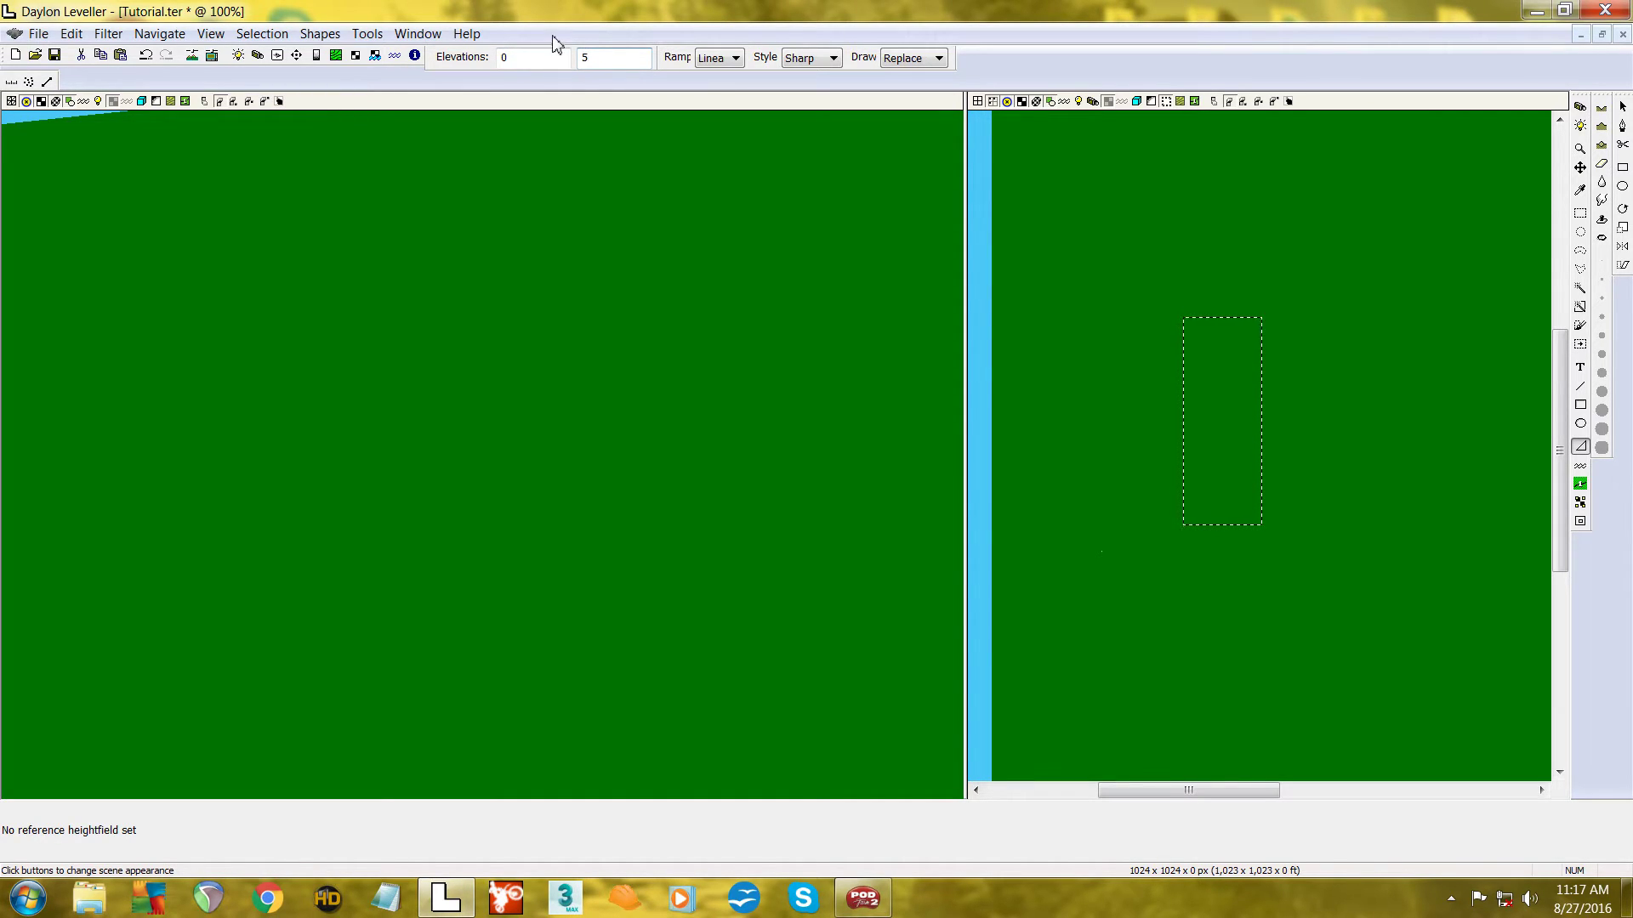
pyautogui.click(827, 61)
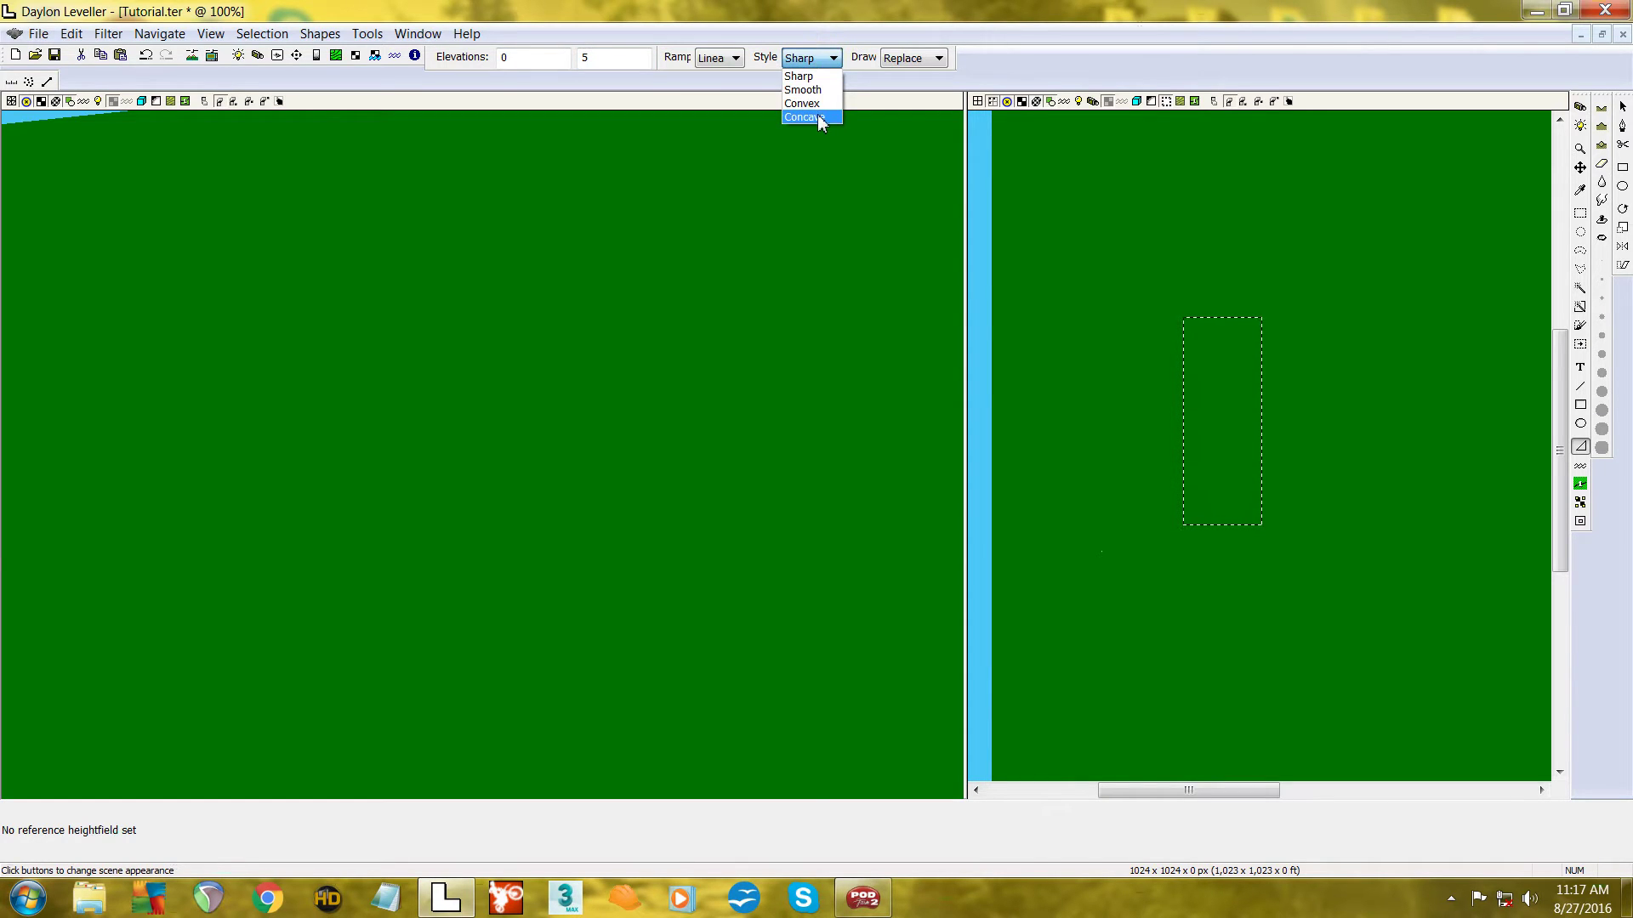
pyautogui.click(818, 117)
pyautogui.click(938, 58)
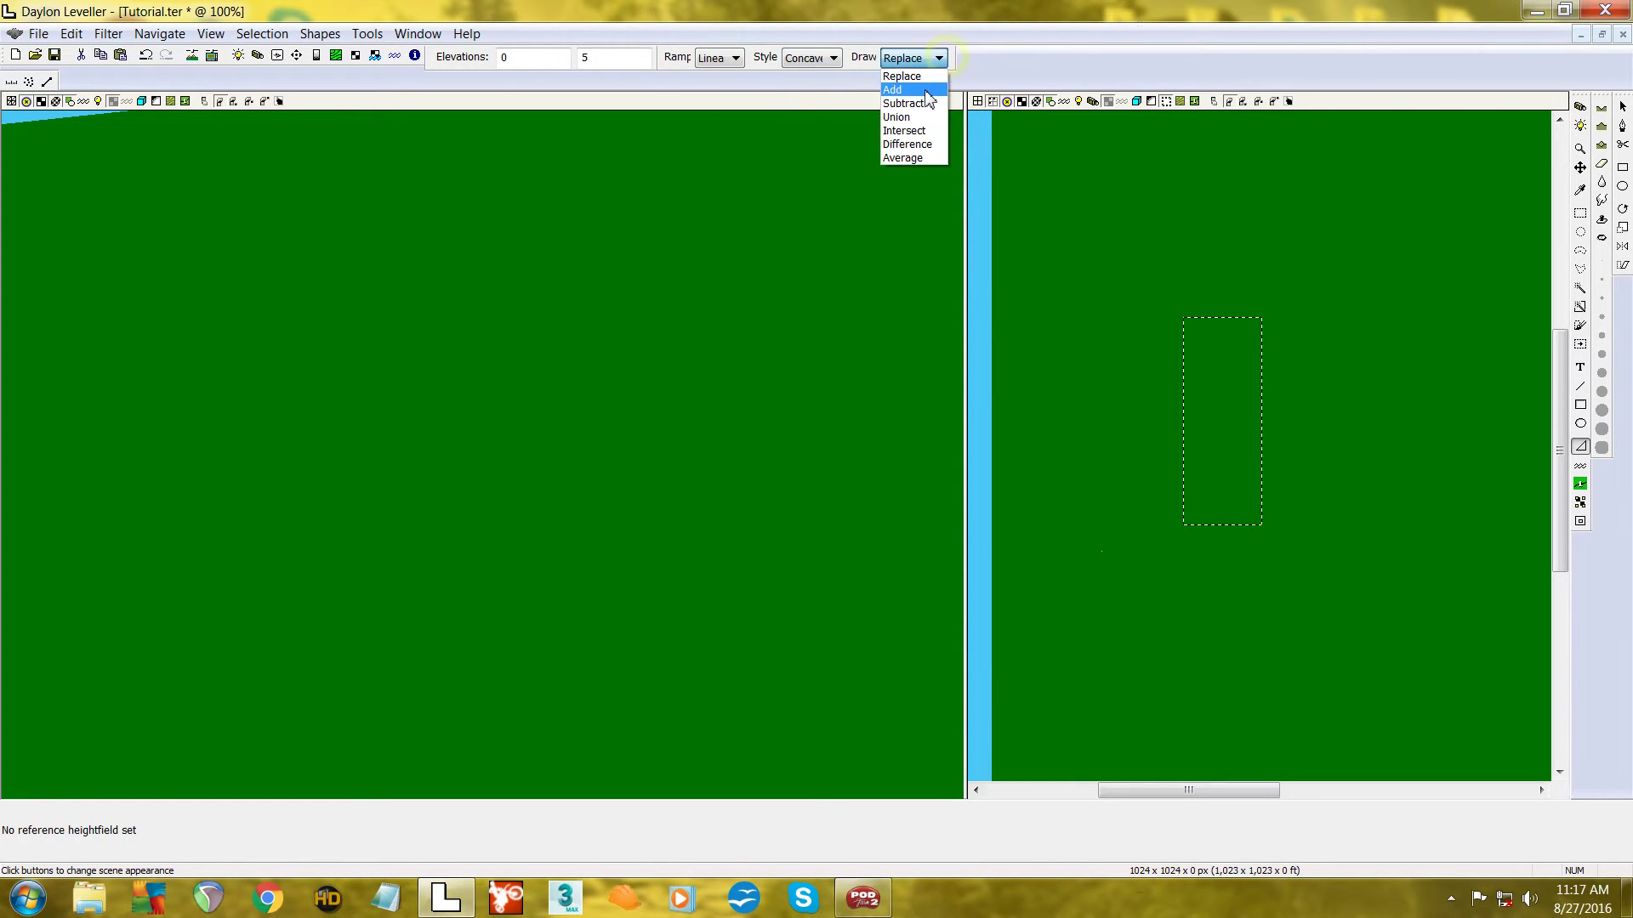
pyautogui.click(921, 90)
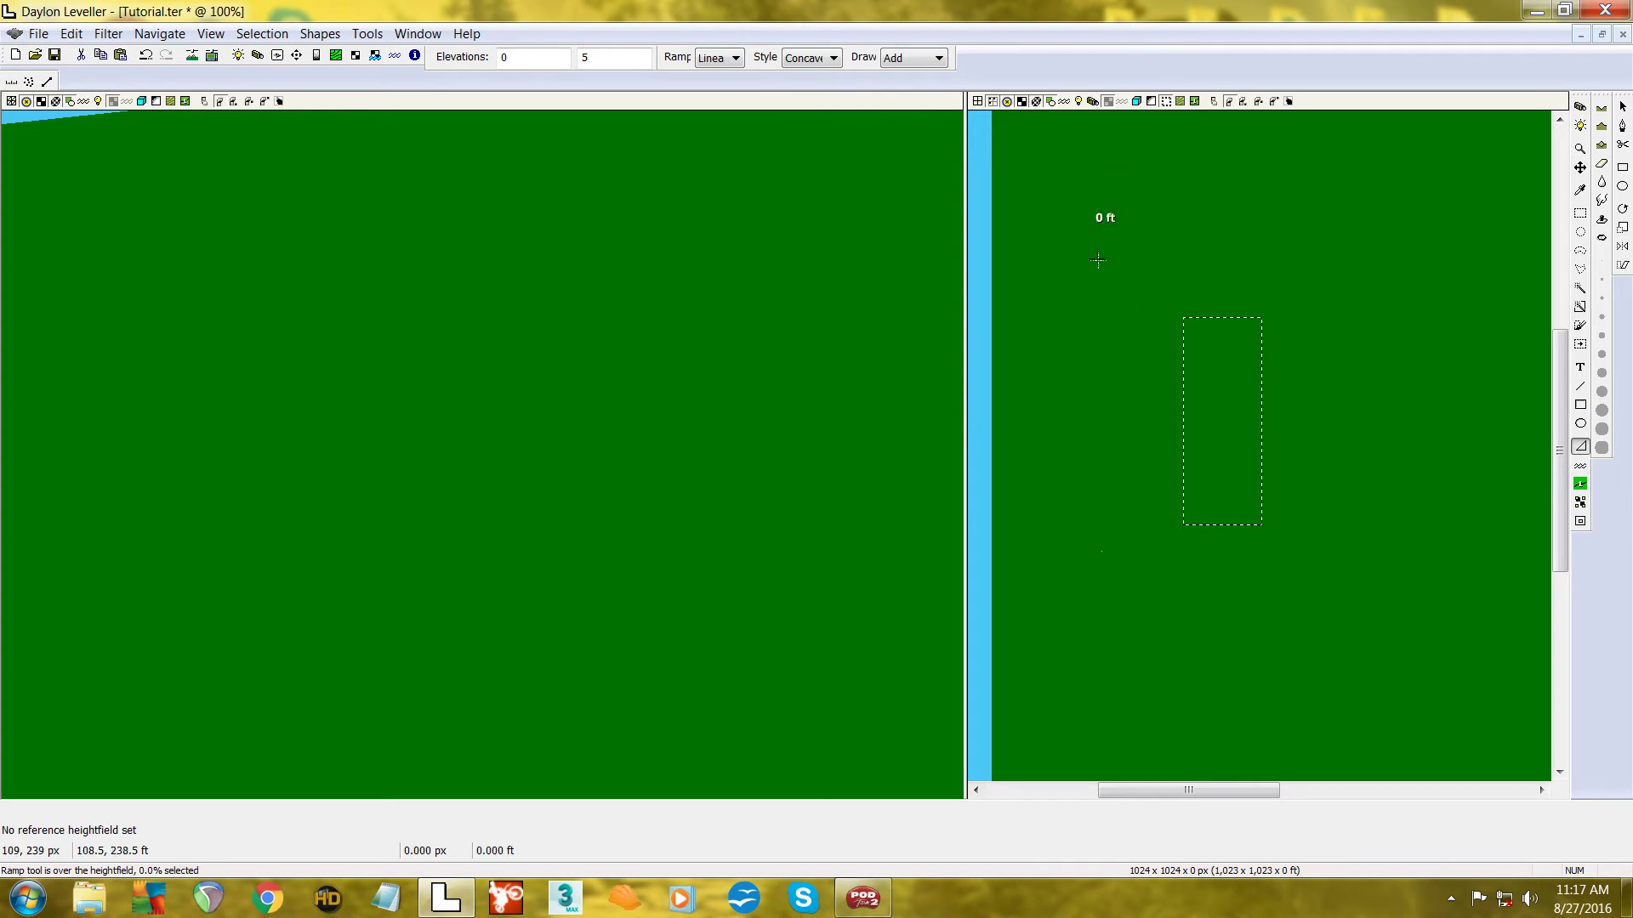
# - Drag a ramp up from the strip's bottom edge, raising it to 5 ft
pyautogui.scroll(1, 1250, 507)
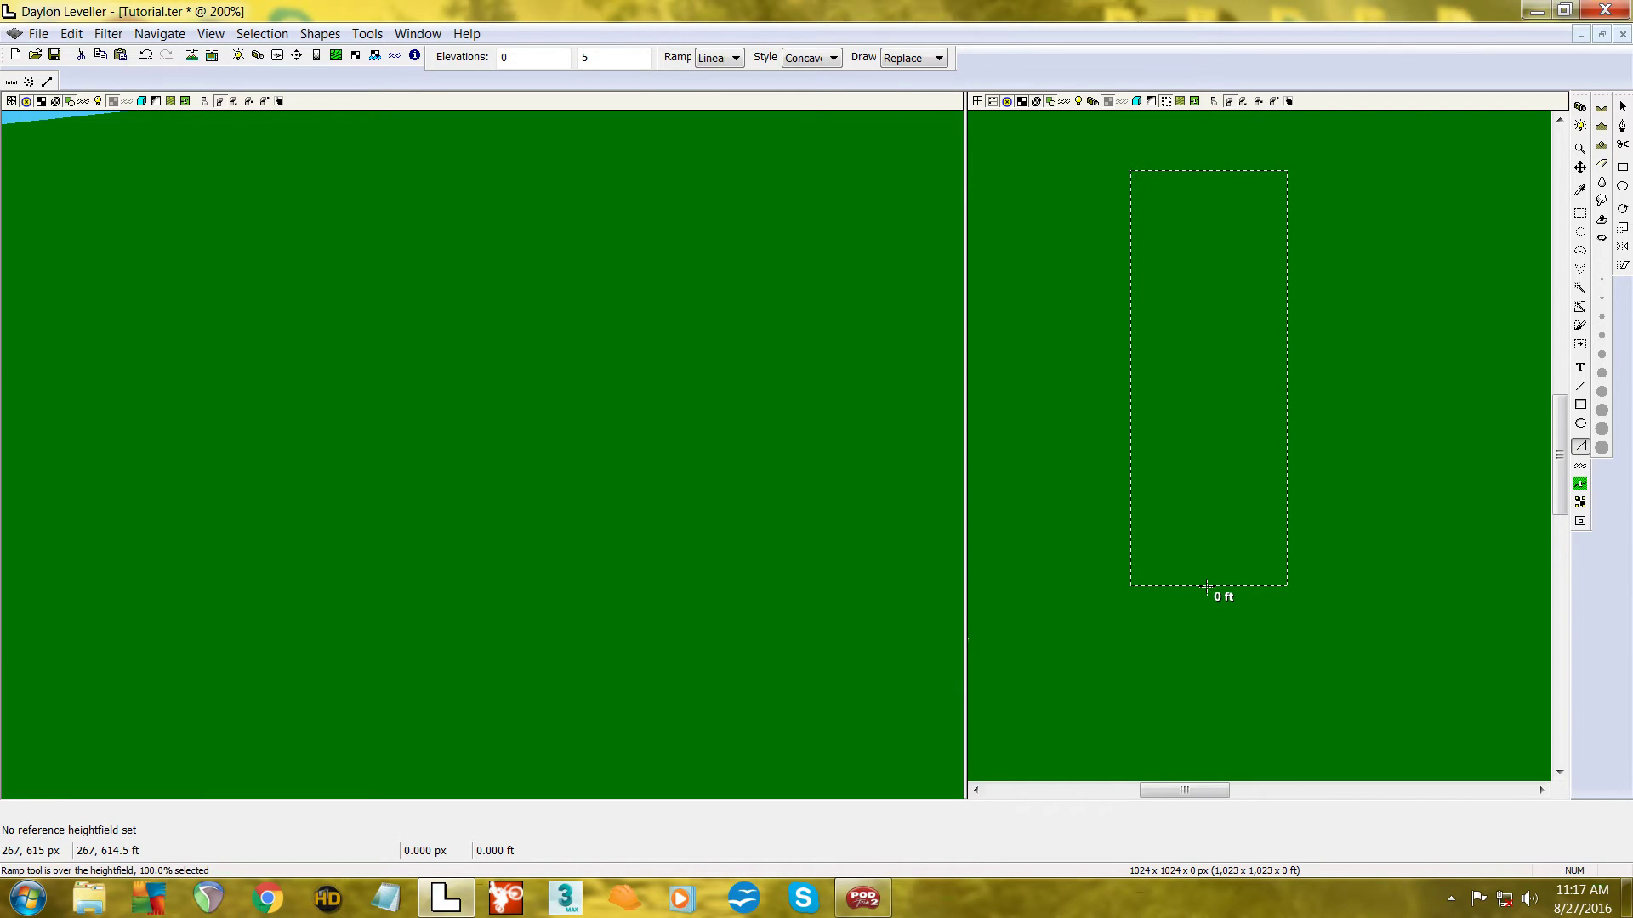
pyautogui.moveTo(1208, 587)
pyautogui.mouseDown()
pyautogui.moveTo(1100, 583)
pyautogui.moveTo(1205, 557)
pyautogui.mouseUp()
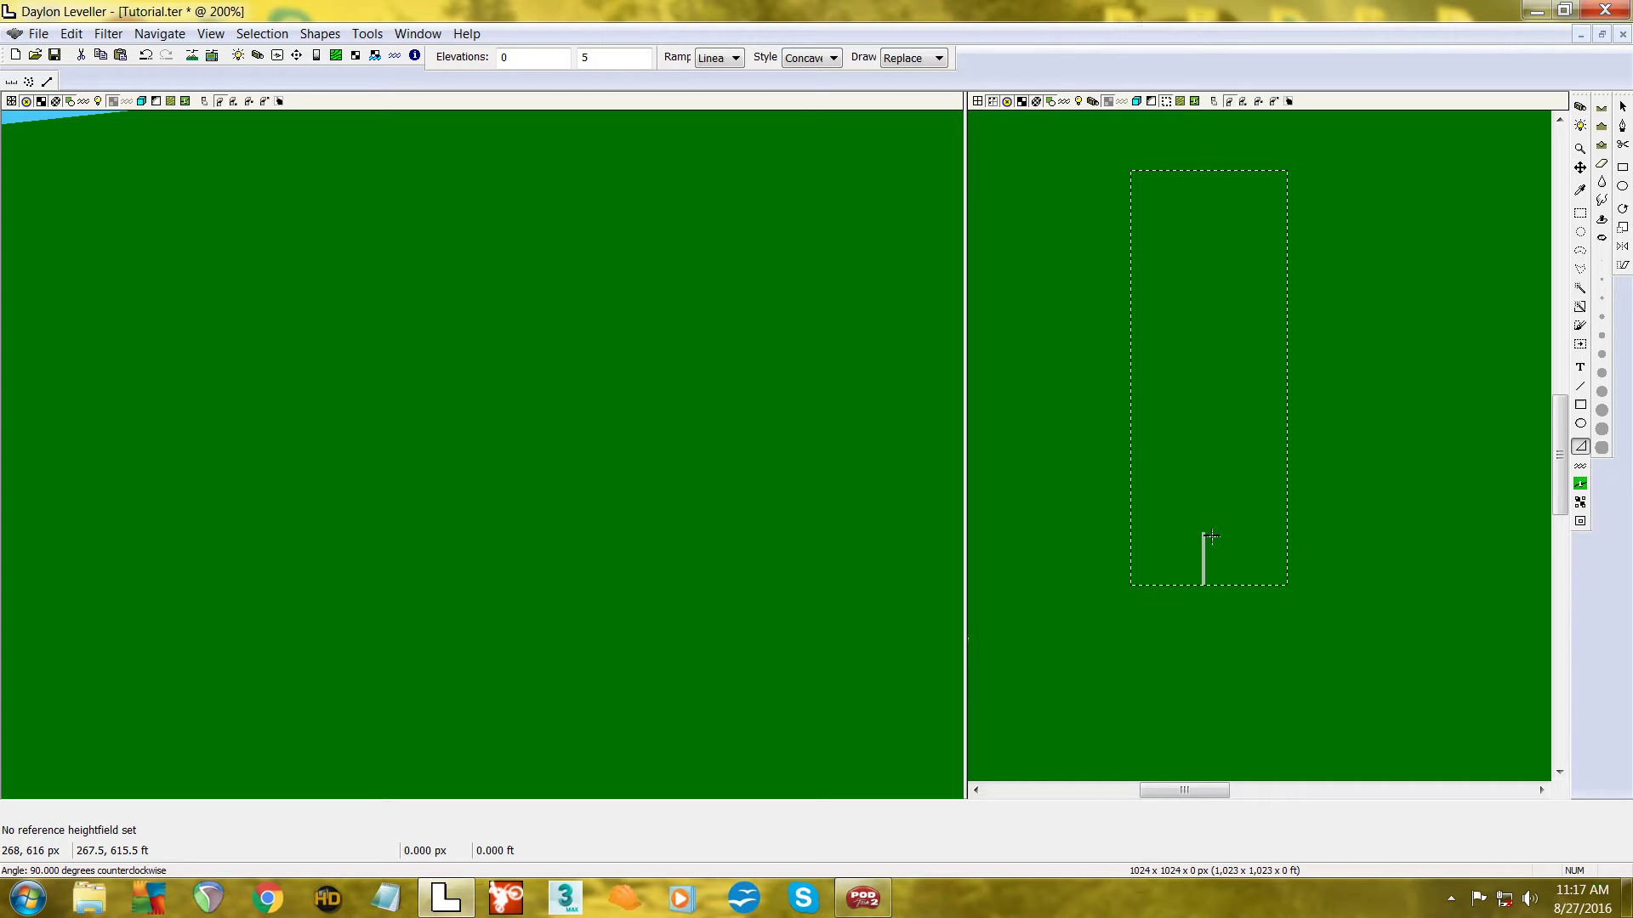
pyautogui.moveTo(1212, 532); pyautogui.dragTo(1211, 533)
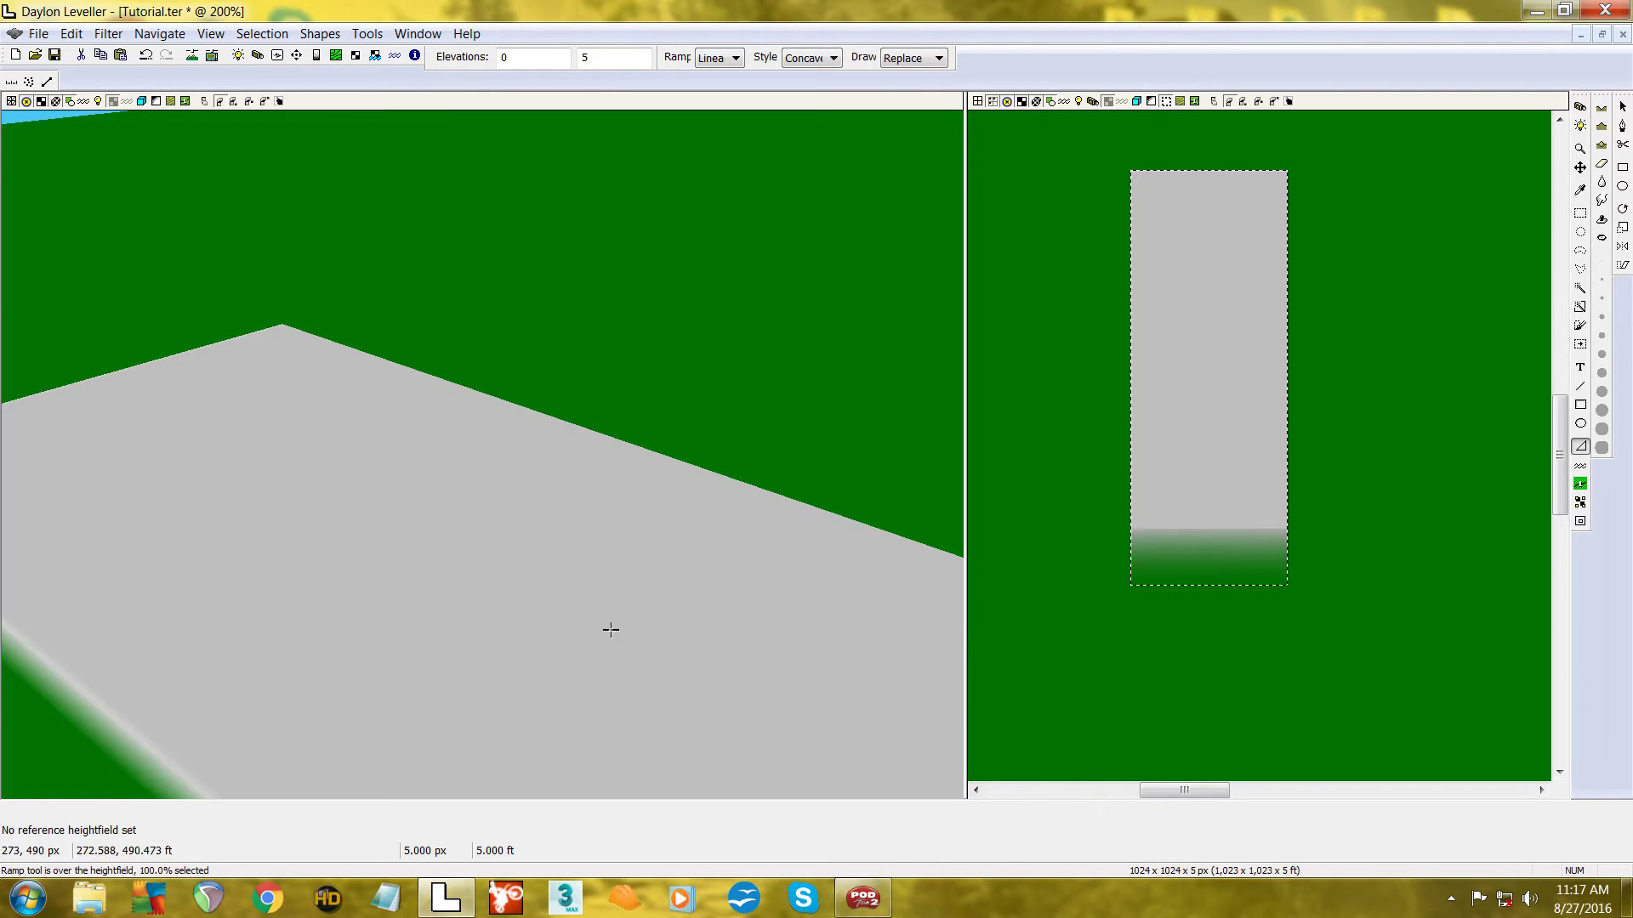
# - View the raised slab in 3-D, then undo the ramp and reselect the Ramp tool
pyautogui.moveTo(604, 630); pyautogui.dragTo(729, 572)
pyautogui.press('c')
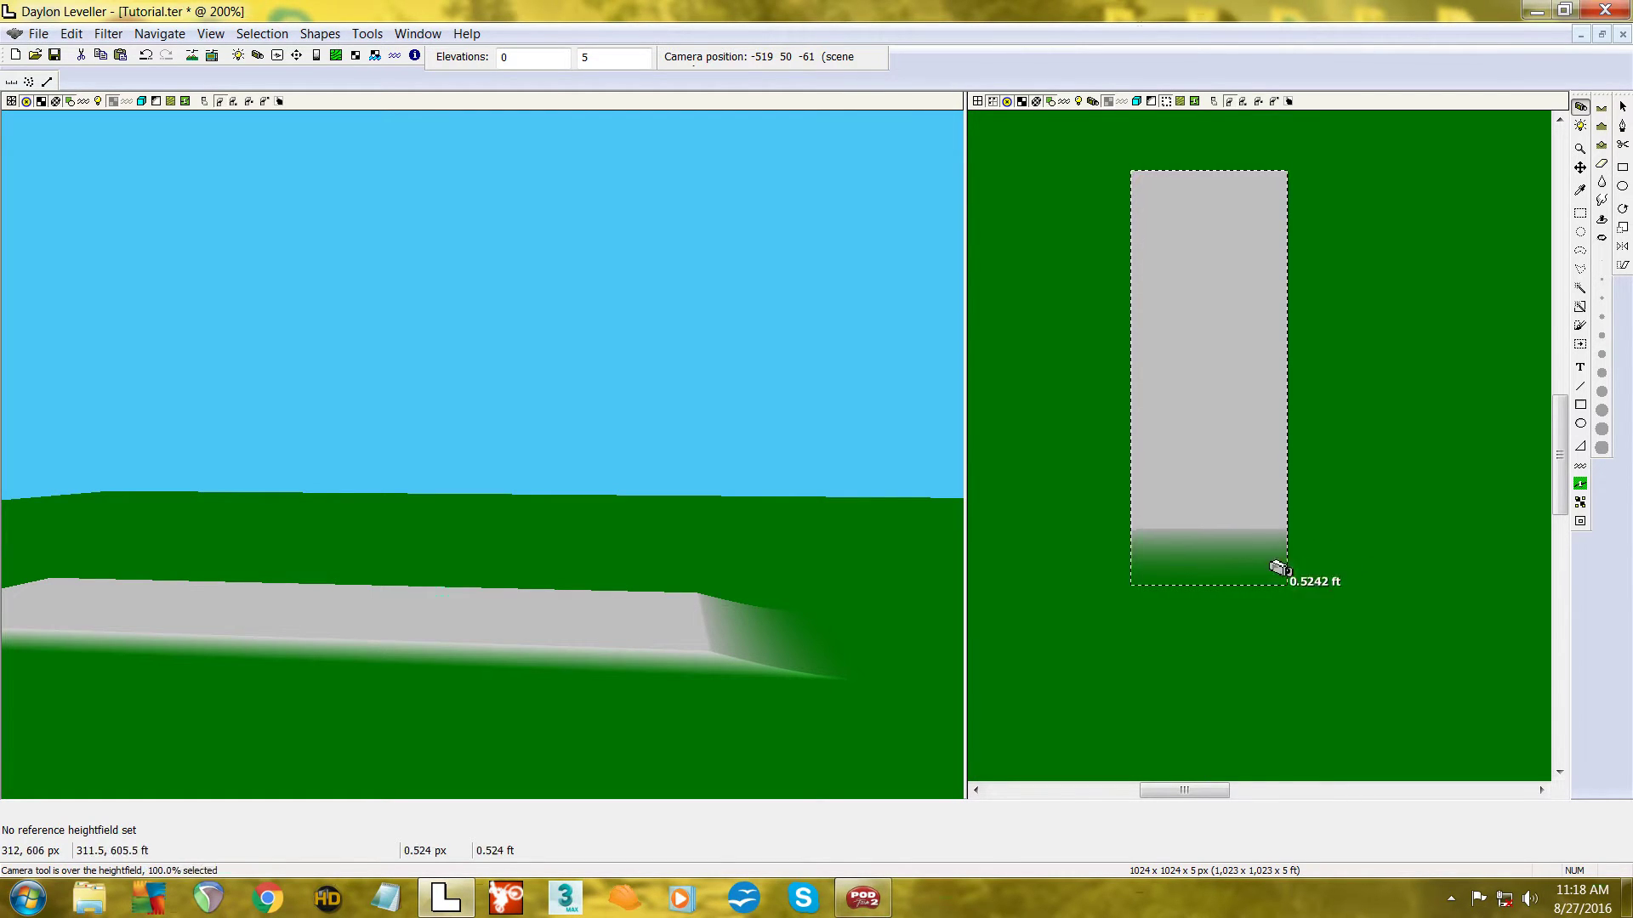
pyautogui.hotkey('ctrl', 'z')
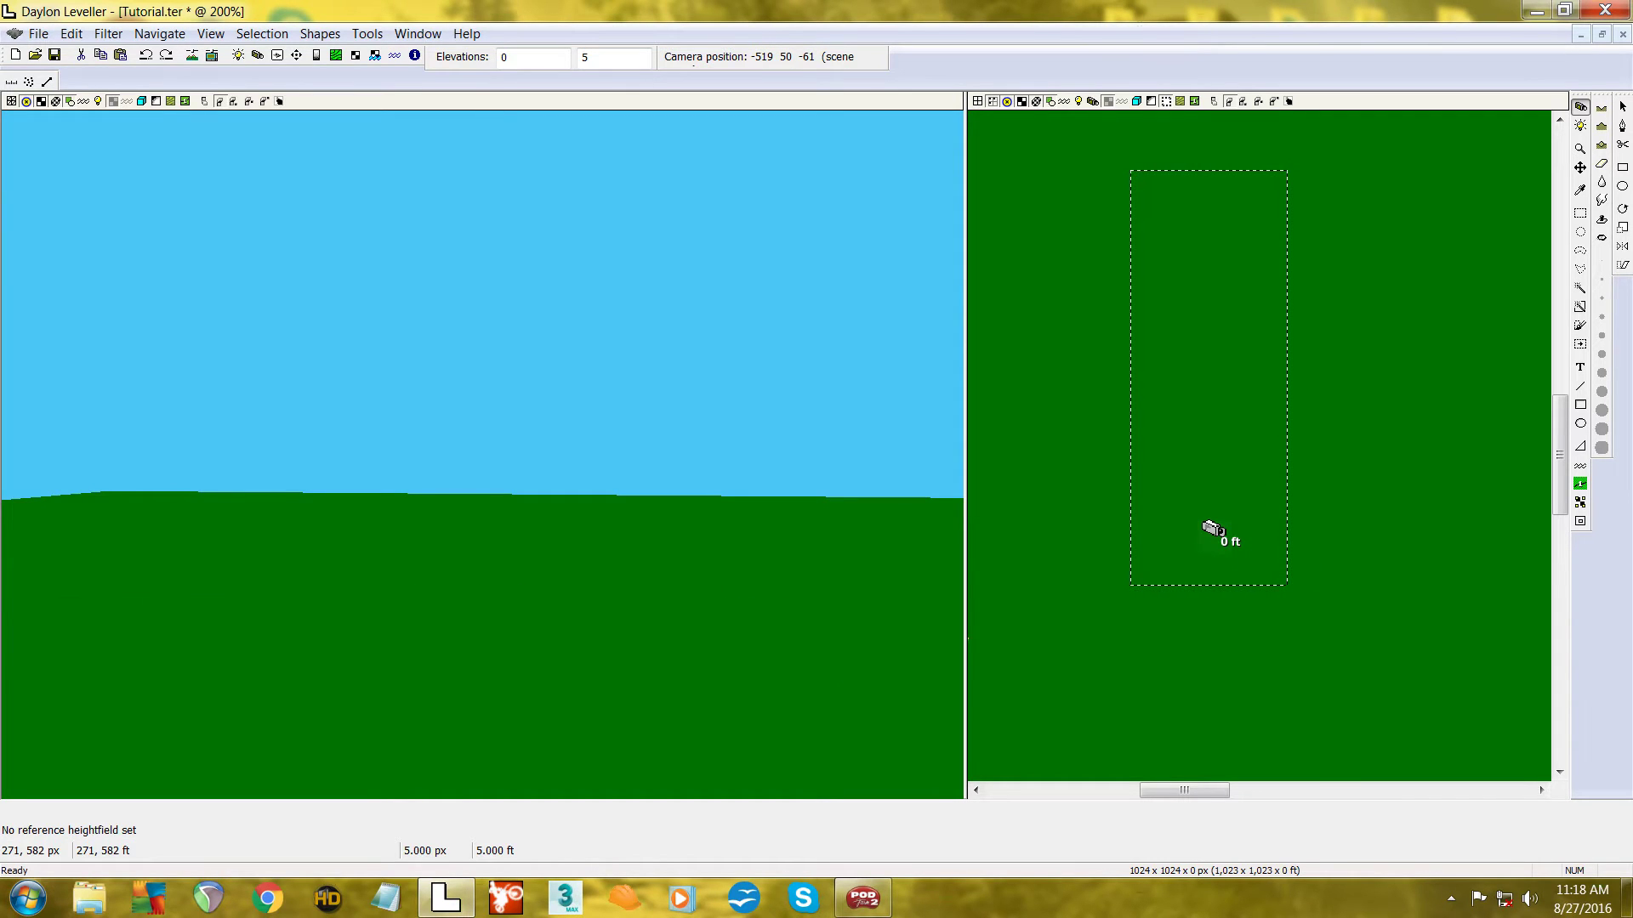
pyautogui.click(1580, 442)
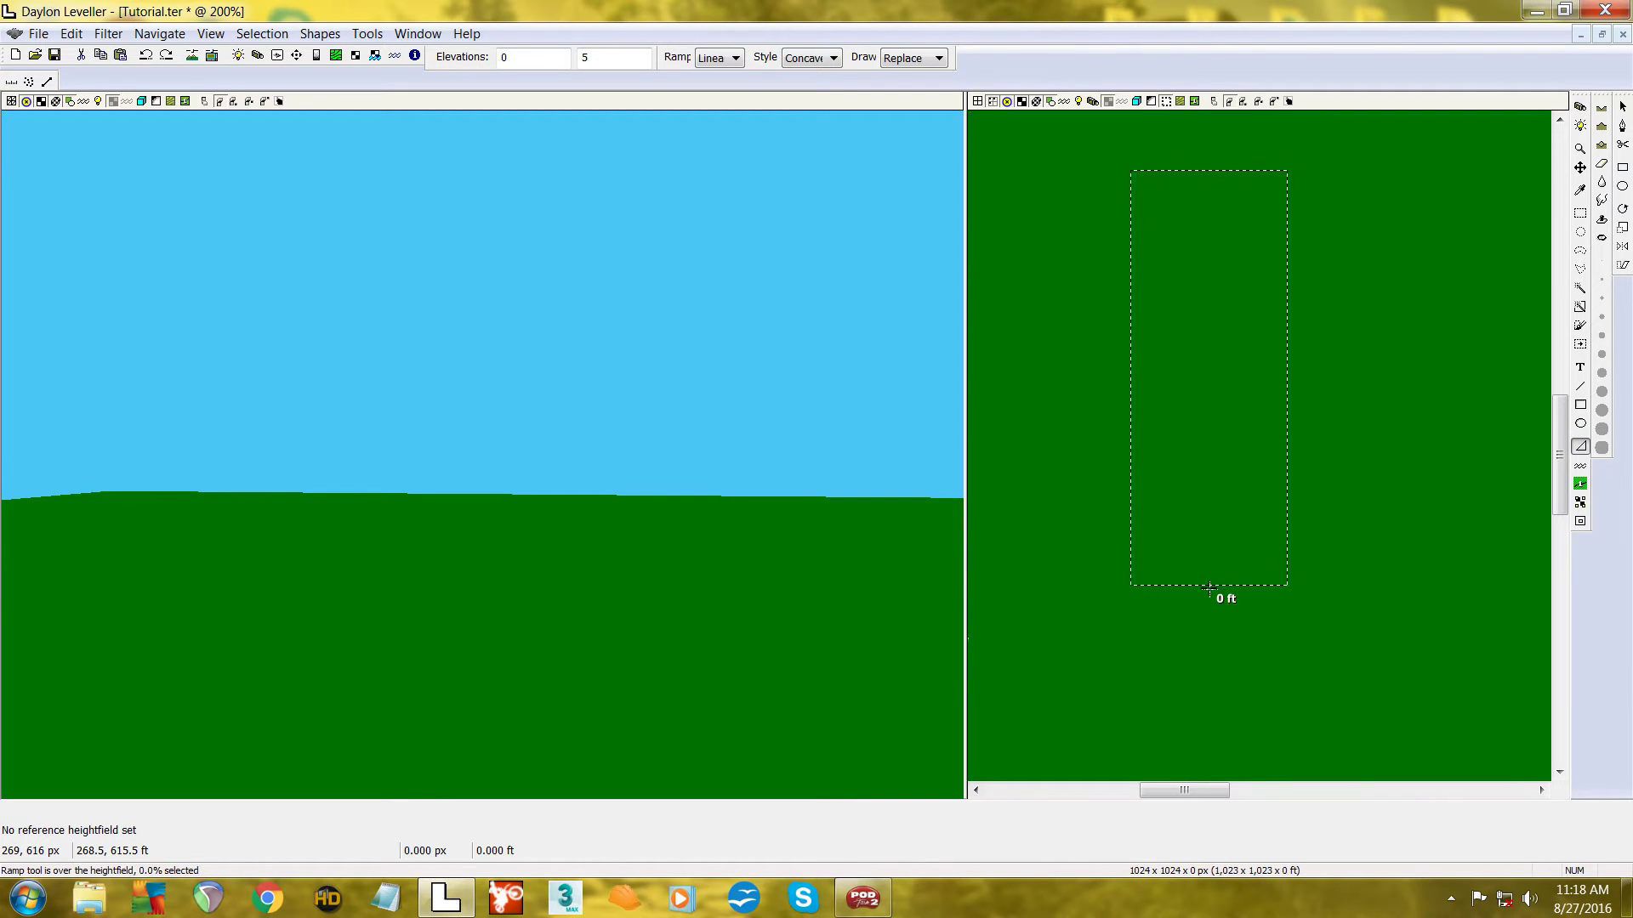
# - Draw a trial ramp partway up the strip, then undo it
pyautogui.moveTo(1207, 587); pyautogui.dragTo(1213, 557)
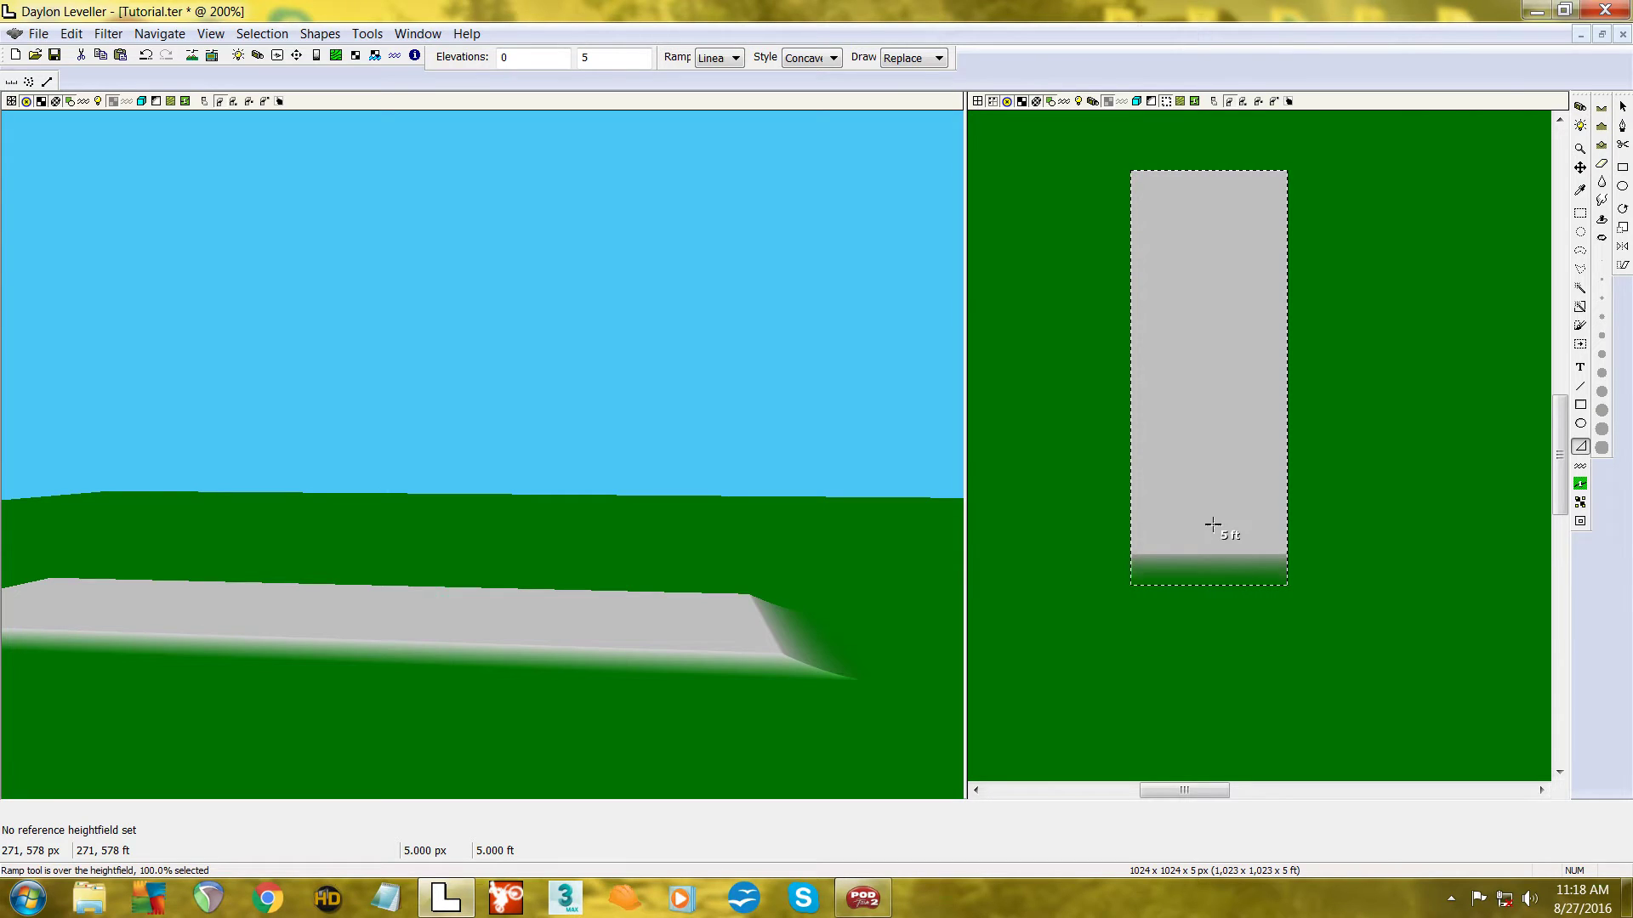
pyautogui.moveTo(1213, 522); pyautogui.dragTo(1218, 491)
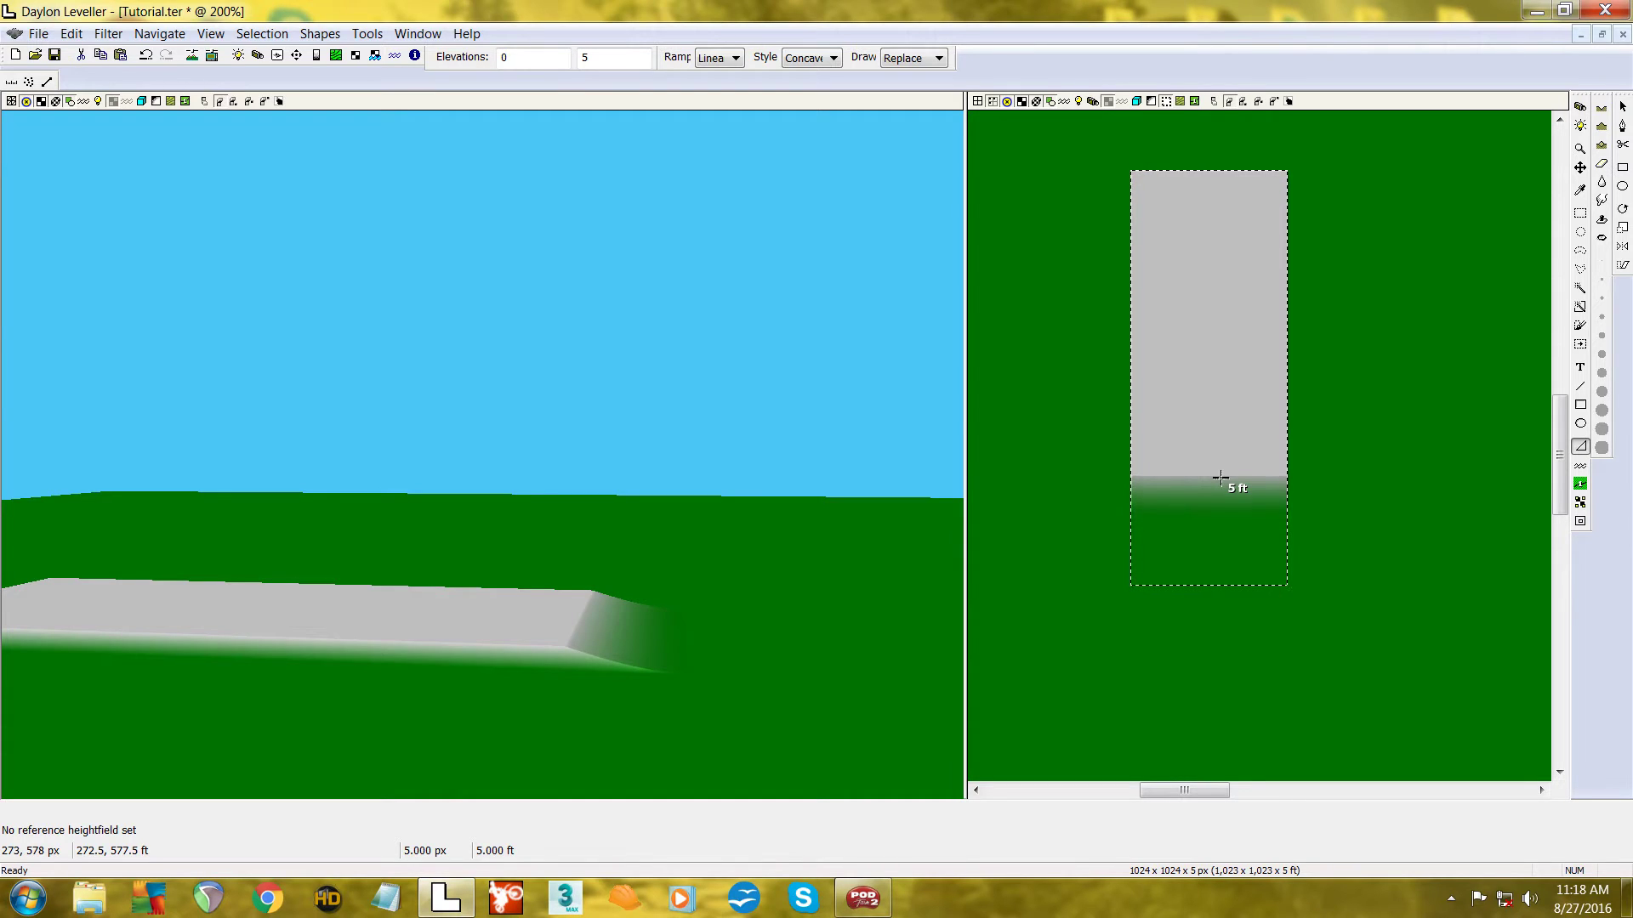
pyautogui.hotkey('ctrl', 'z')
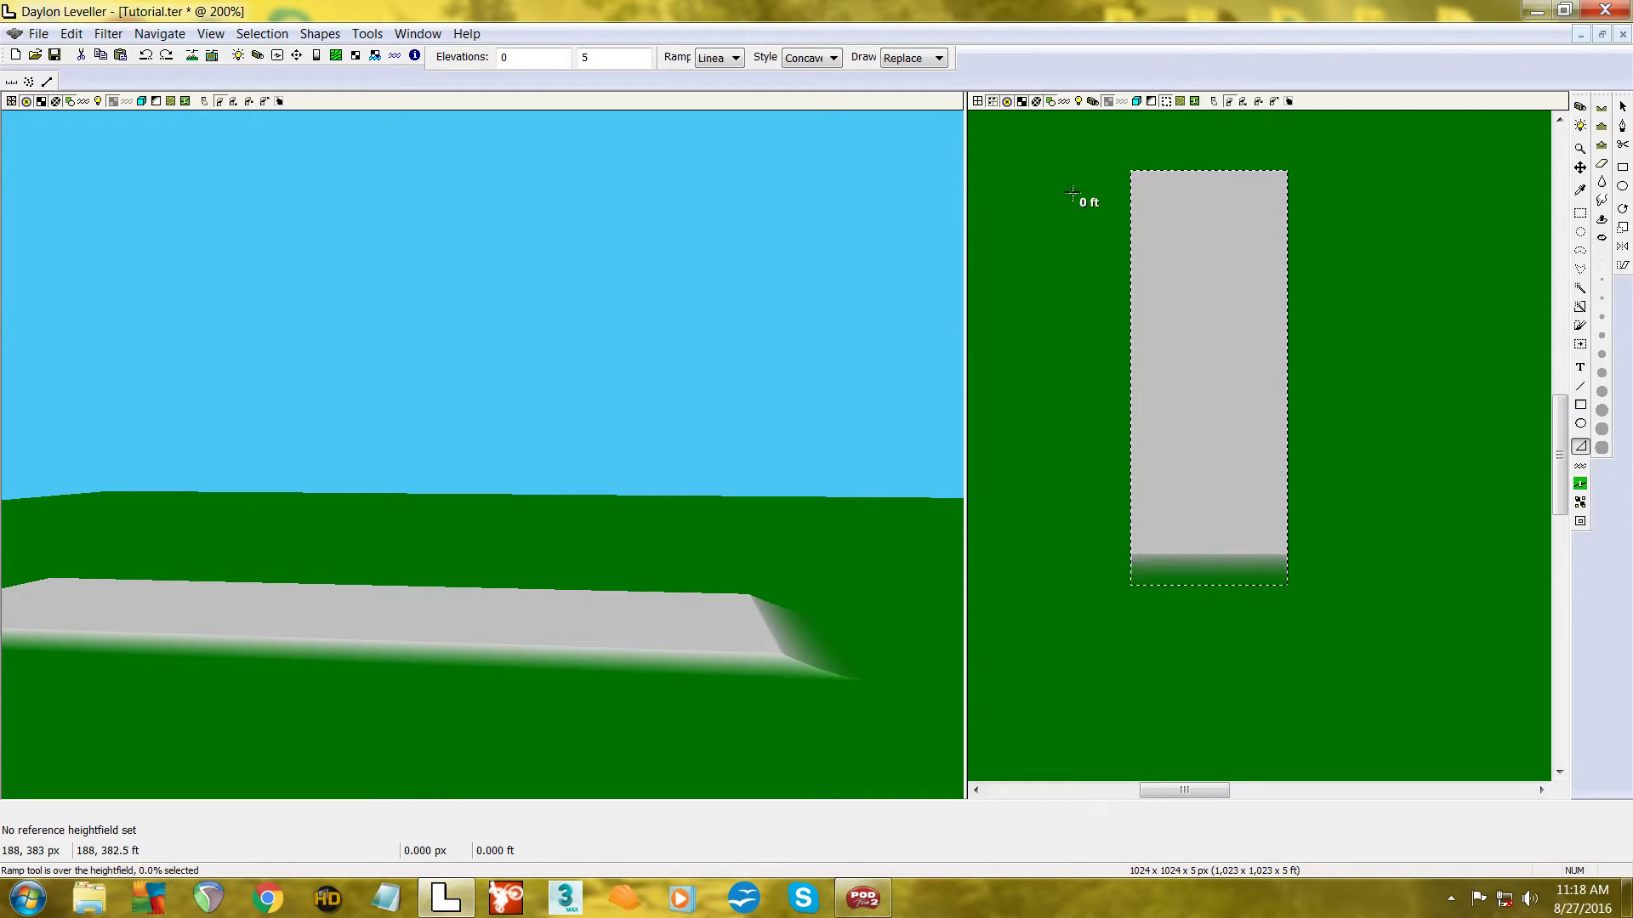
# - Switch the ramp draw mode to Add and stack a second rise over the slab's lower part
pyautogui.click(936, 58)
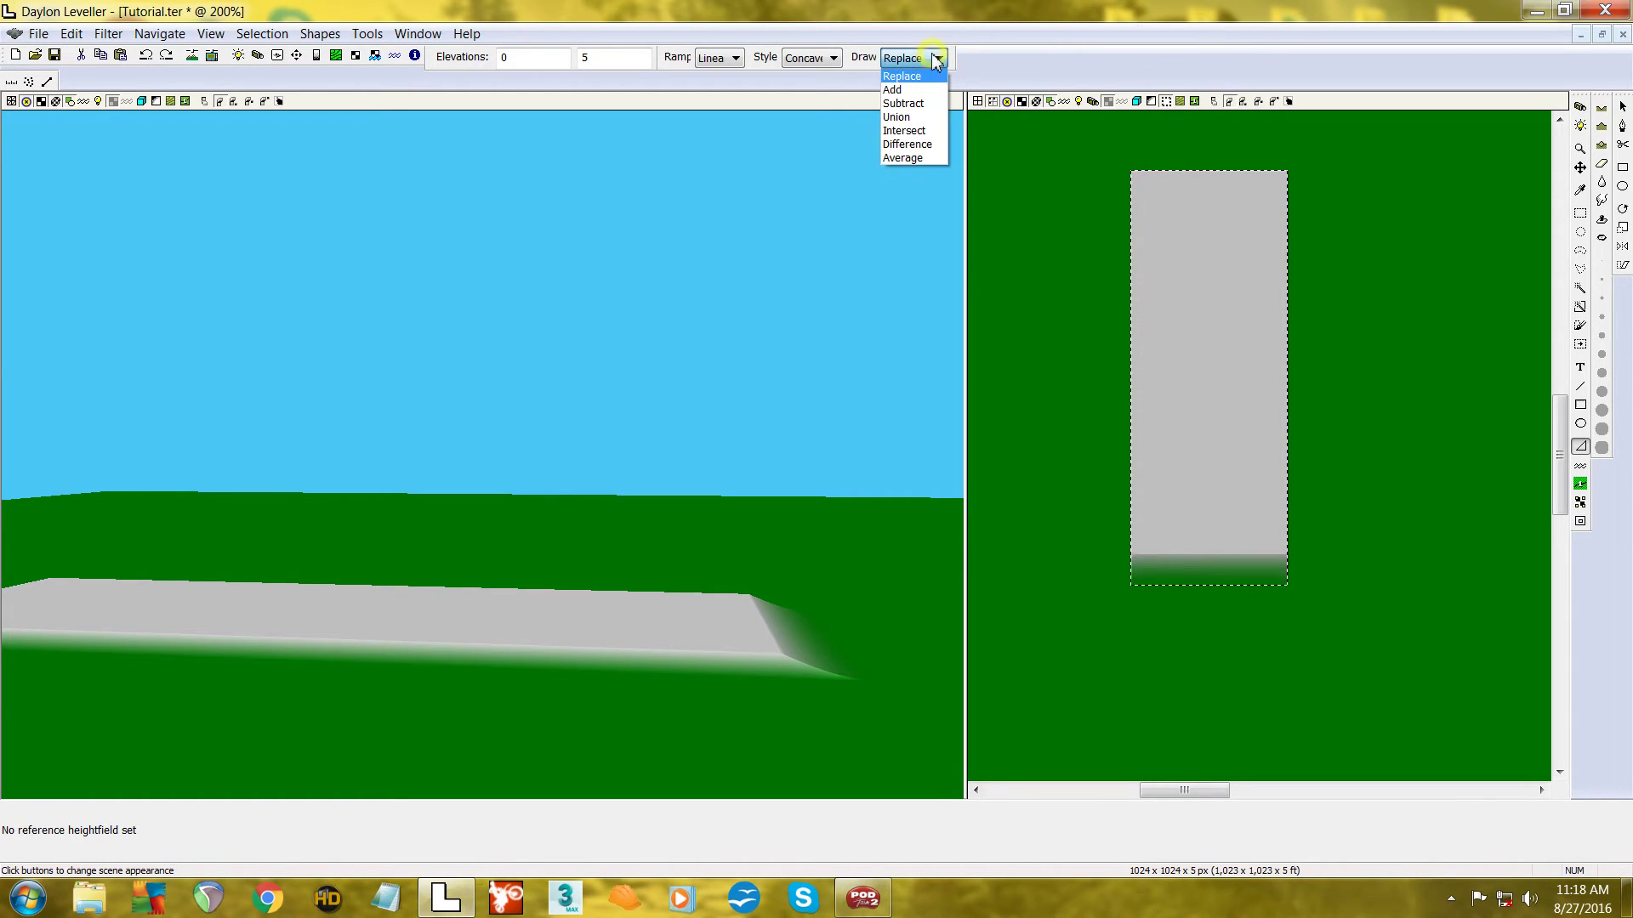
pyautogui.click(893, 89)
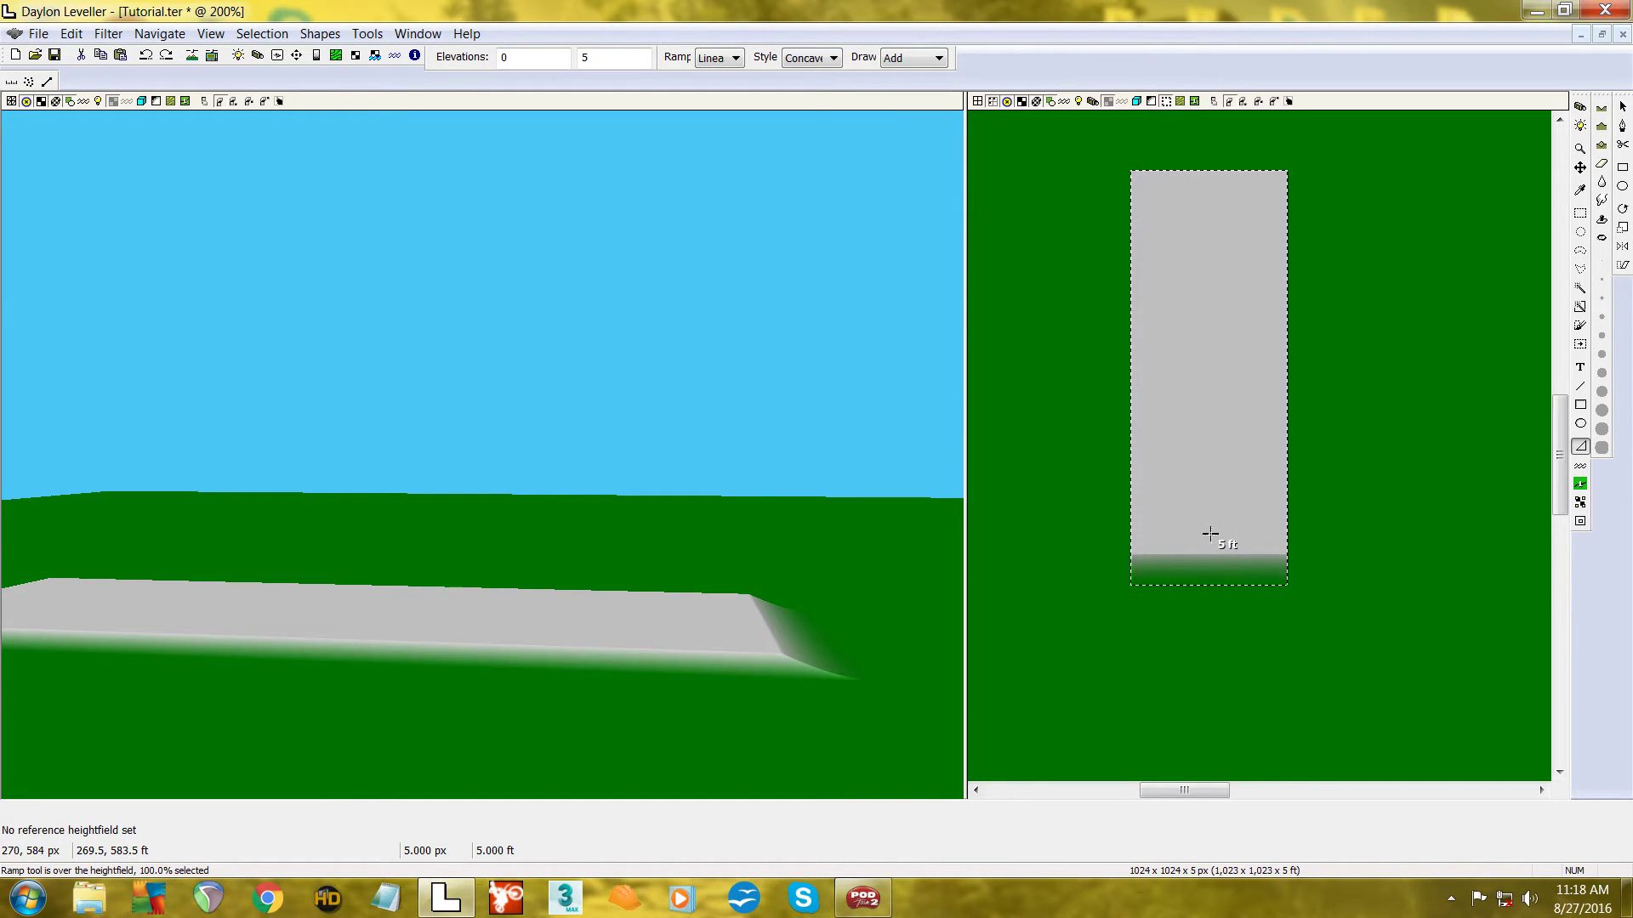
pyautogui.moveTo(1214, 532); pyautogui.dragTo(1217, 494)
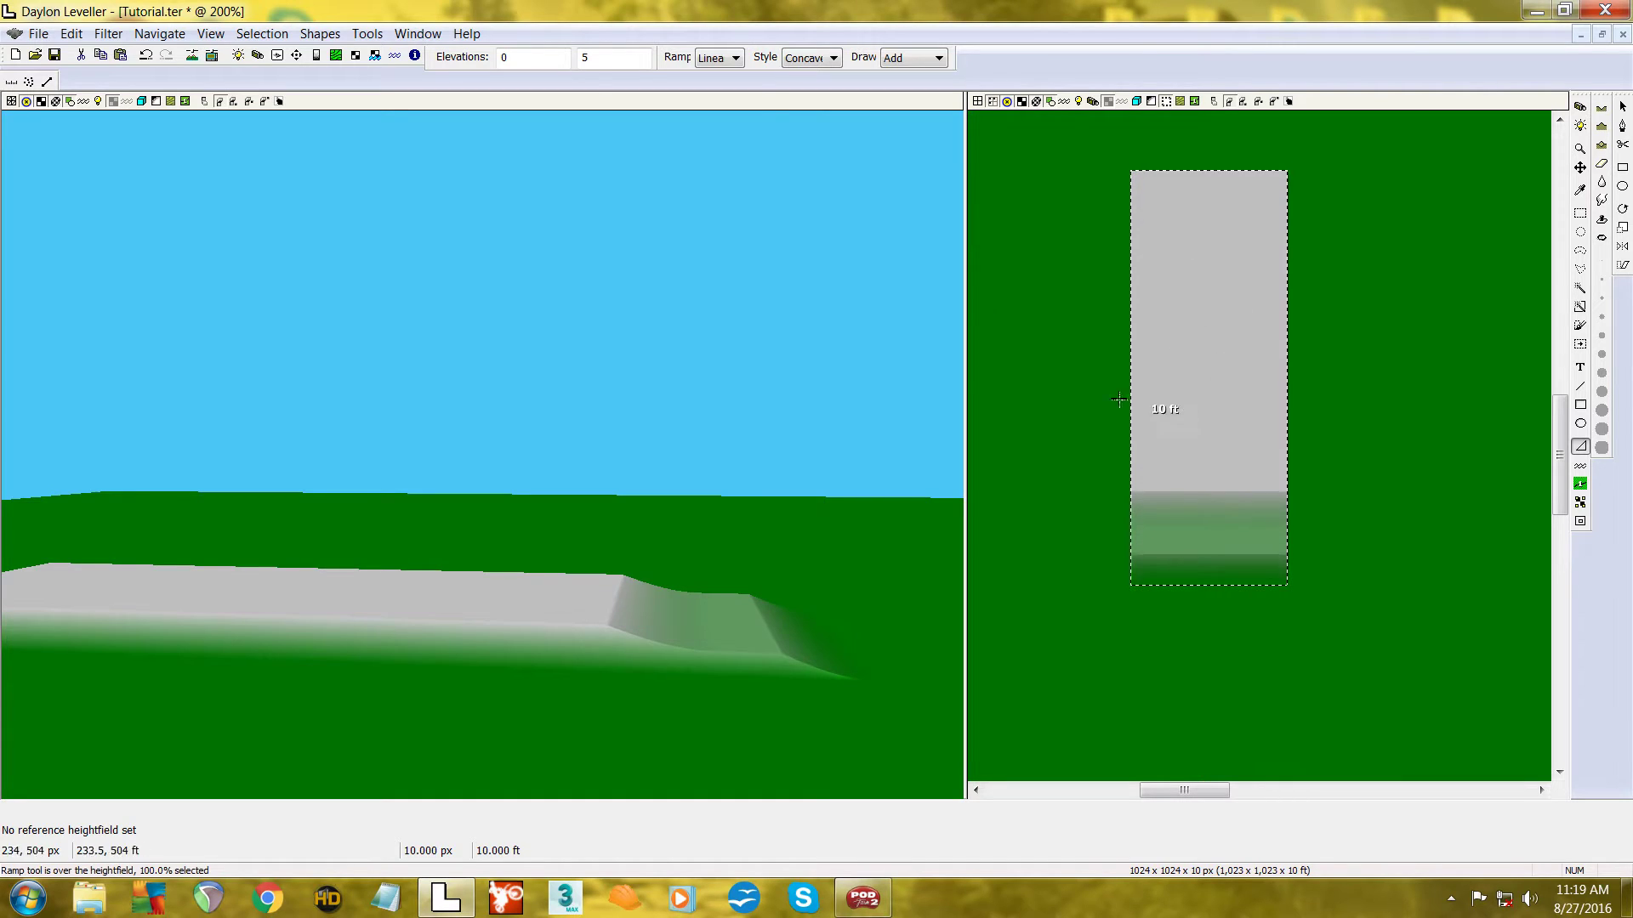
# - Set the ramp's ending elevation to -5 and slope the strip's upper end down to ground
pyautogui.click(584, 57)
pyautogui.write('5')
pyautogui.moveTo(1206, 425); pyautogui.dragTo(1218, 397)
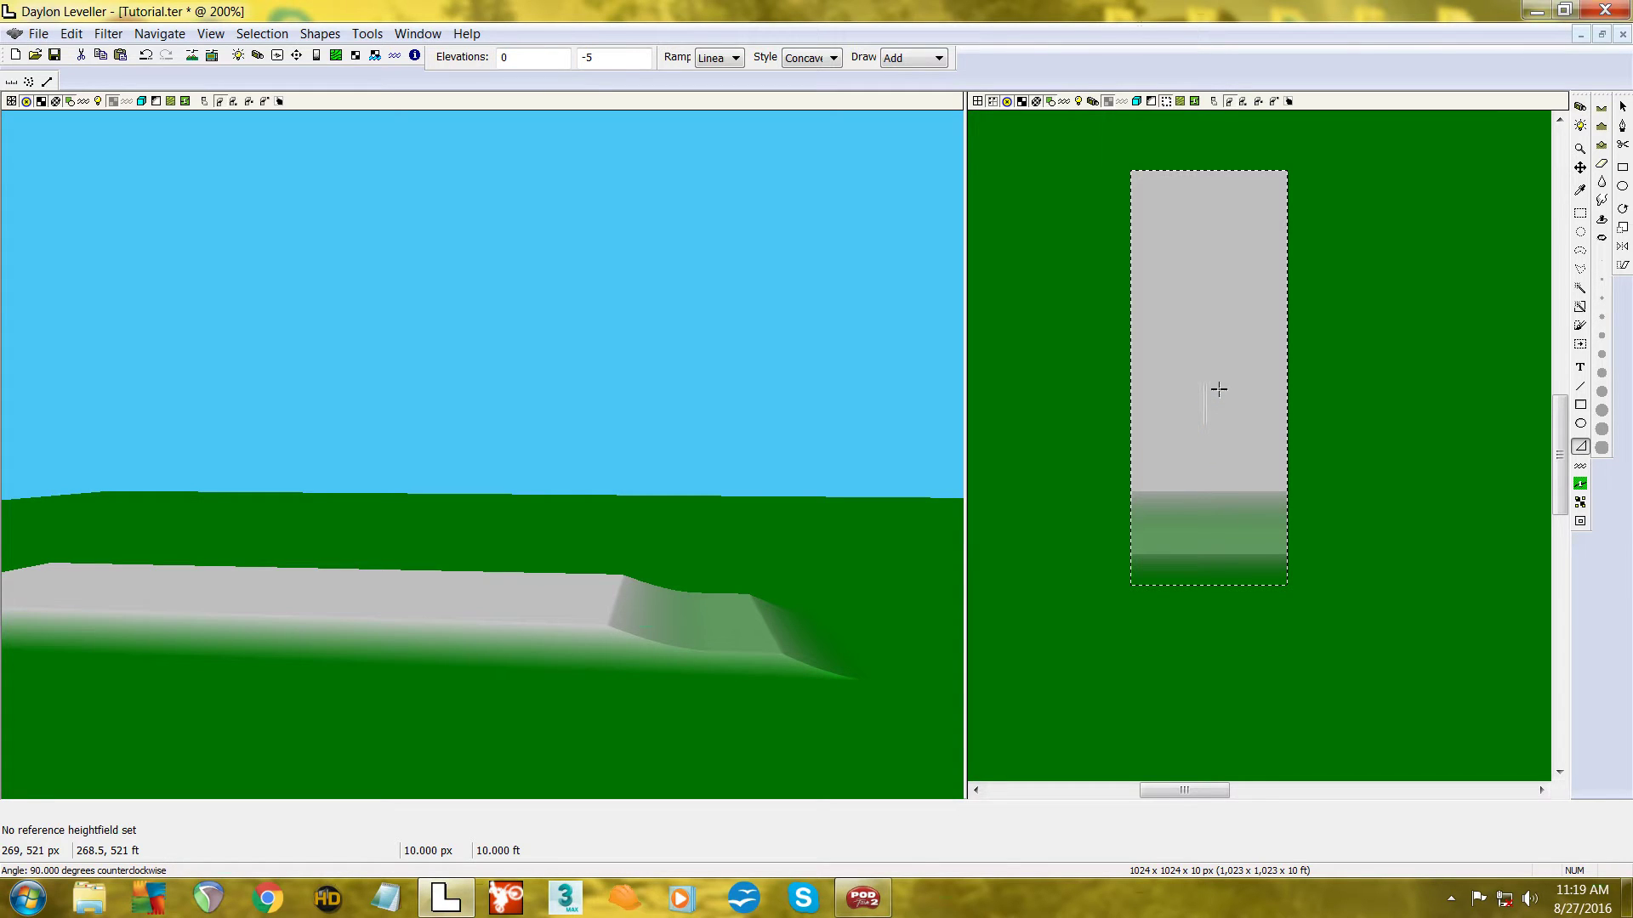
pyautogui.moveTo(1219, 389); pyautogui.dragTo(1218, 389)
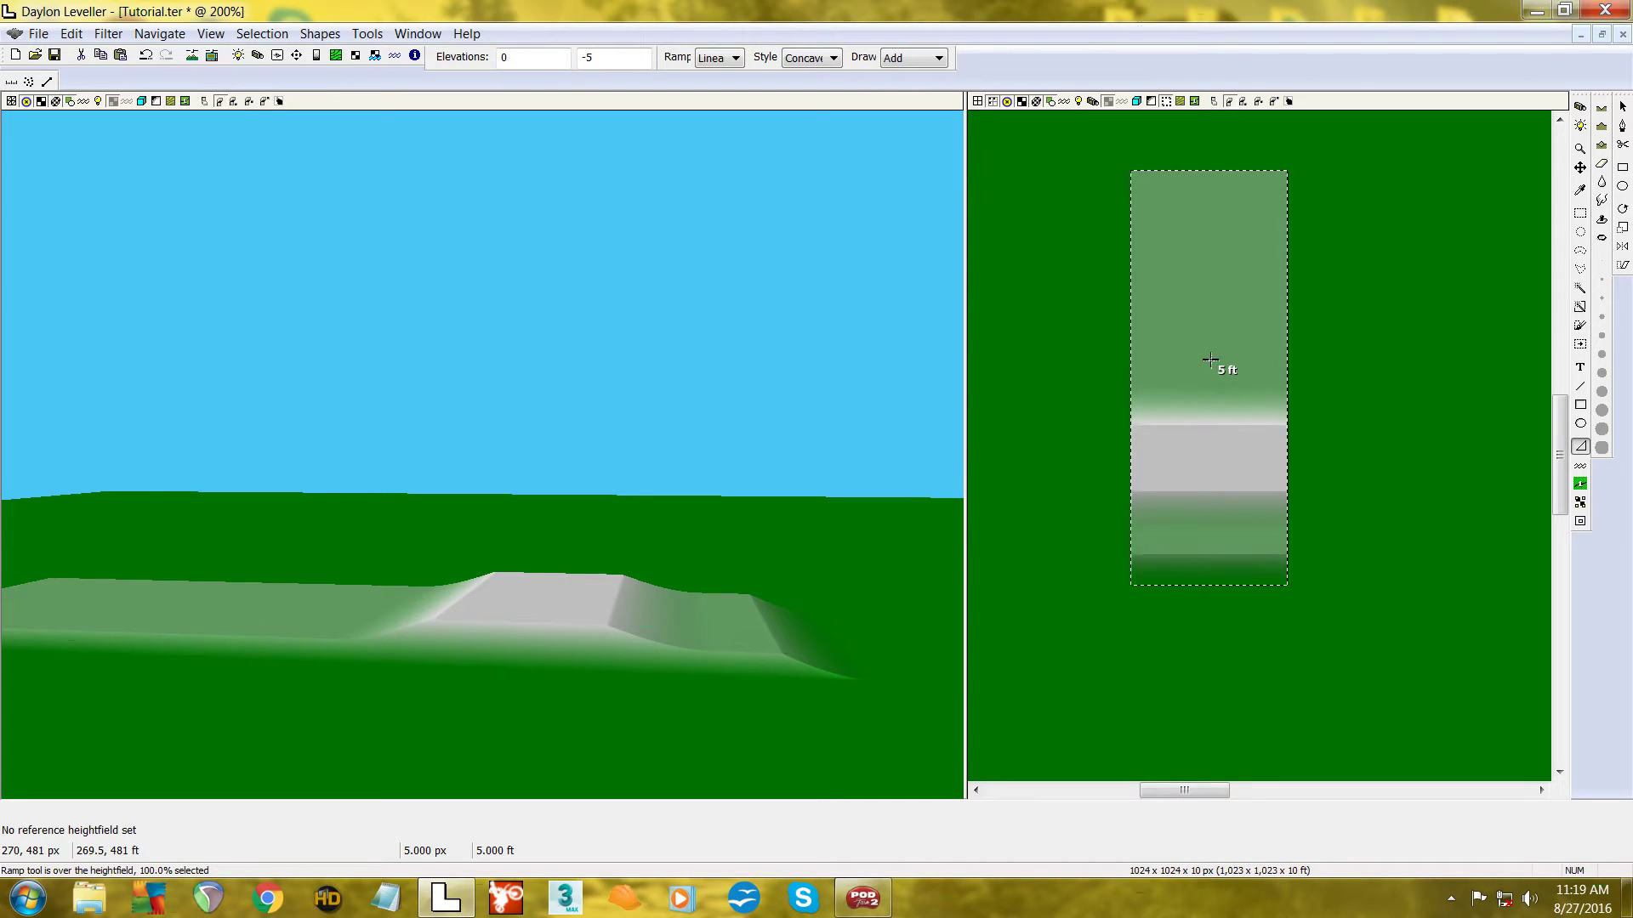
pyautogui.moveTo(1208, 357); pyautogui.dragTo(1219, 330)
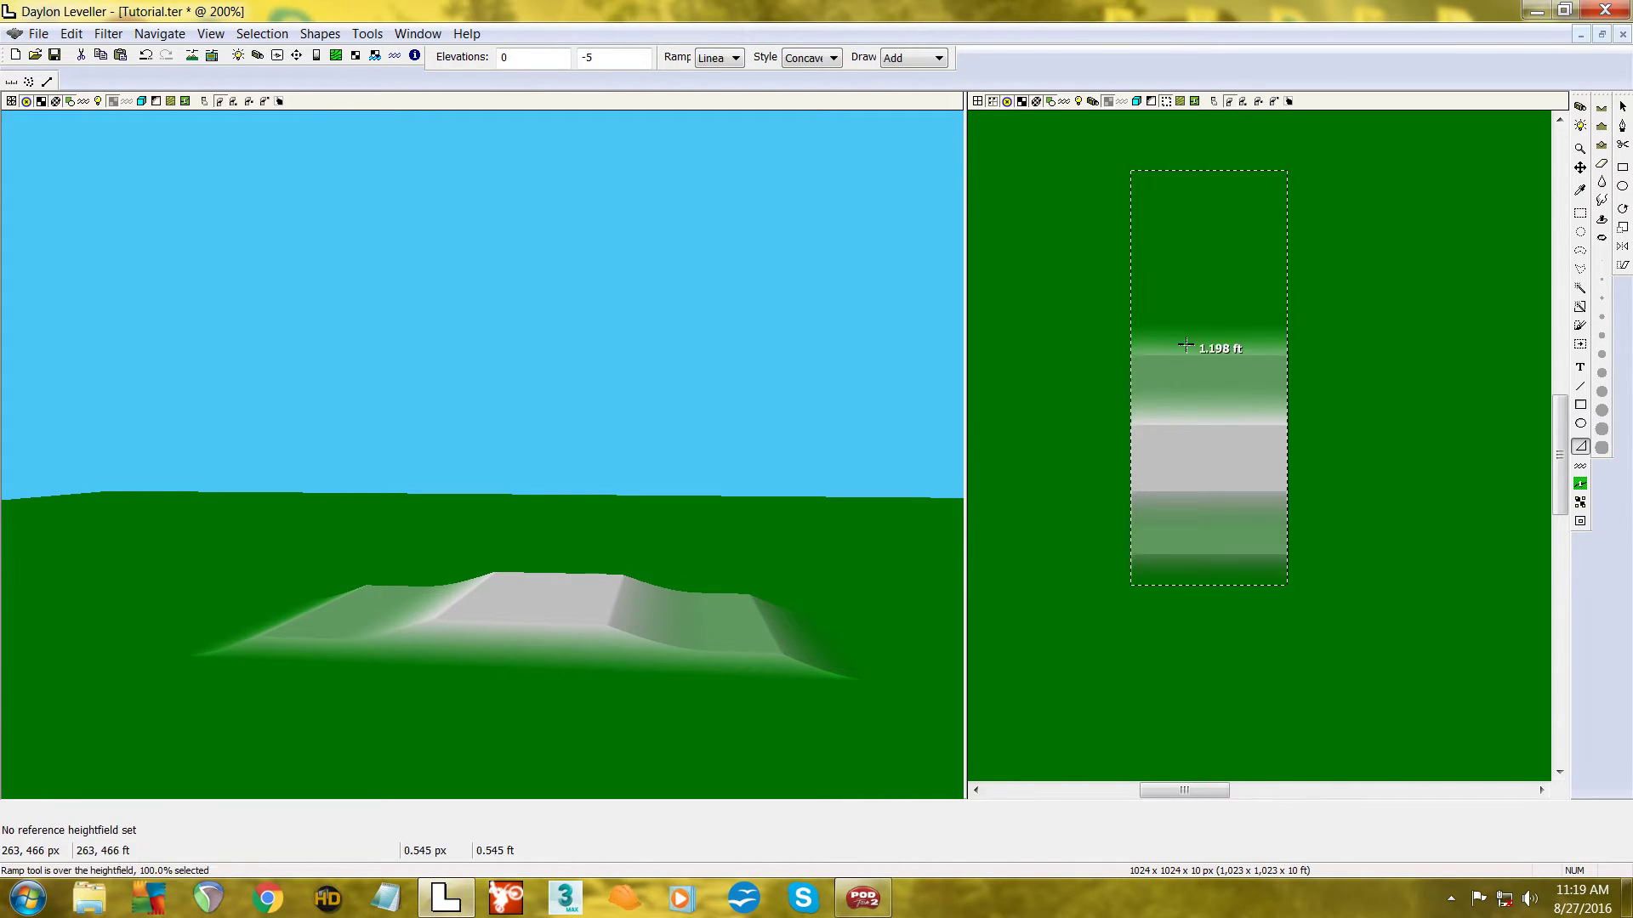
pyautogui.moveTo(541, 662); pyautogui.dragTo(713, 555)
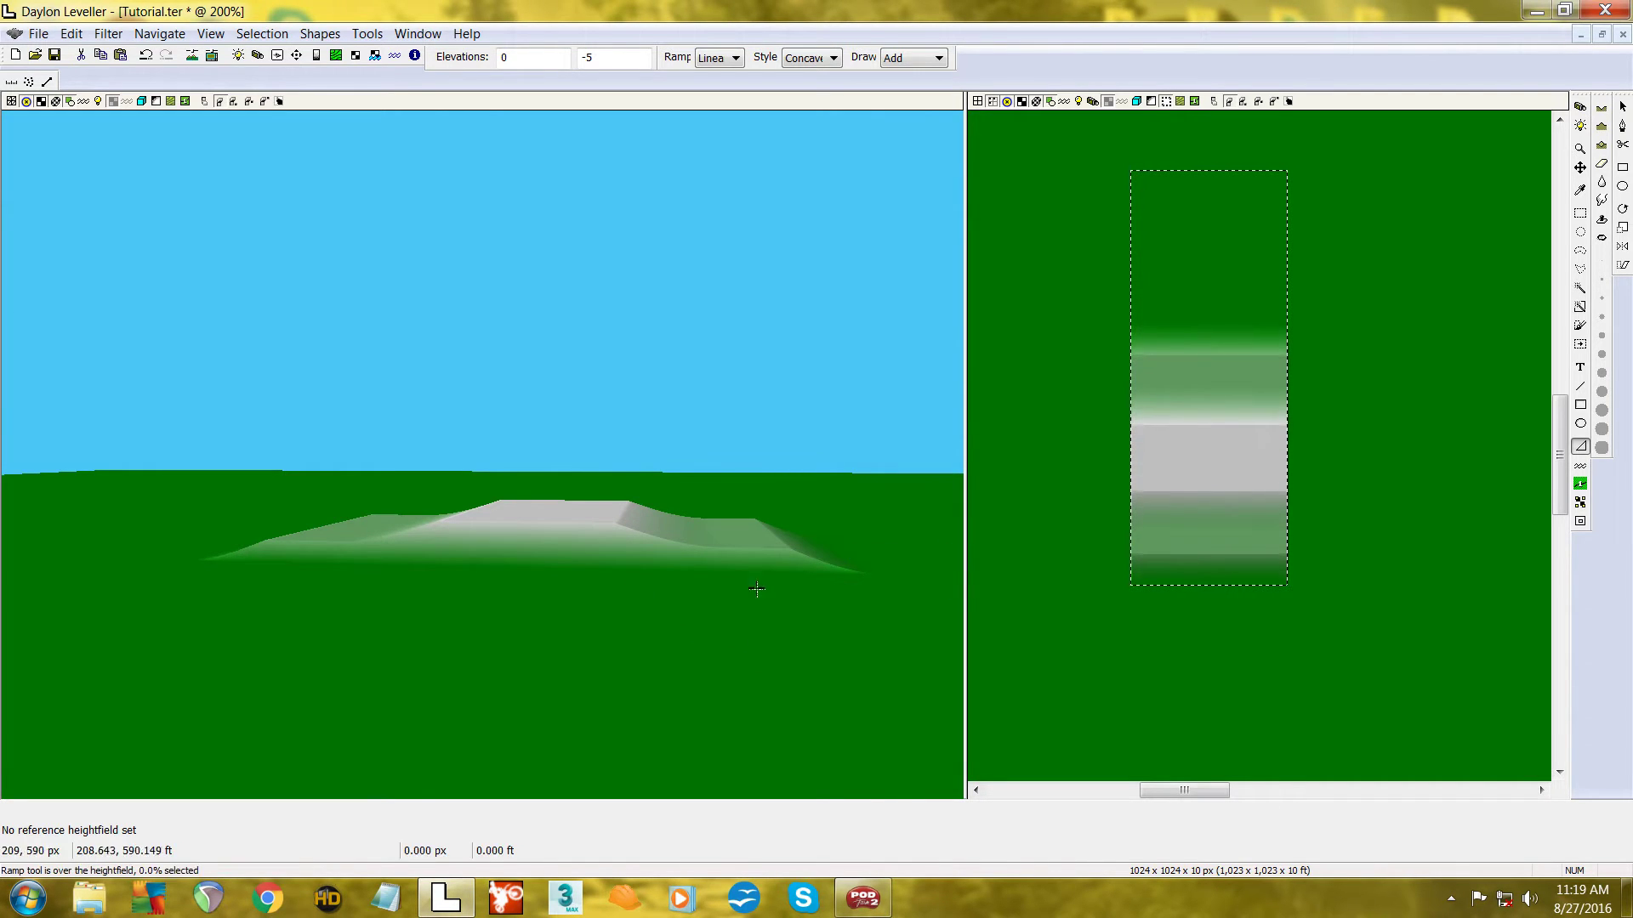
# - Look around the terrain in 3-D, then revert all ramps back to flat ground
pyautogui.press('c')
pyautogui.moveTo(695, 569); pyautogui.dragTo(616, 550)
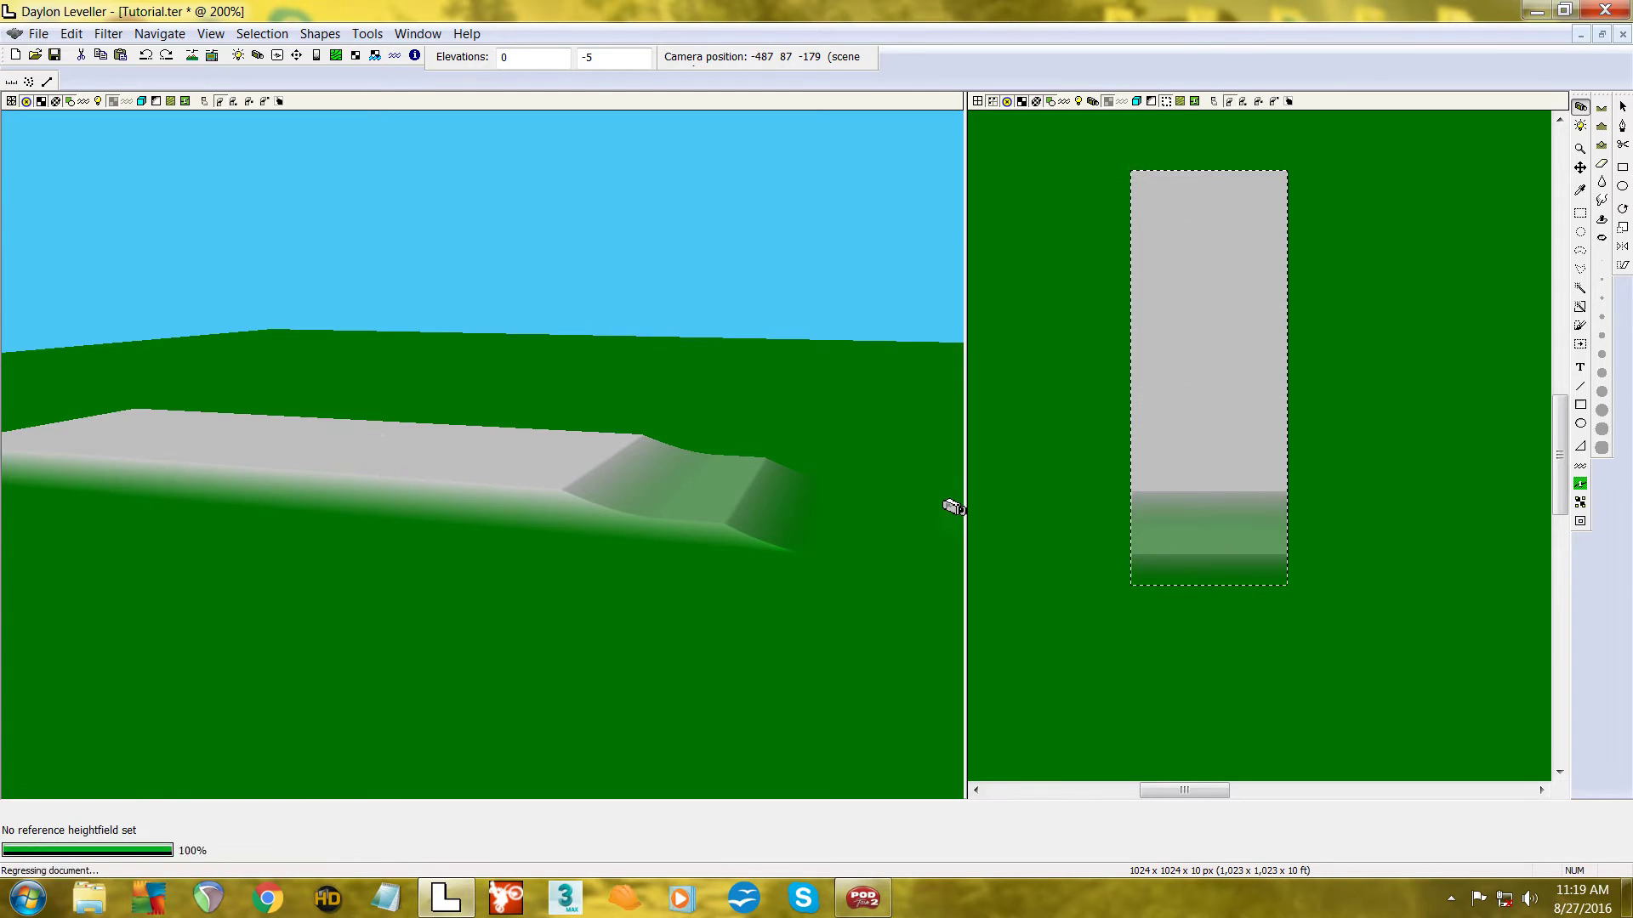
pyautogui.hotkey('ctrl', 'z')
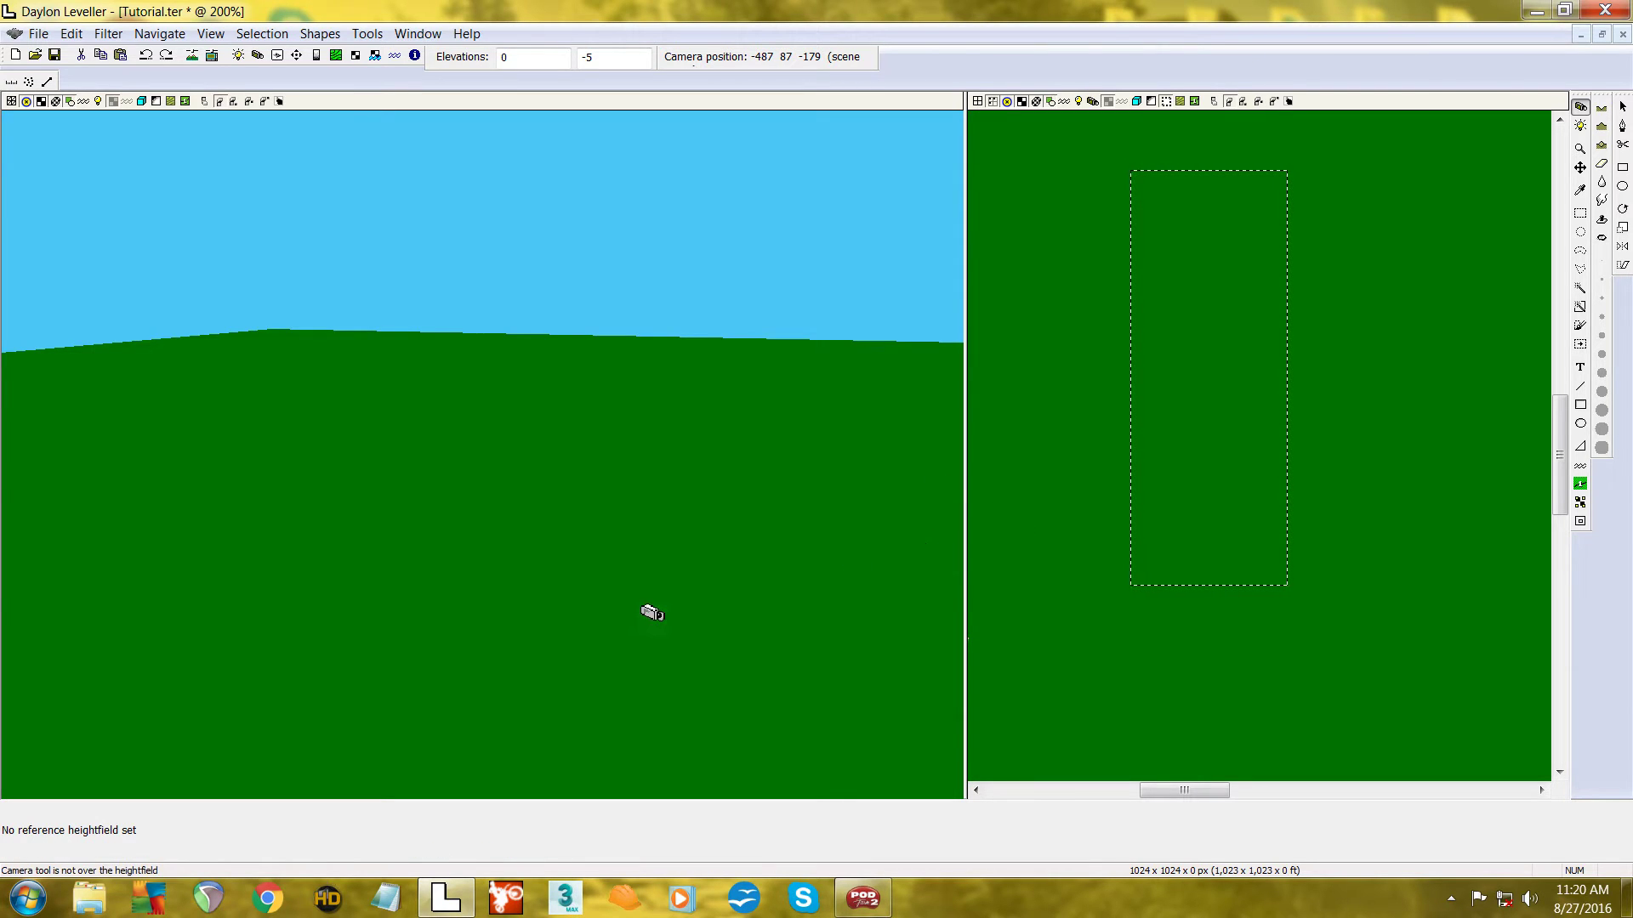
# - Apply the Lines filter with 3 px line width, 0–12 px span and 14 px spacing
pyautogui.click(108, 34)
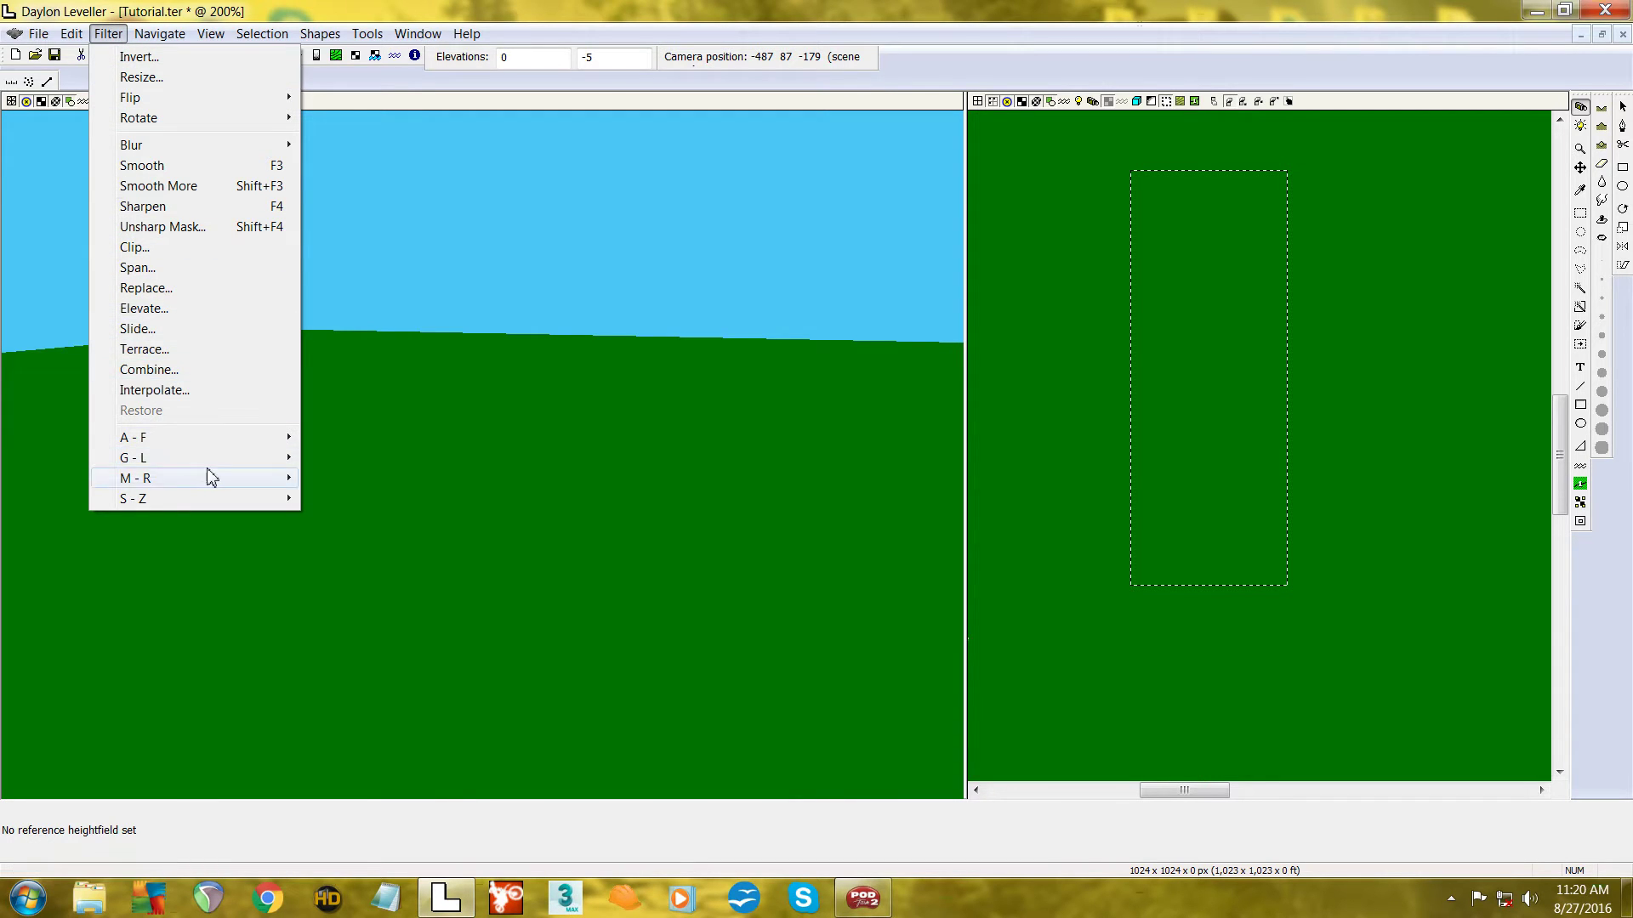
pyautogui.moveTo(219, 466)
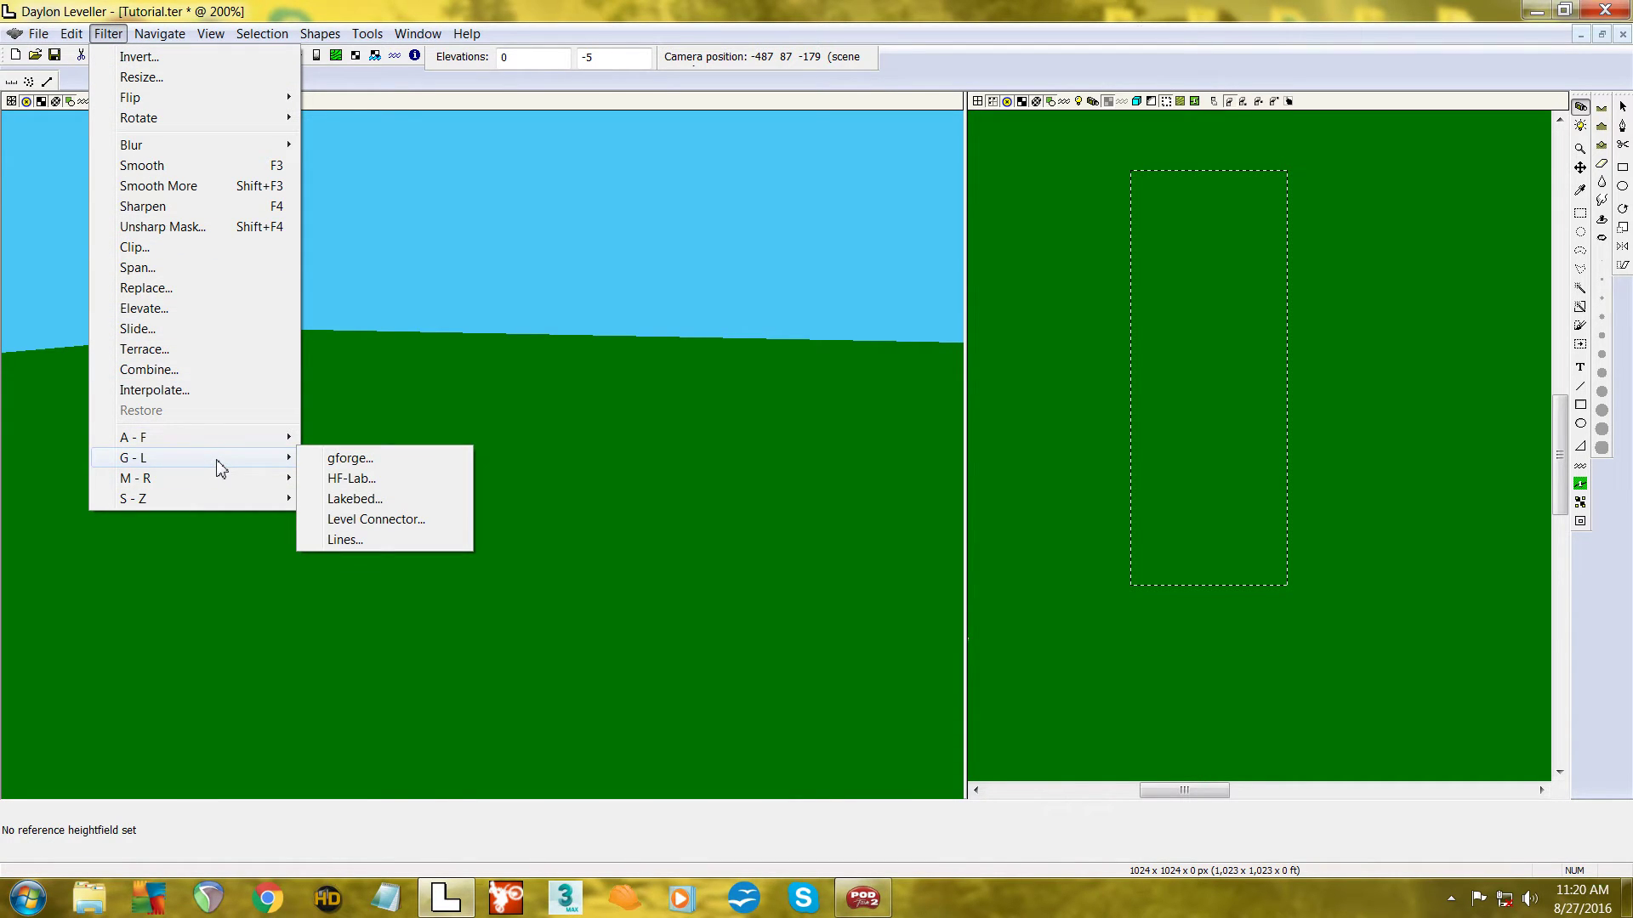
pyautogui.click(361, 539)
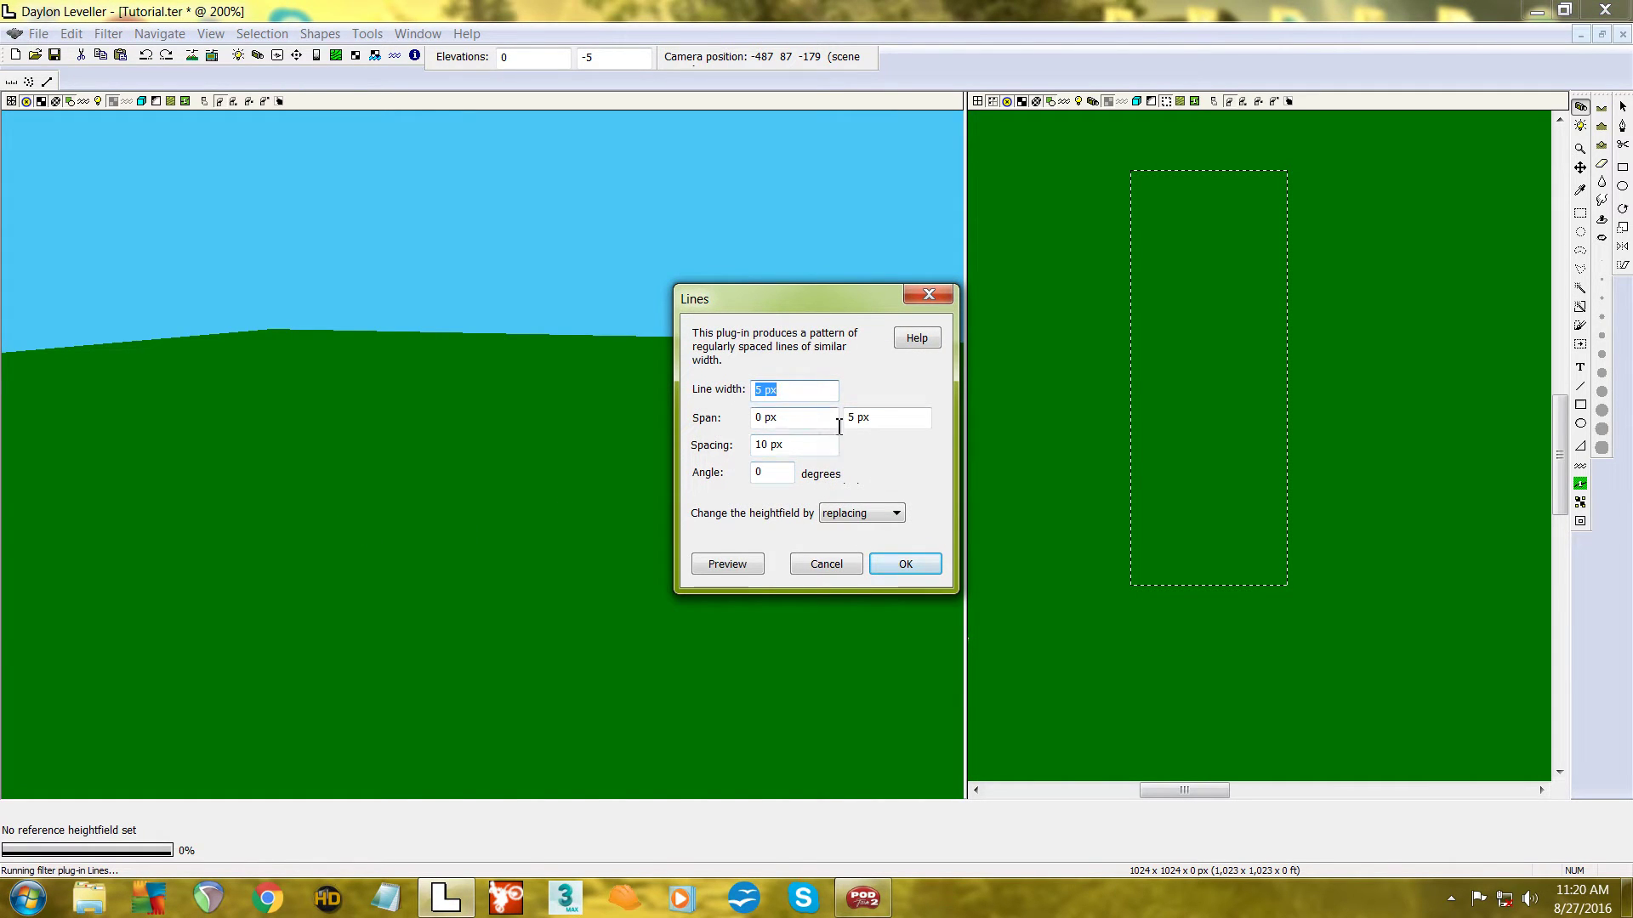
pyautogui.click(764, 393)
pyautogui.moveTo(769, 448); pyautogui.dragTo(759, 451)
pyautogui.moveTo(857, 423); pyautogui.dragTo(844, 424)
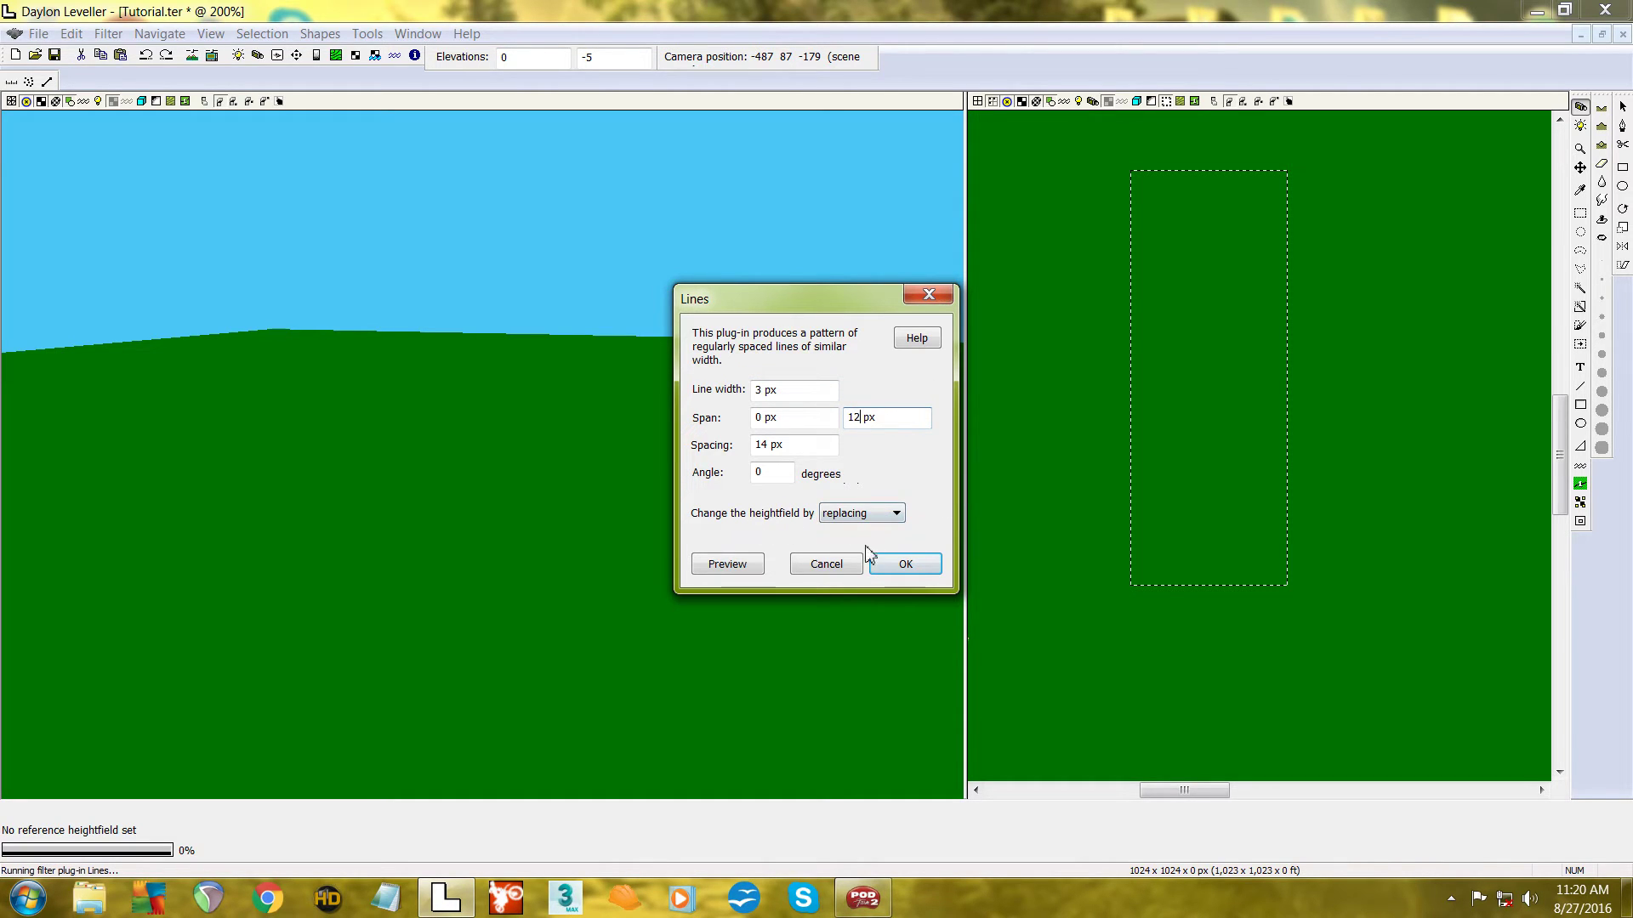
pyautogui.click(753, 565)
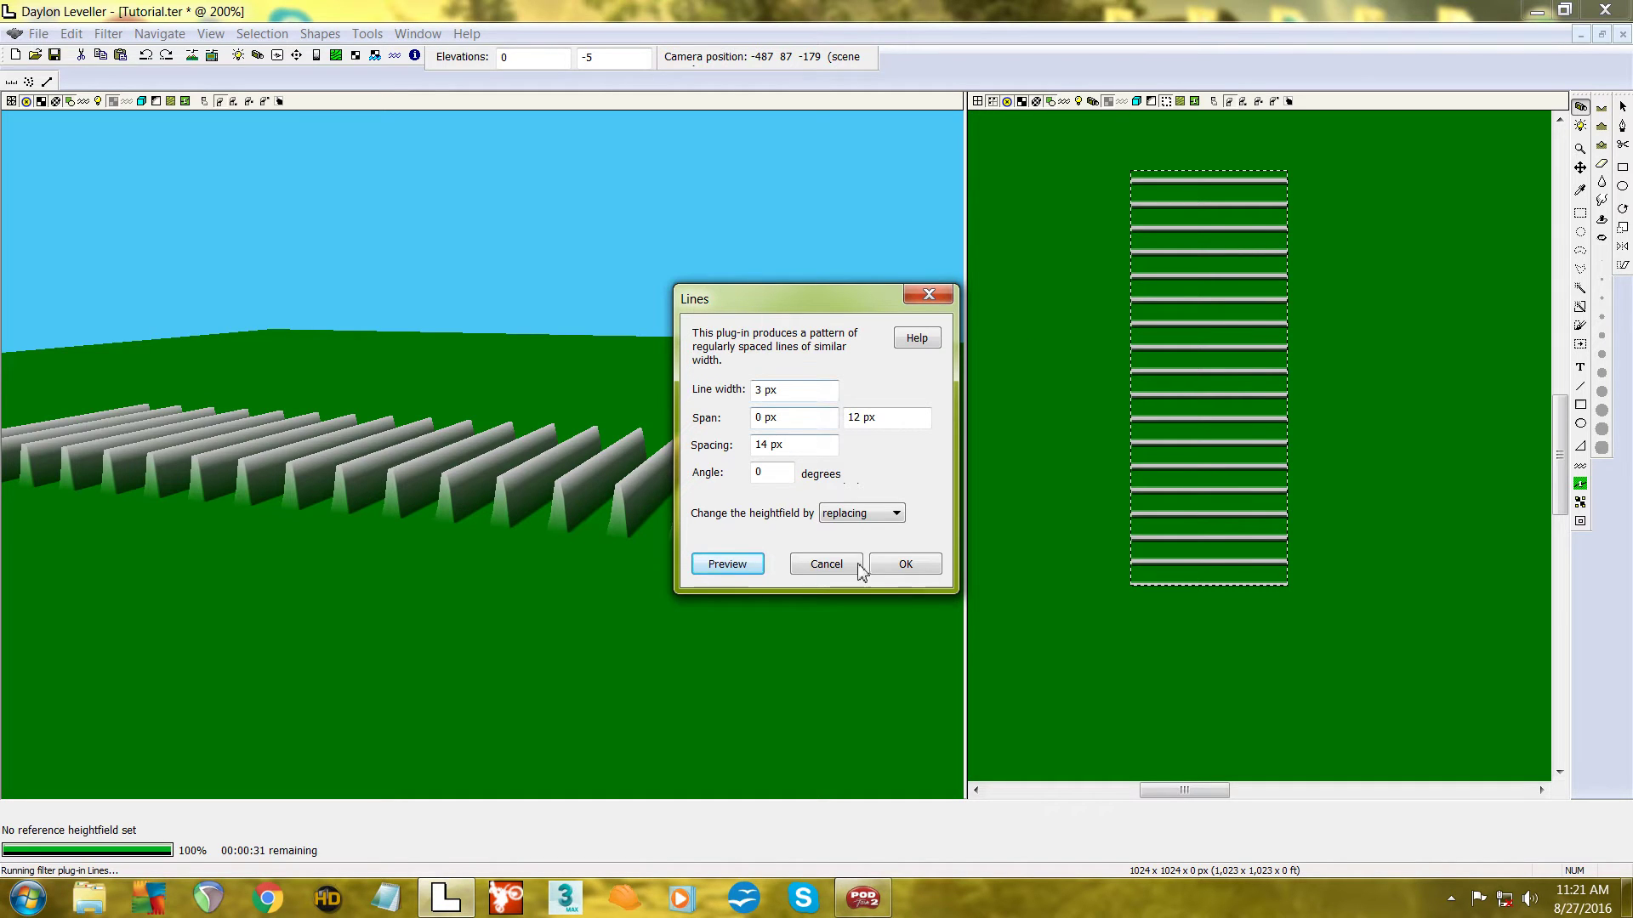
pyautogui.click(905, 565)
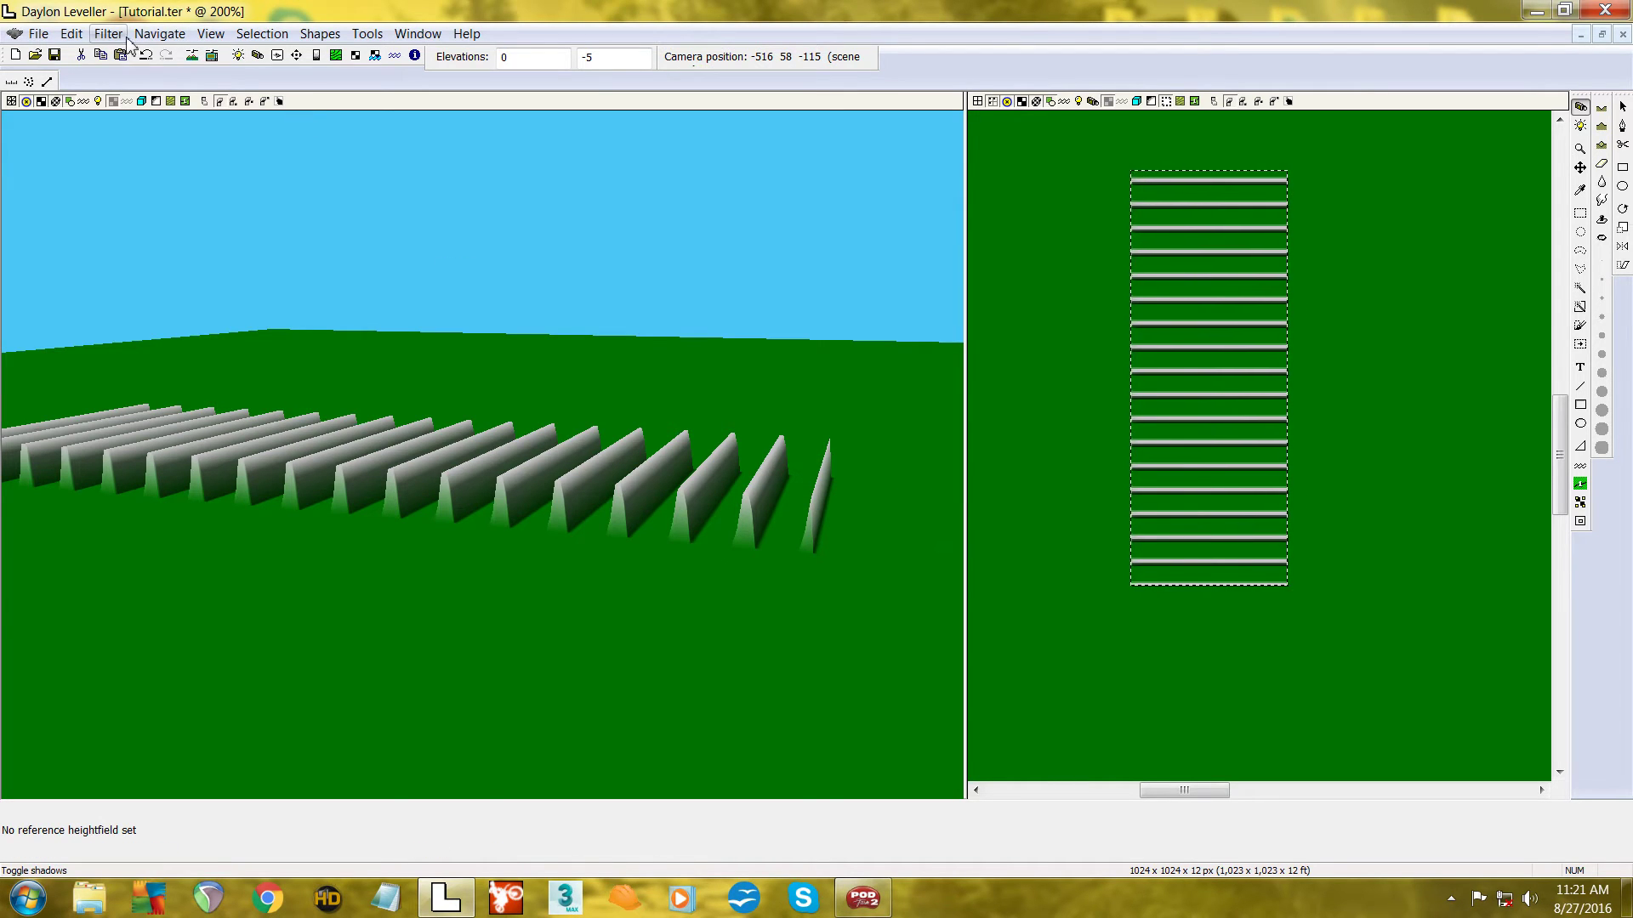
# - Apply Filter > Smooth to round the sharp ridges into ruts about 4 ft high, then view them closer
pyautogui.click(81, 37)
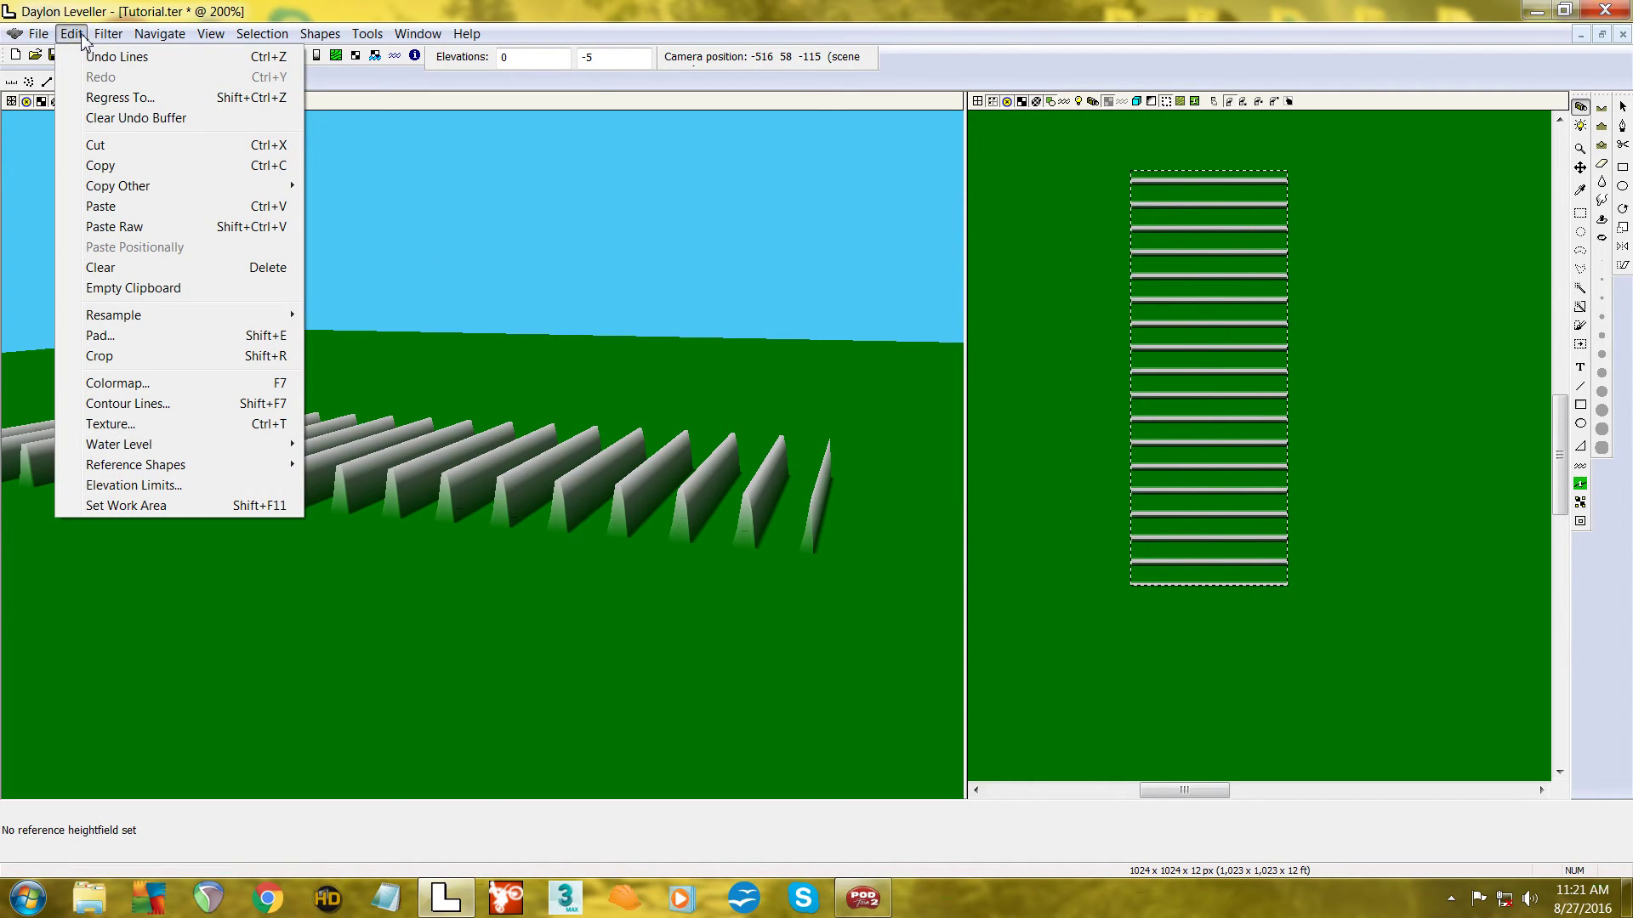
pyautogui.moveTo(94, 40)
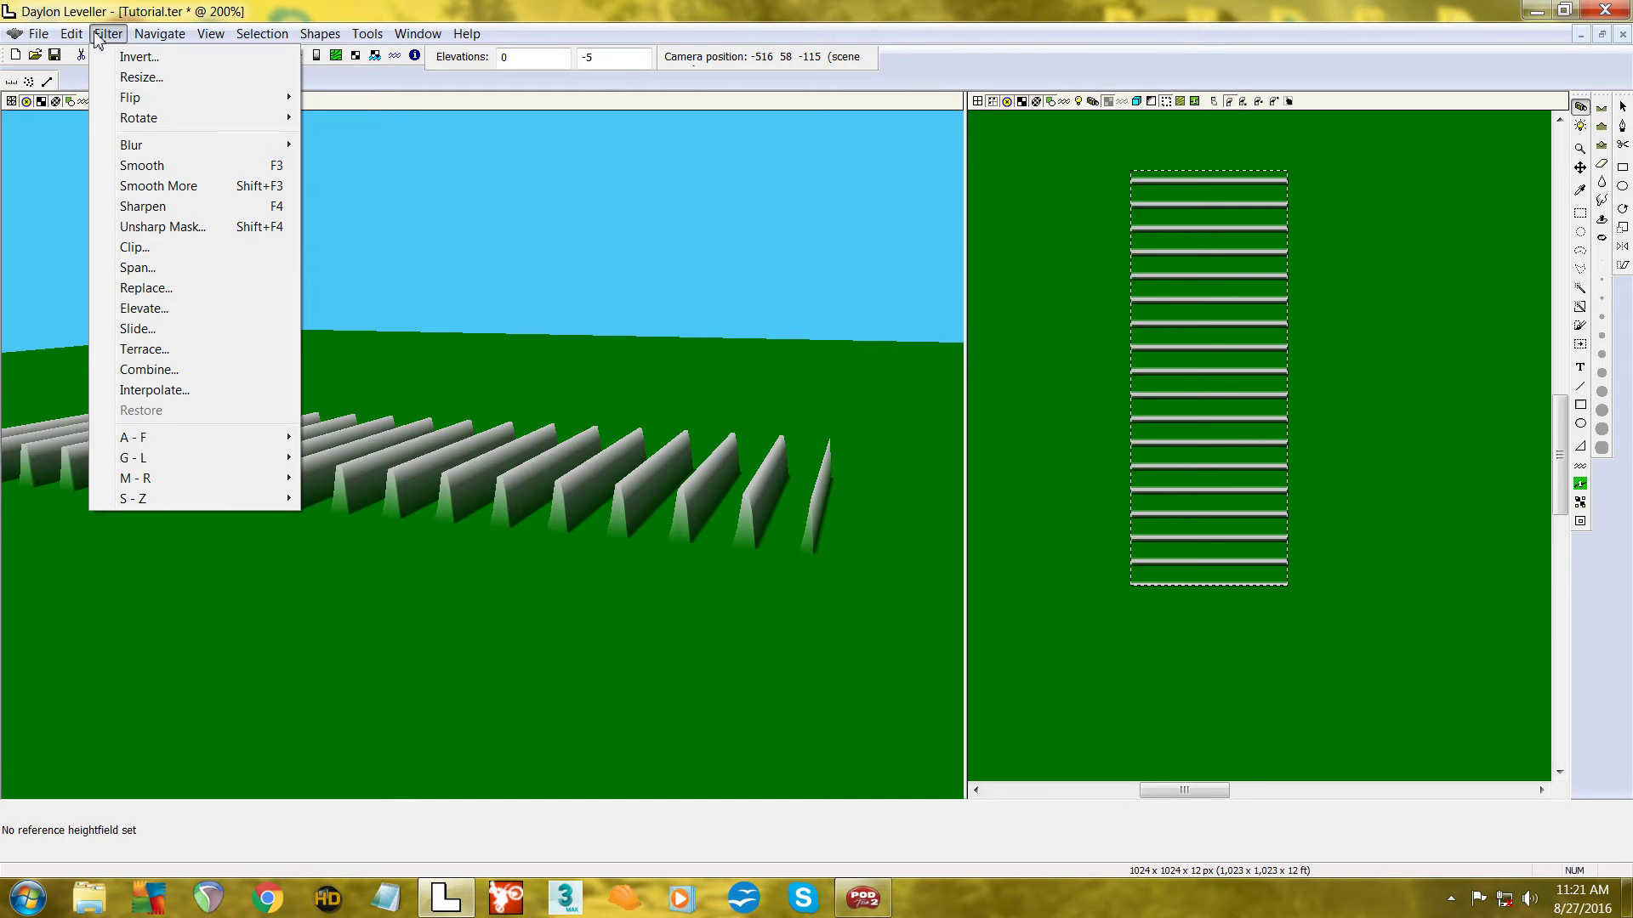
pyautogui.moveTo(191, 151)
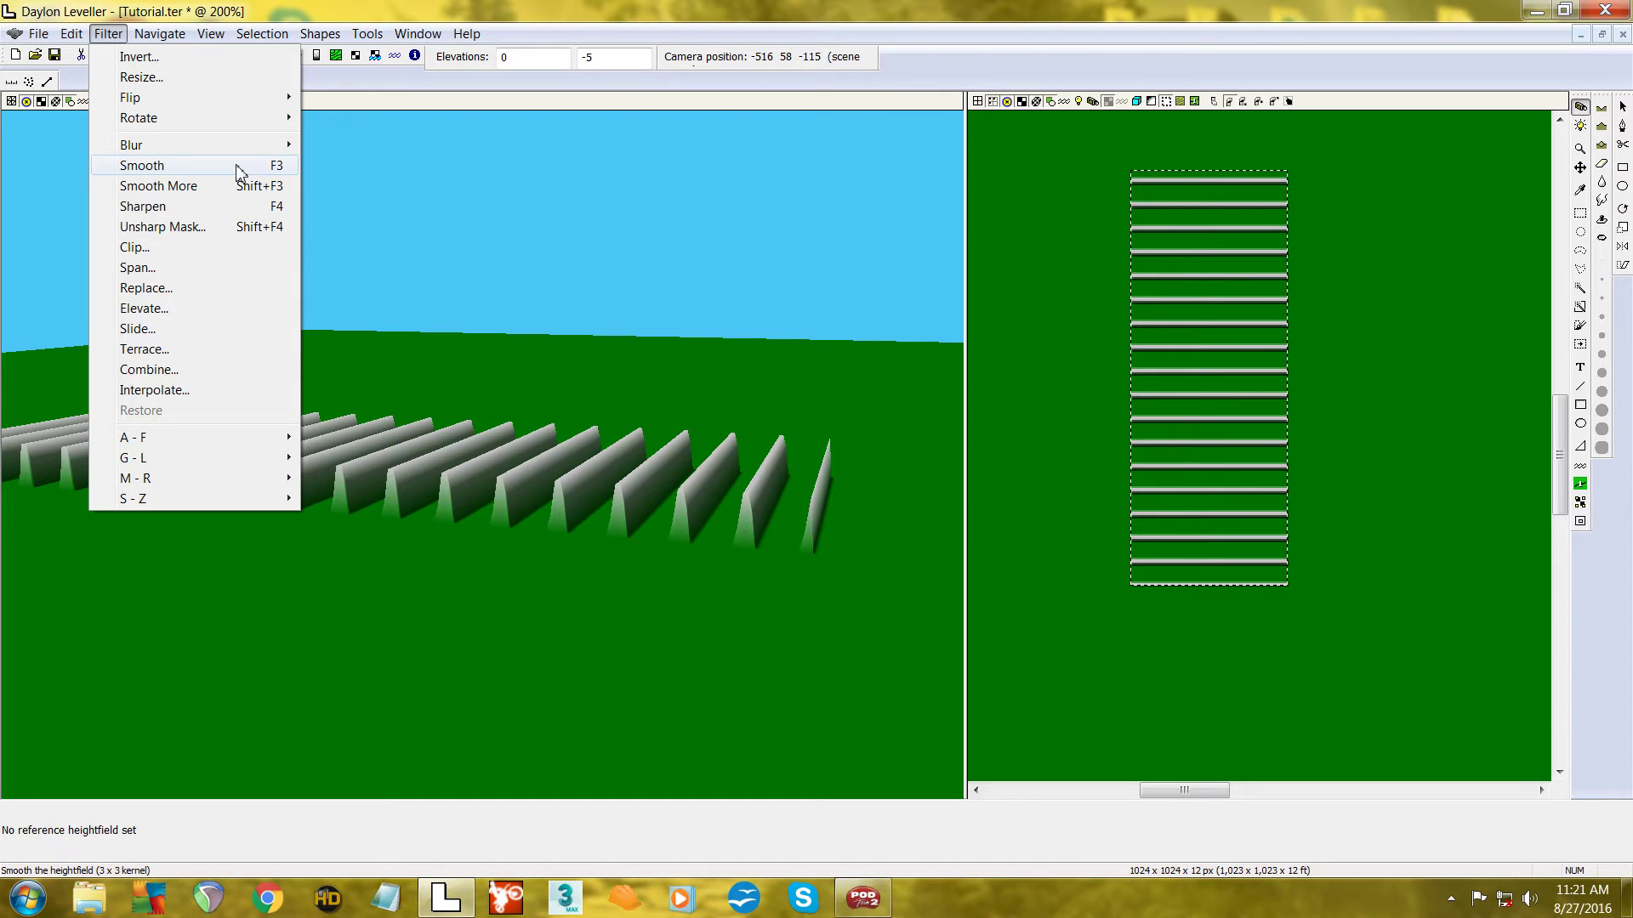
pyautogui.click(656, 15)
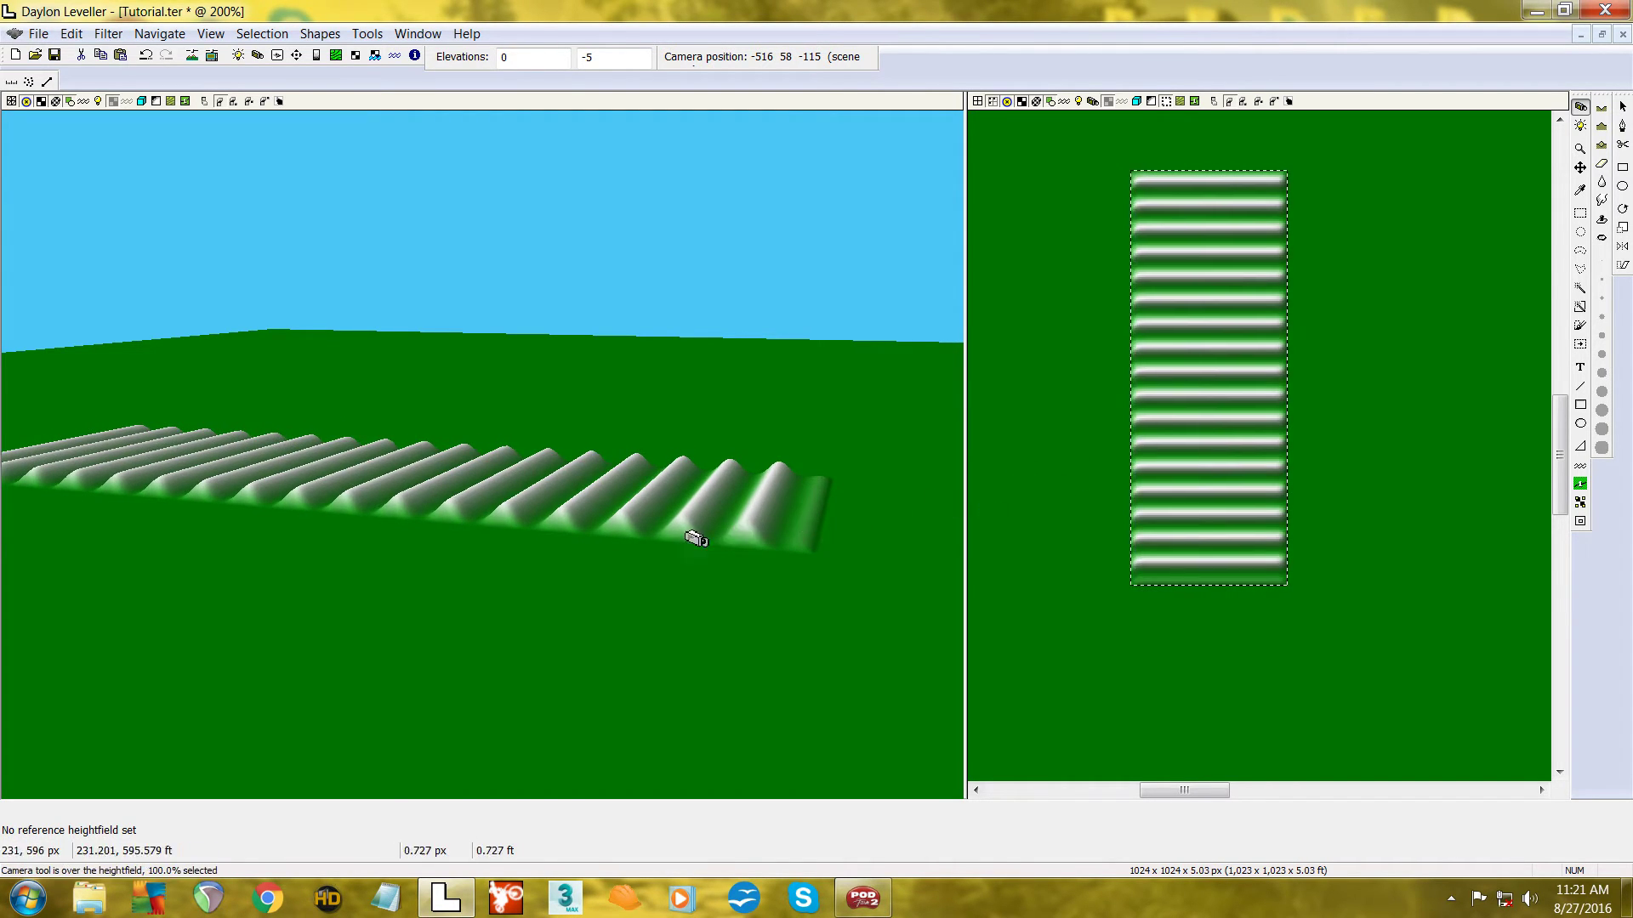
pyautogui.moveTo(692, 531); pyautogui.dragTo(722, 463)
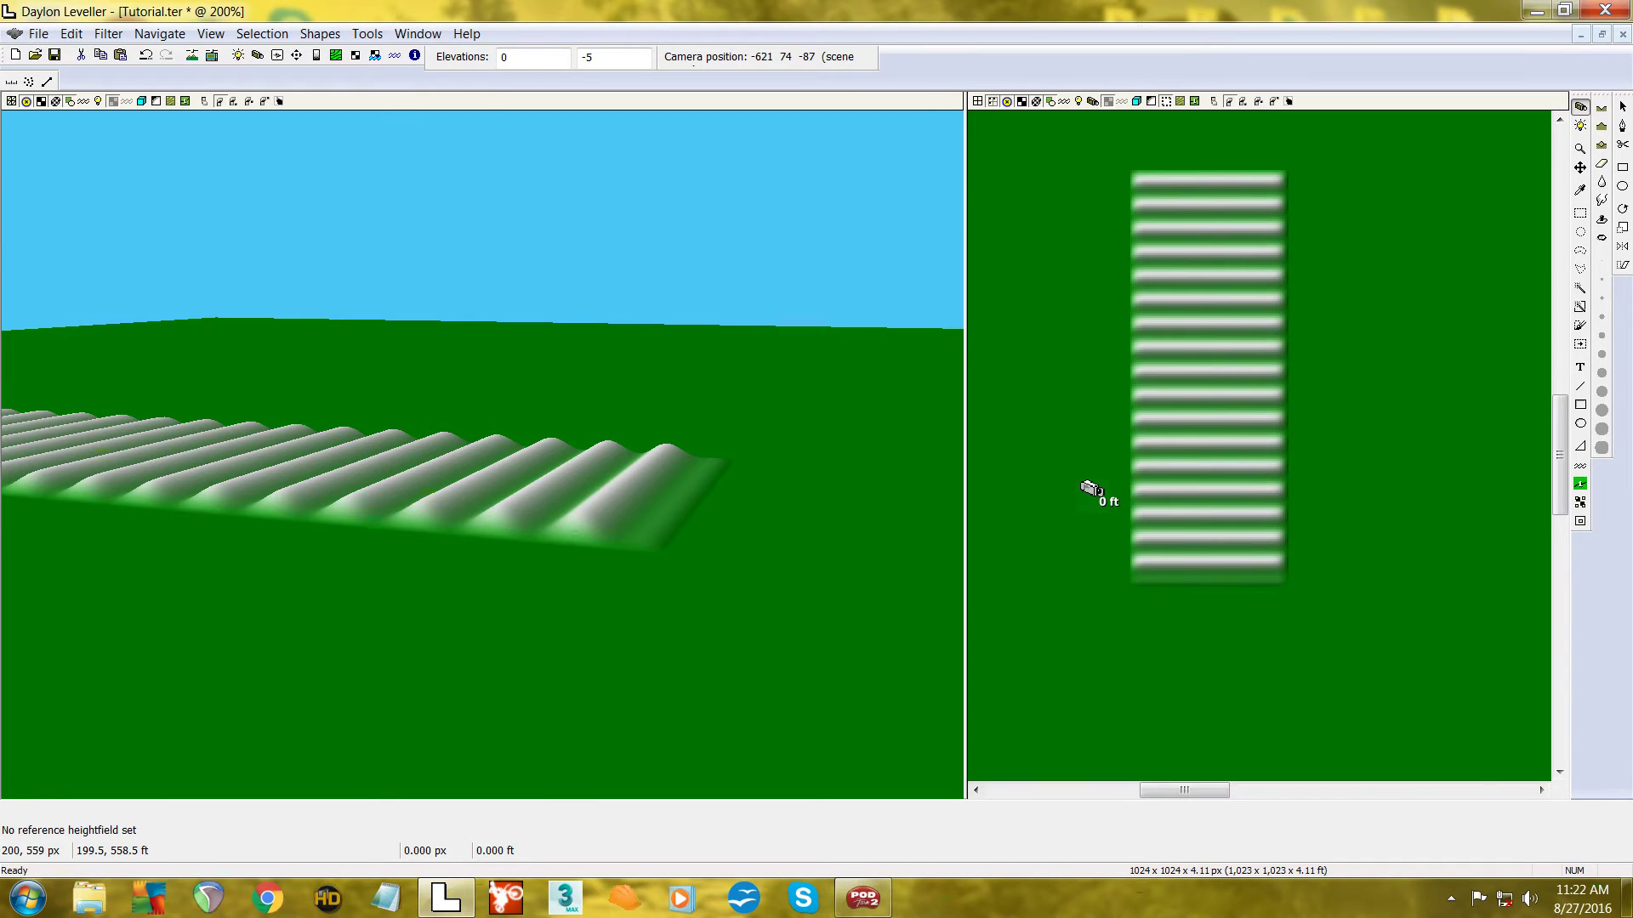
# - Select a rectangular area at the strip's lower end, extending below the last ridge
pyautogui.click(1586, 214)
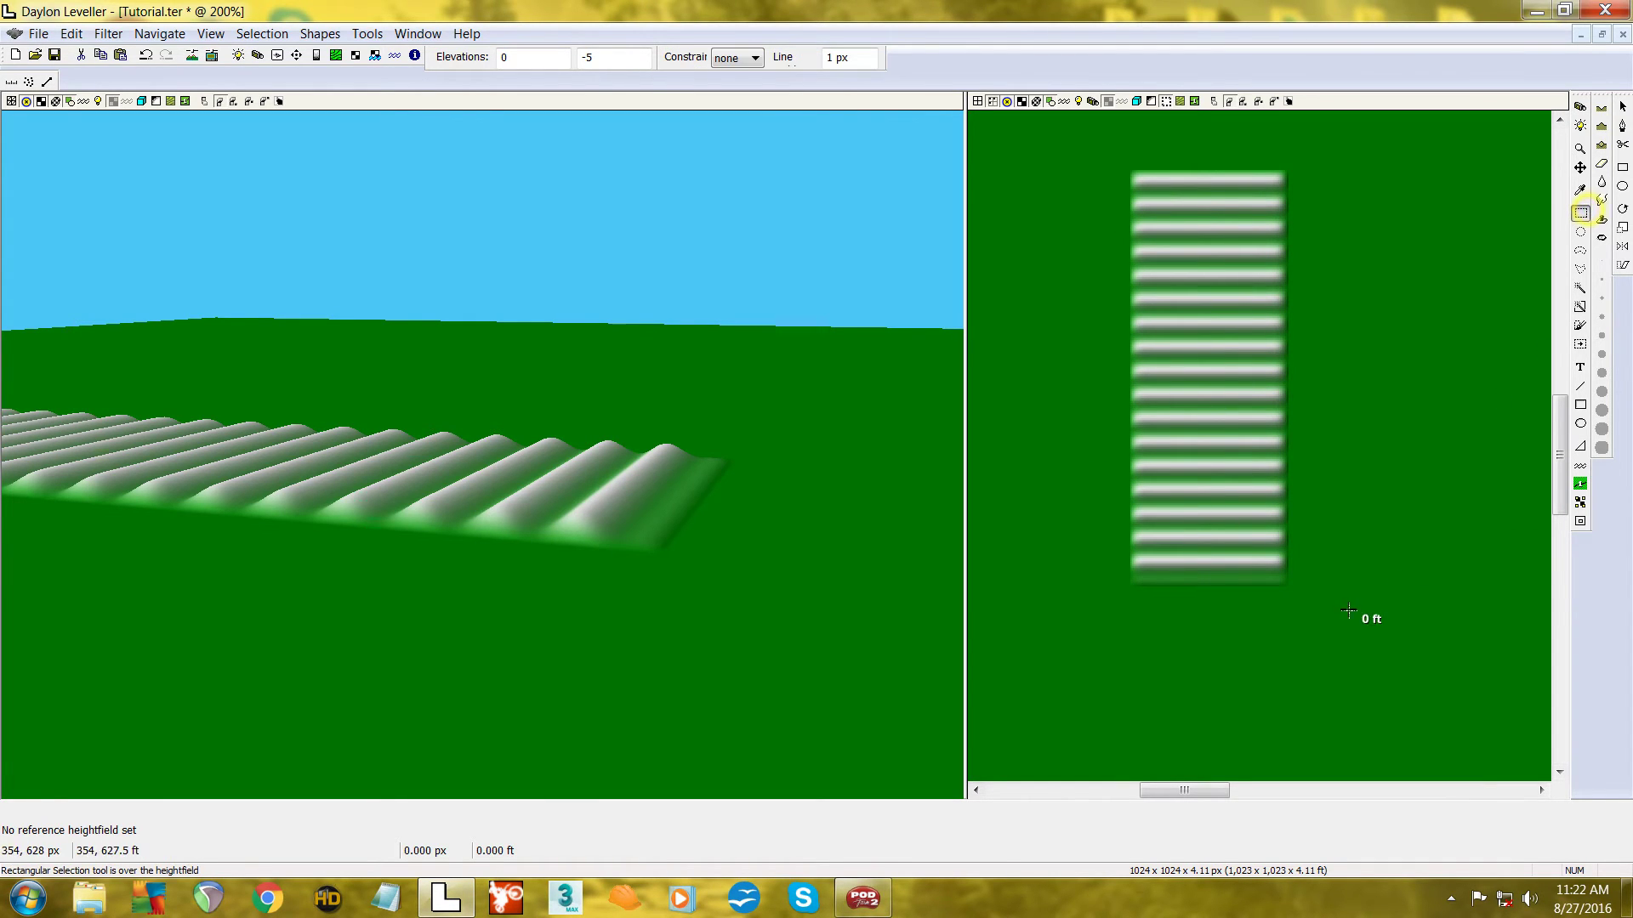
pyautogui.scroll(3, 1247, 620)
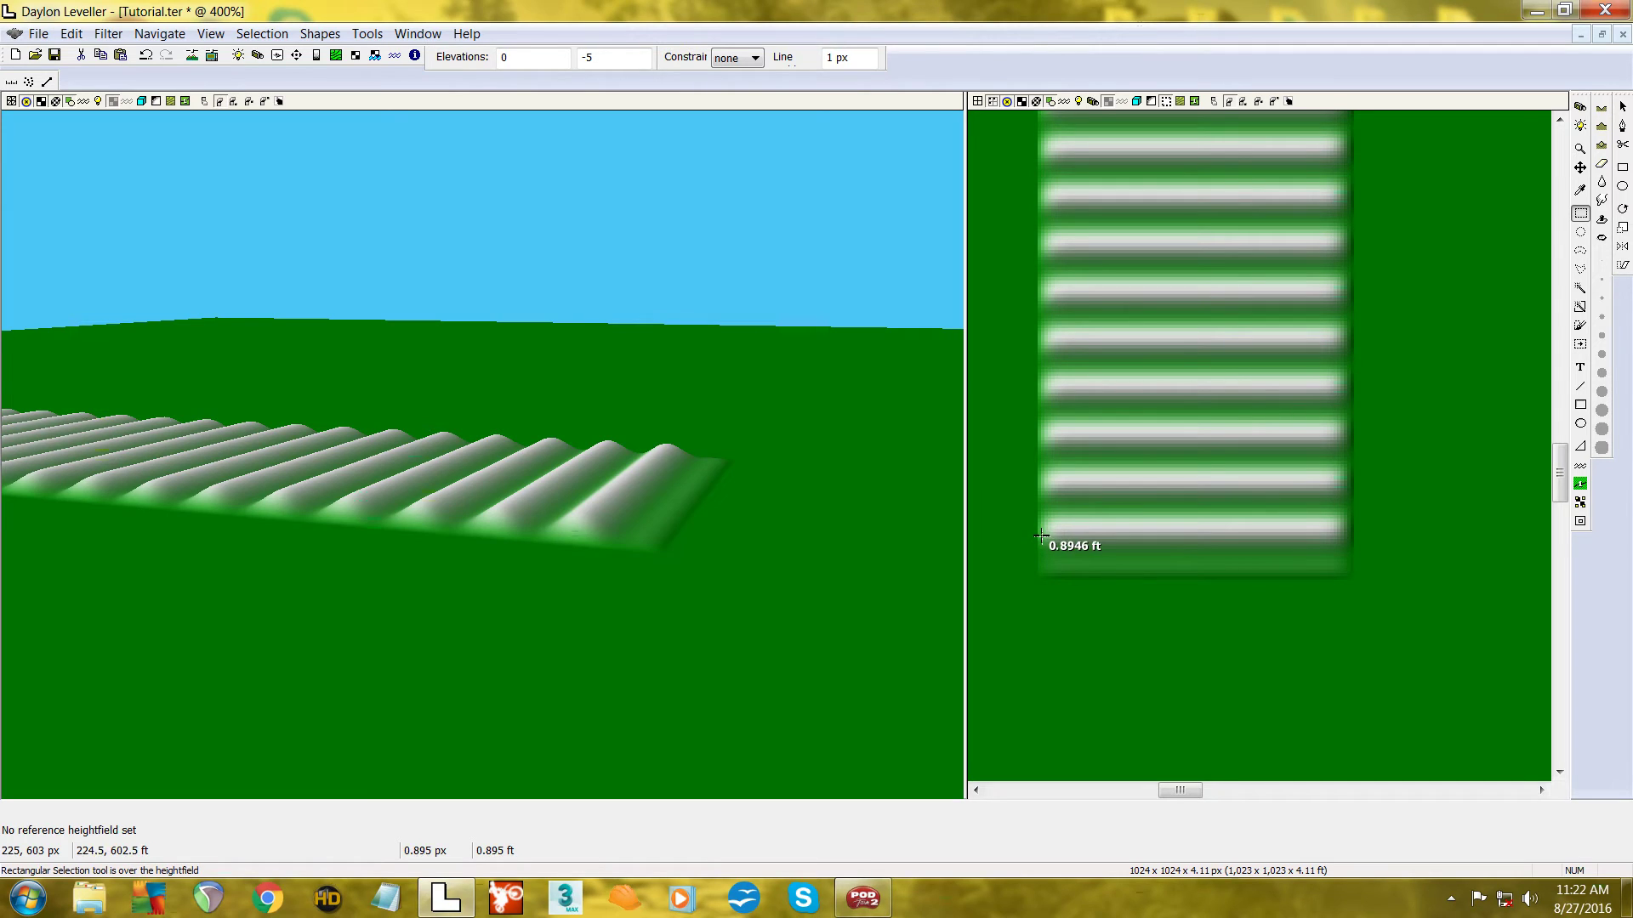
pyautogui.moveTo(1040, 538); pyautogui.dragTo(1302, 593)
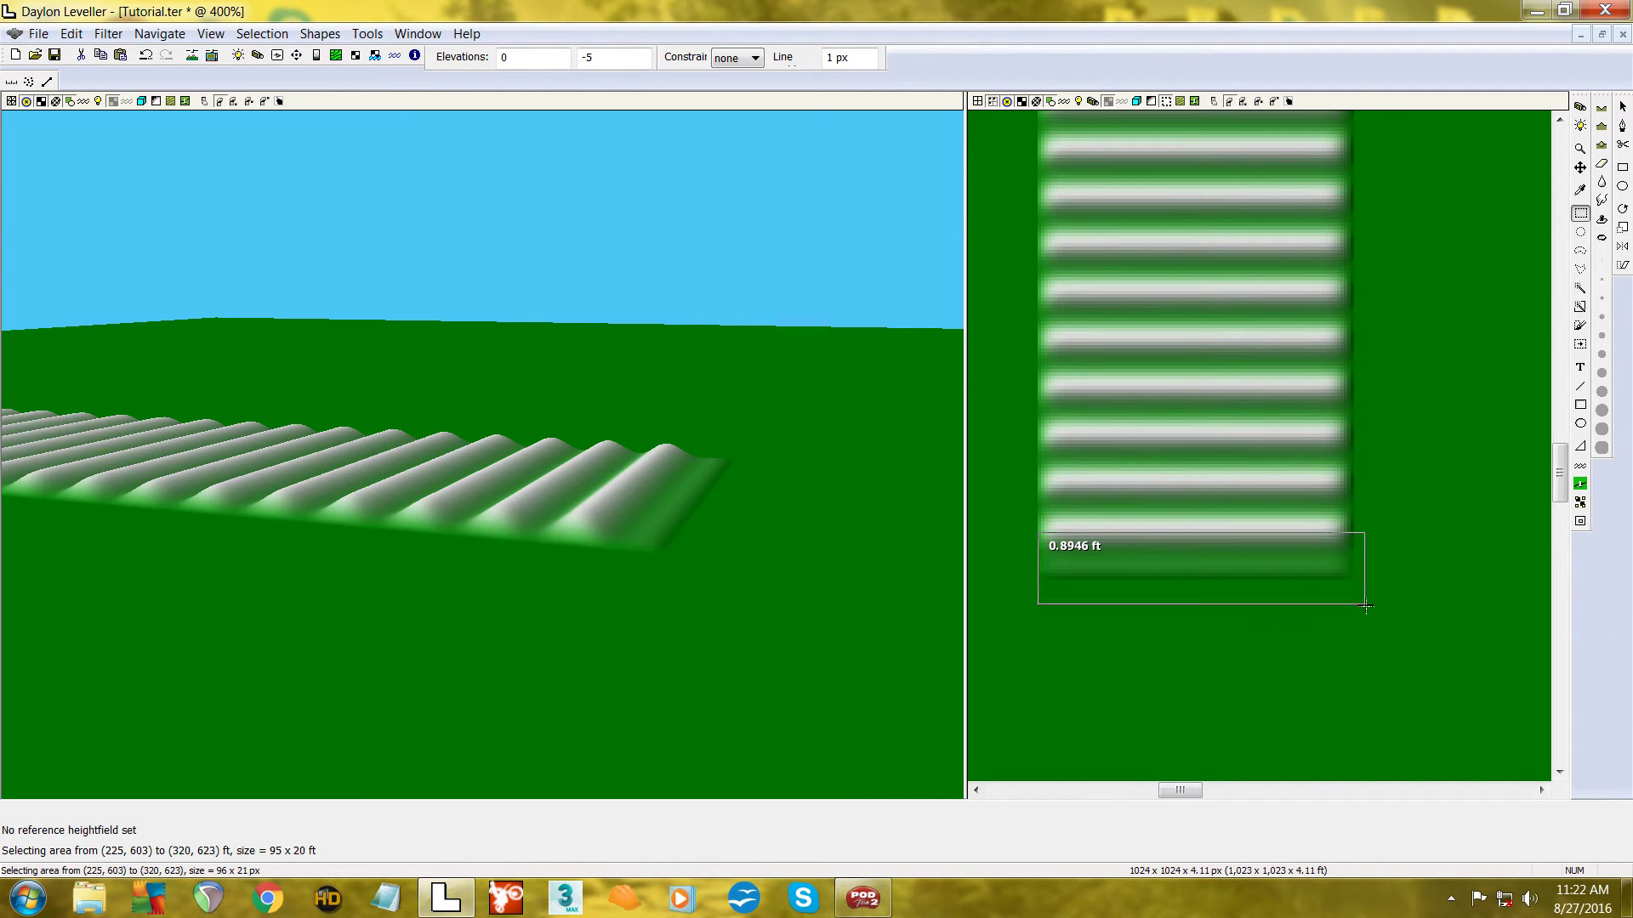
pyautogui.moveTo(1355, 646); pyautogui.dragTo(1354, 664)
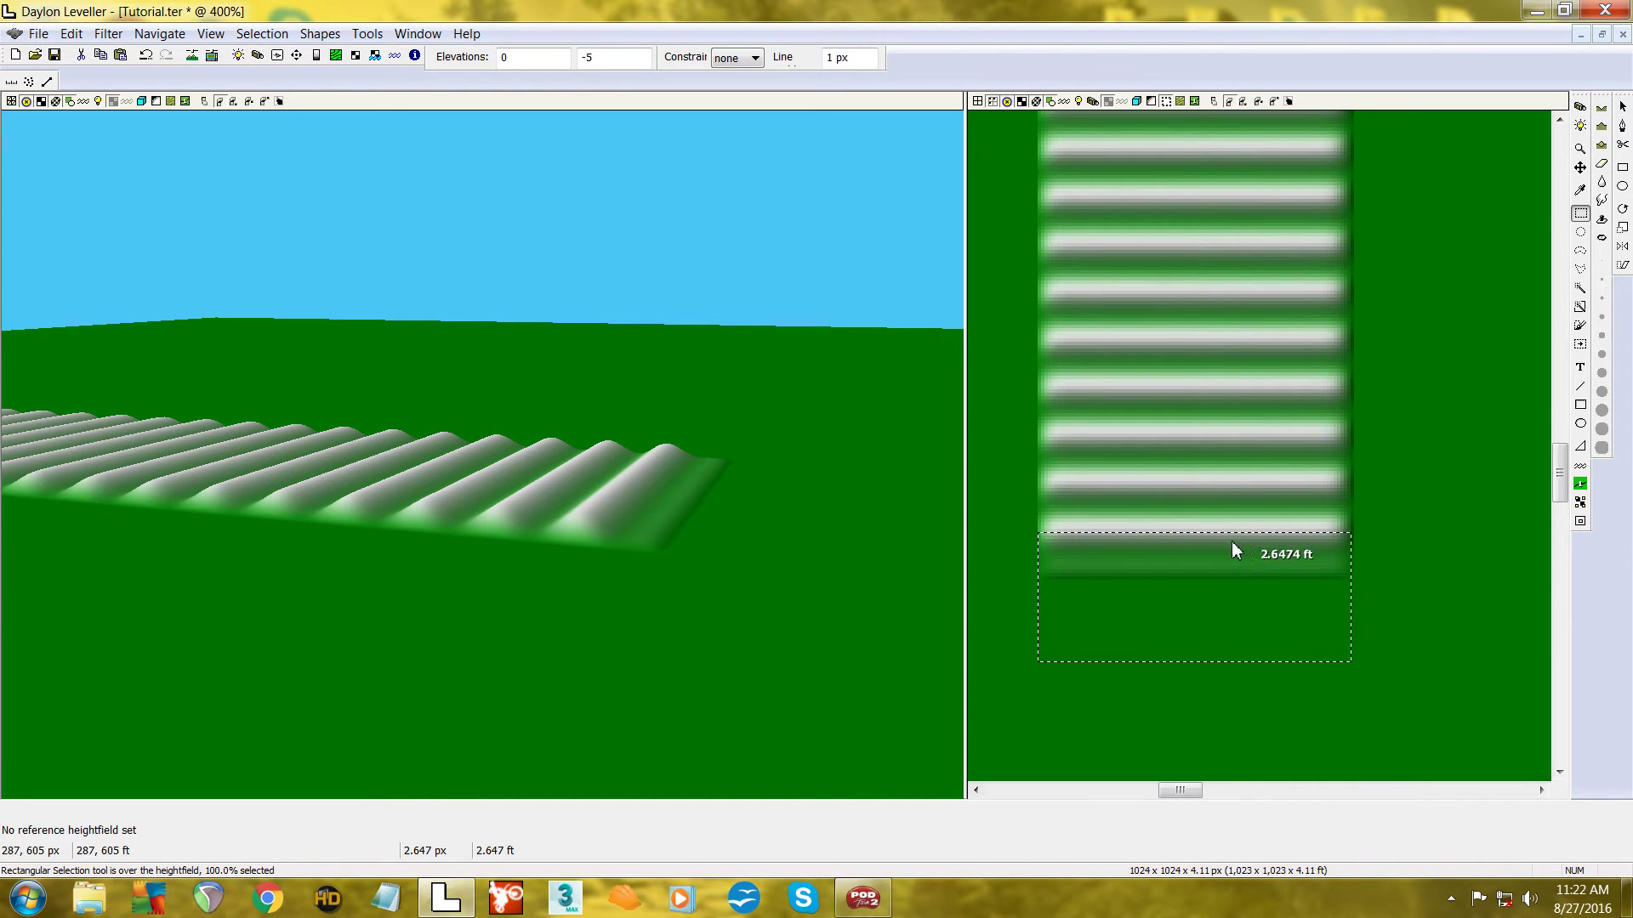
# - Set the Ramp tool to Replace and change its end elevation from -5 to 3.8
pyautogui.click(1580, 450)
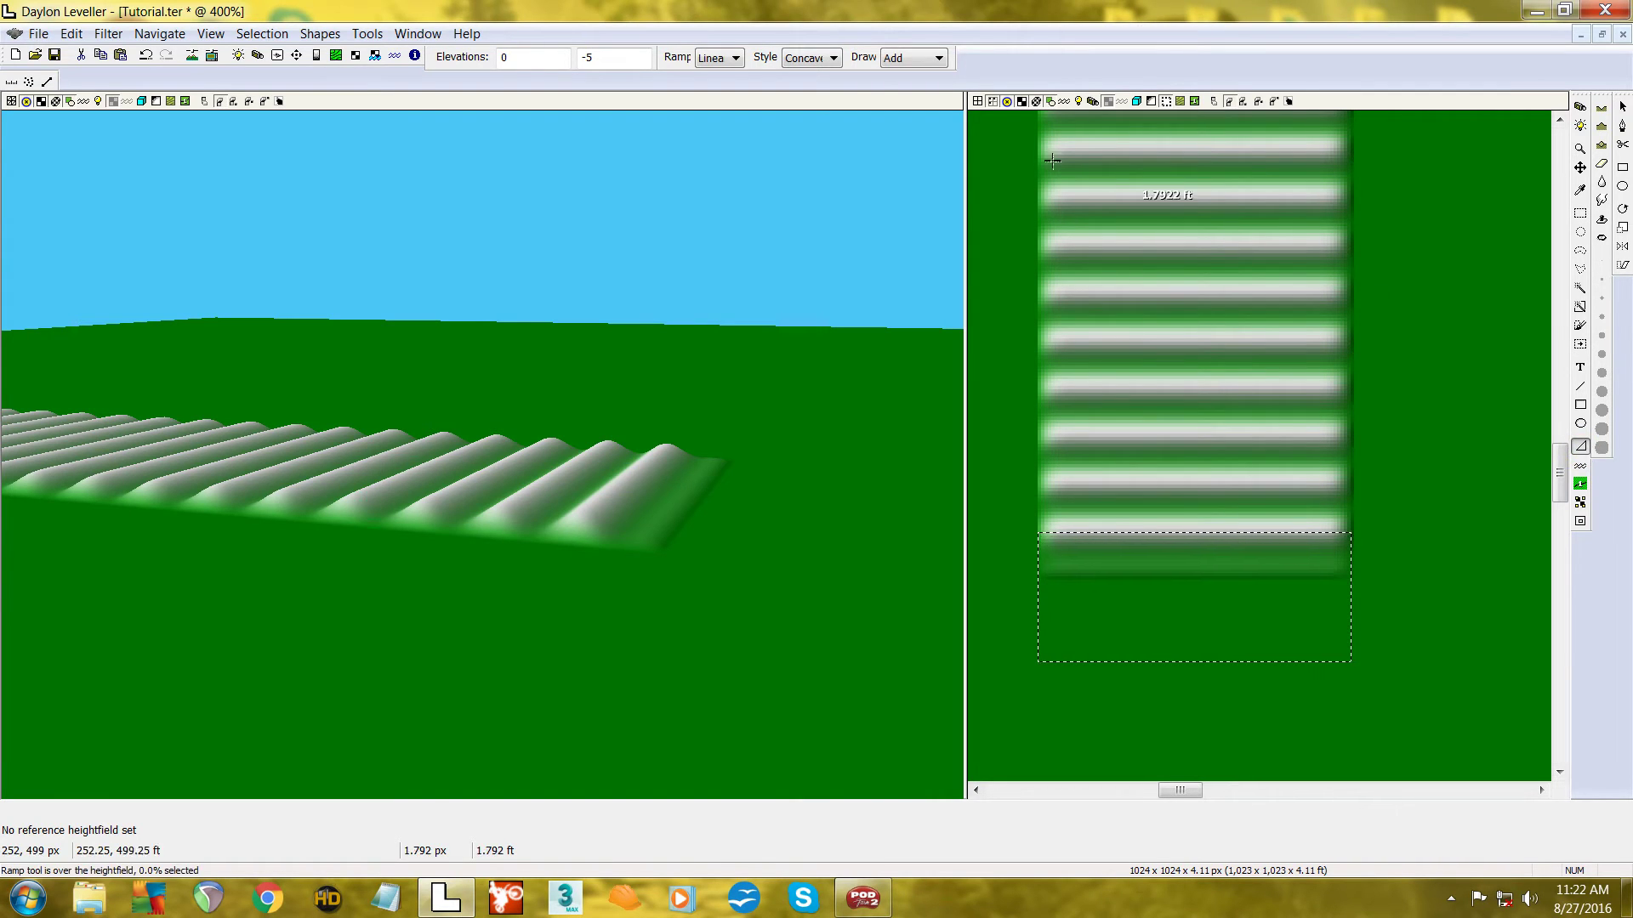
pyautogui.click(938, 57)
pyautogui.click(931, 89)
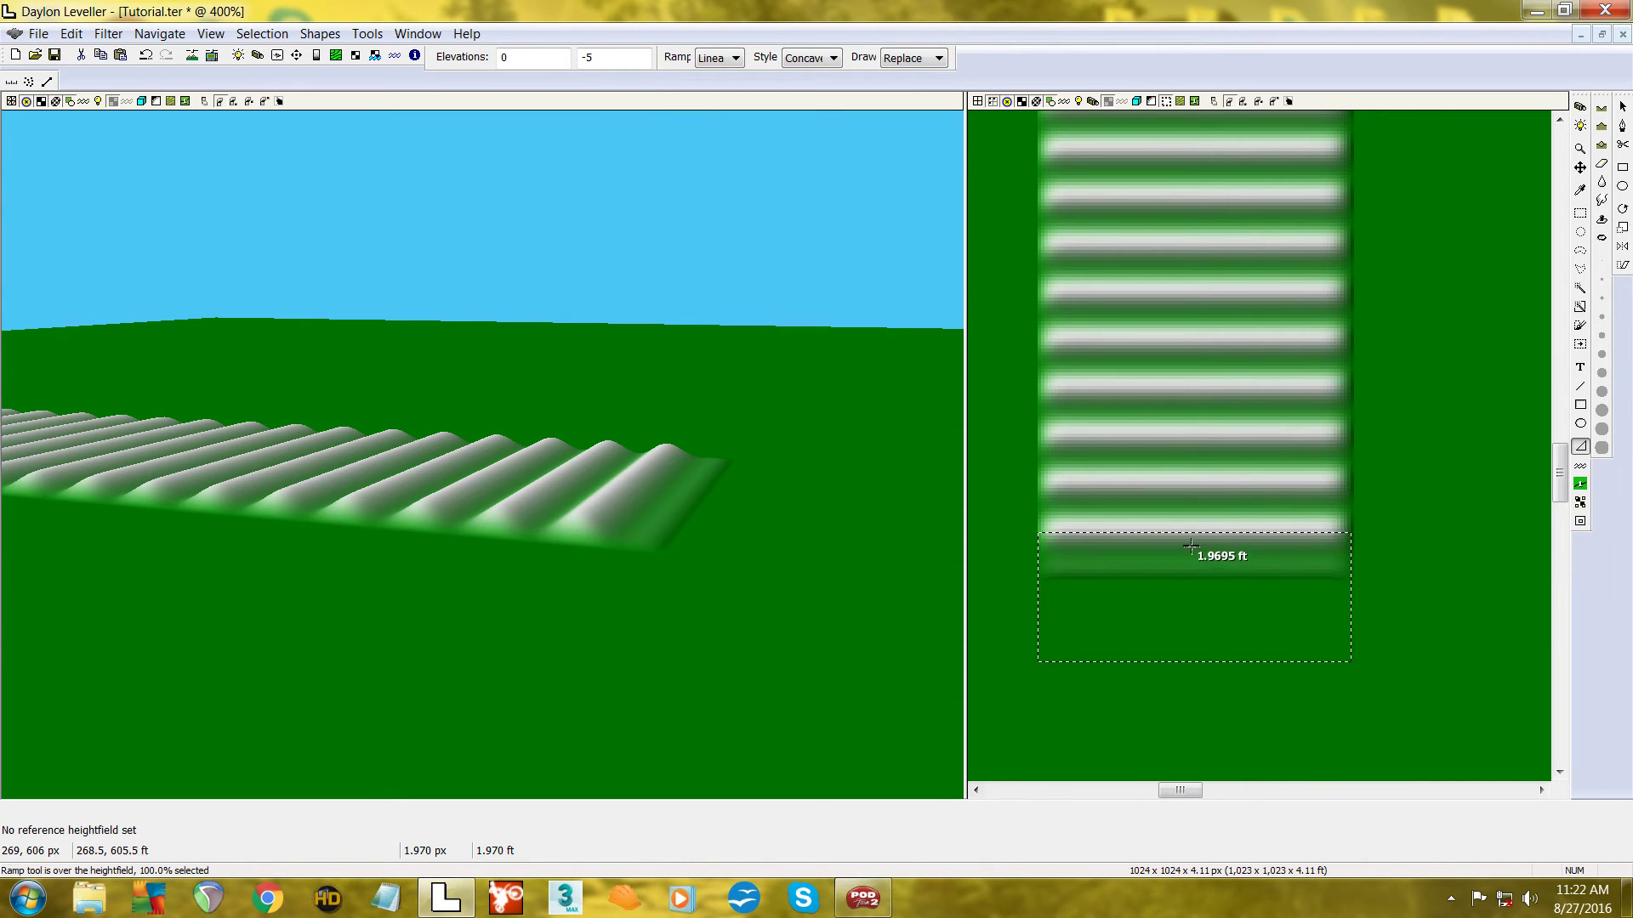
pyautogui.scroll(3, 1191, 548)
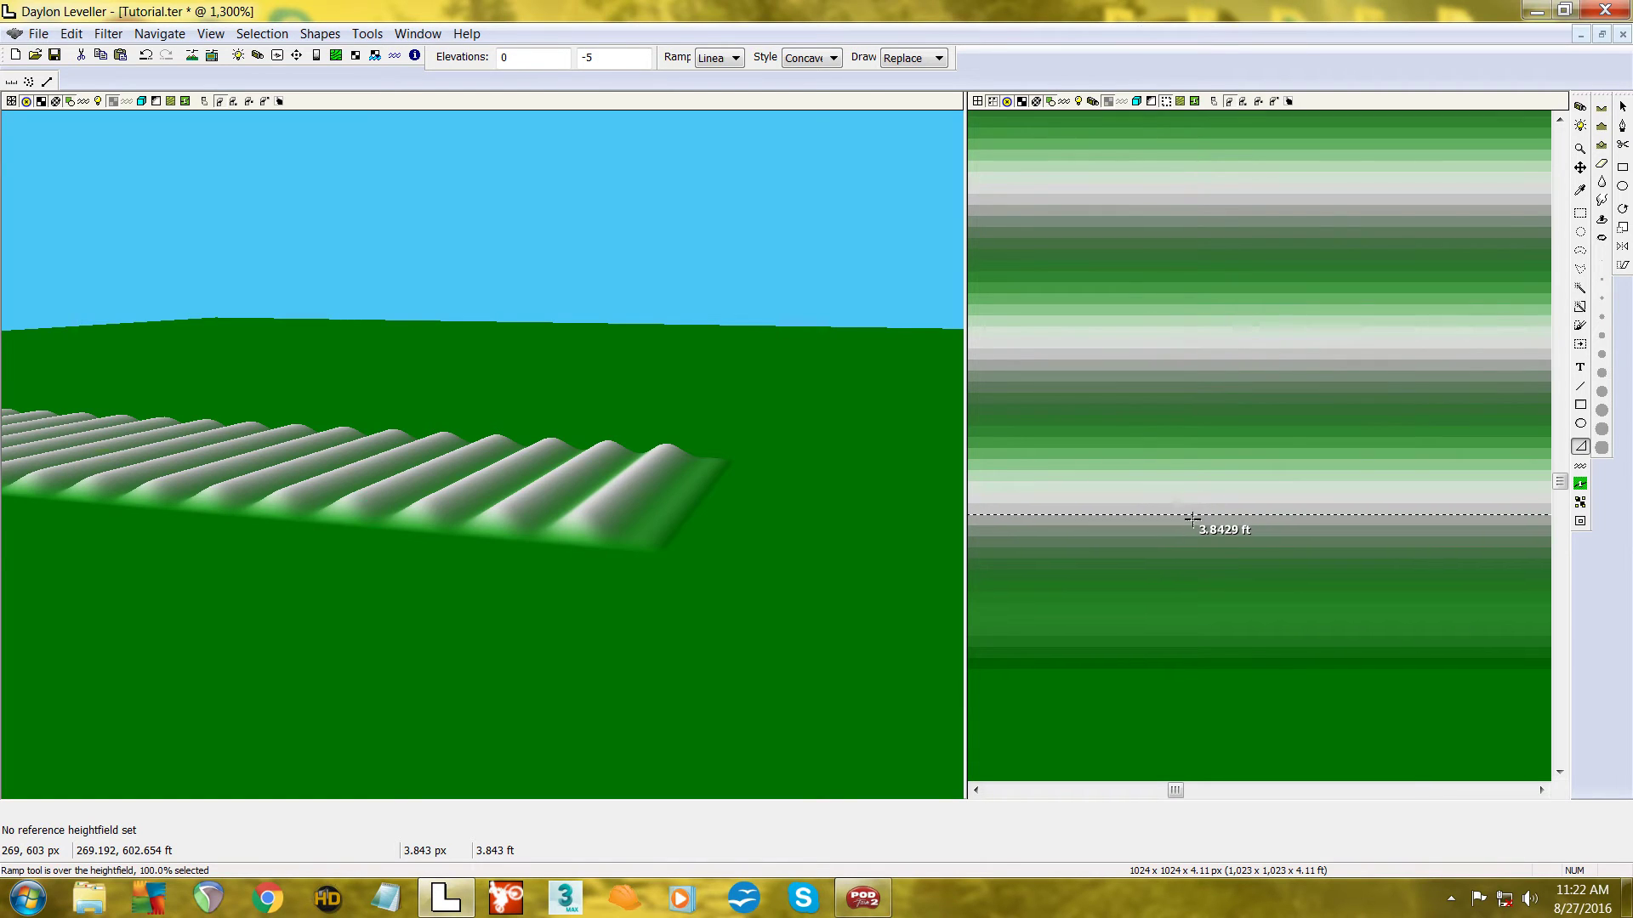
pyautogui.scroll(-3, 1193, 519)
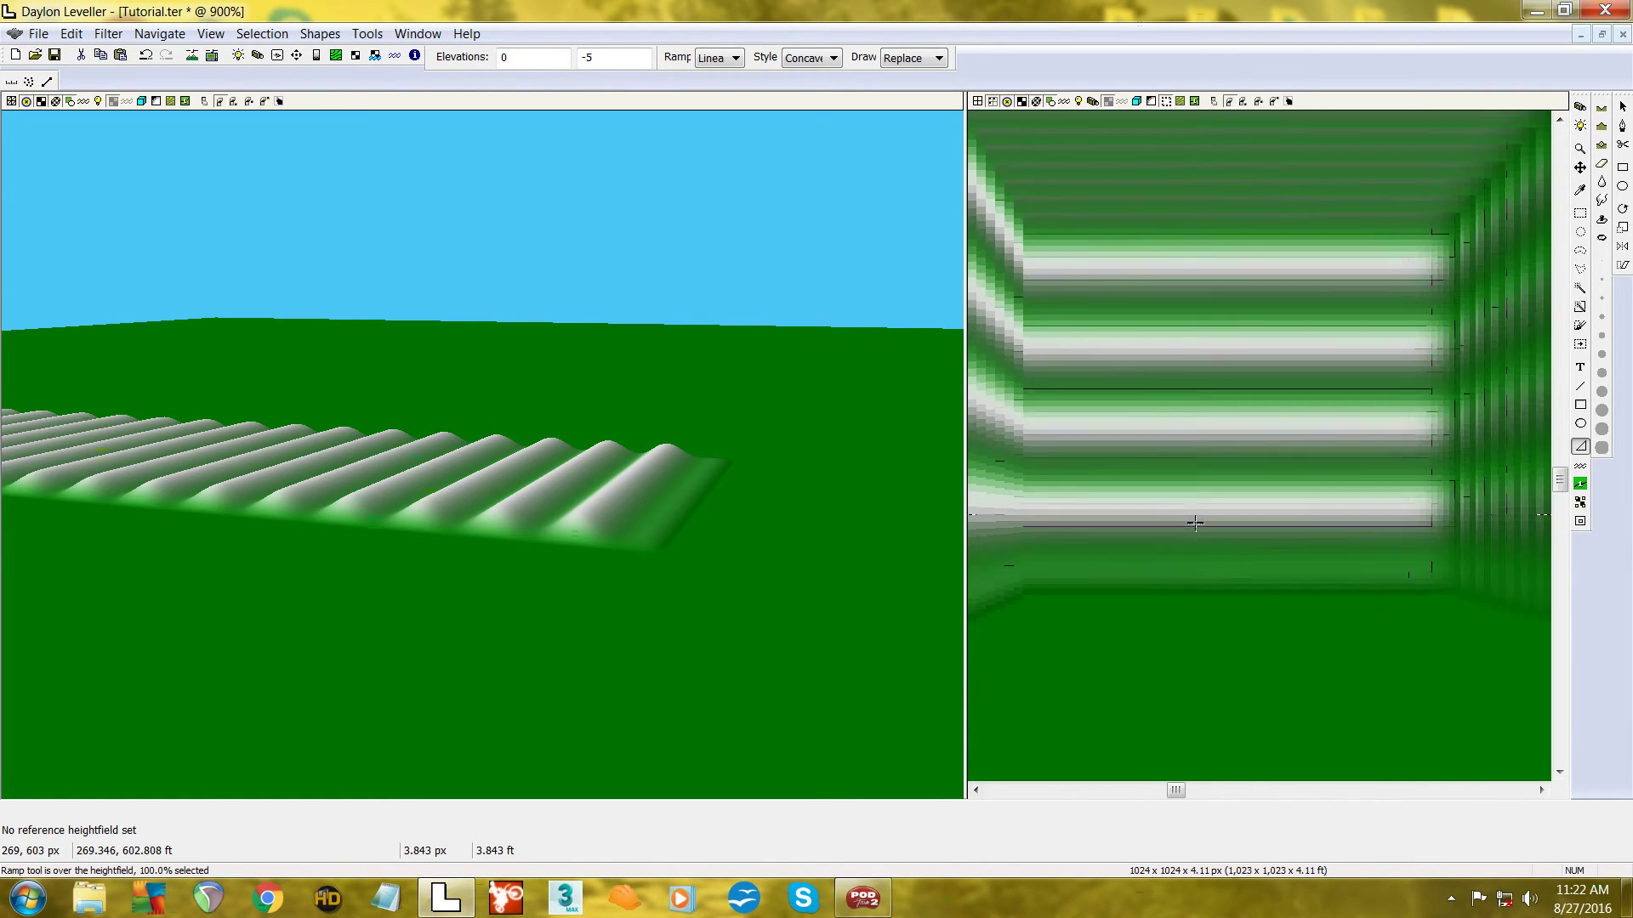
pyautogui.doubleClick(599, 57)
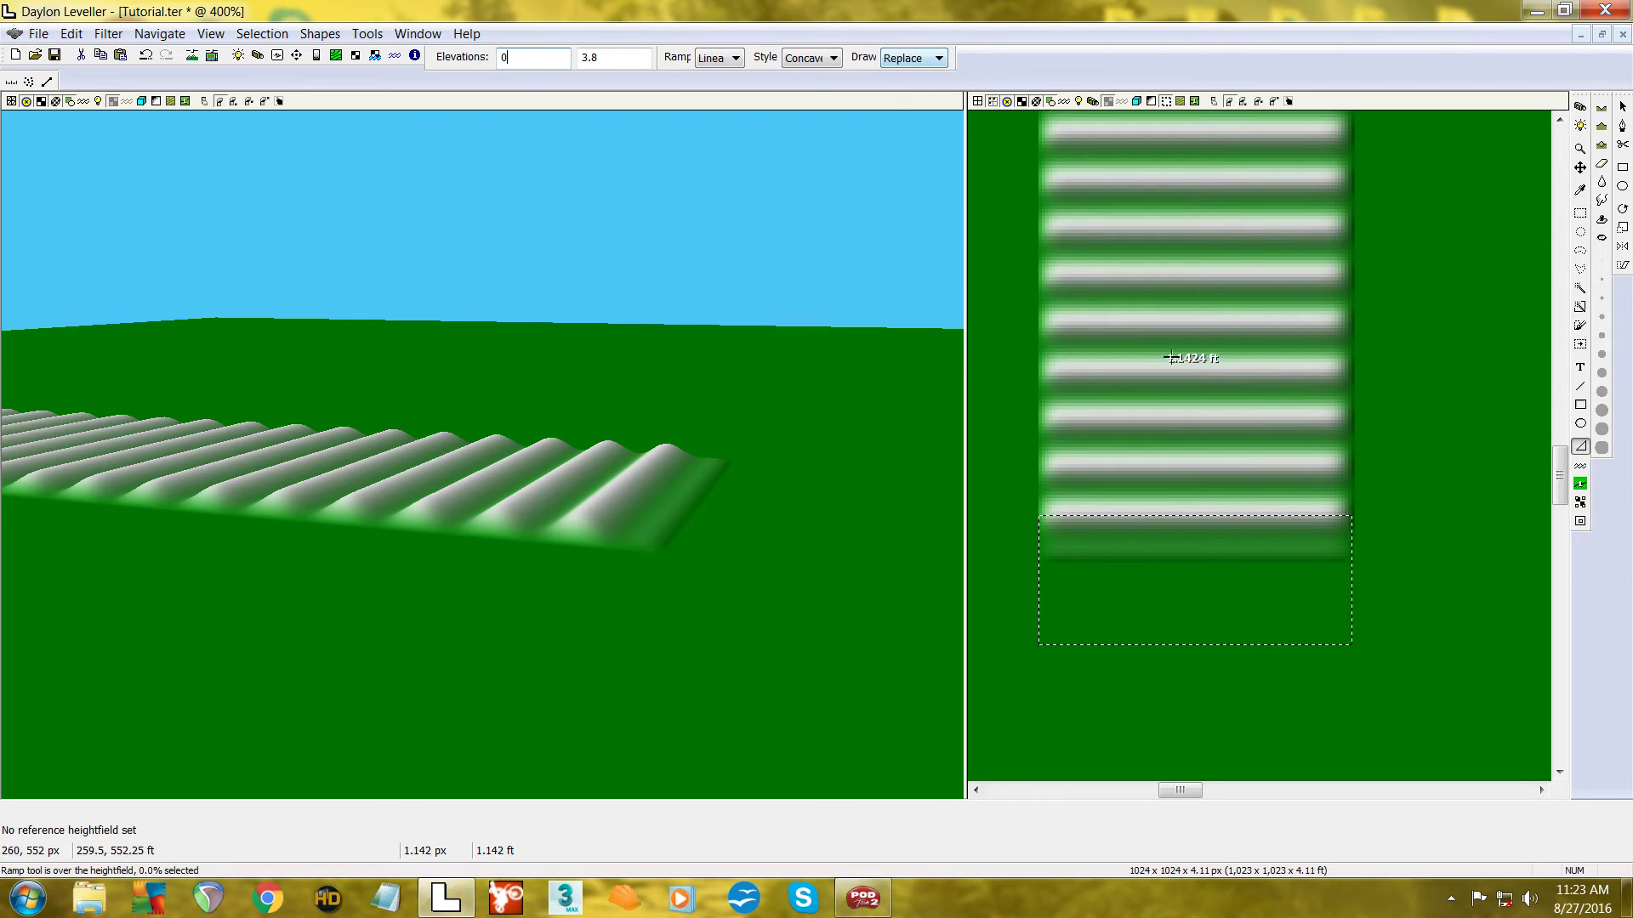
# - Set the ramp style to Smooth, drag a 0-to-3.8 ramp up the selected area, then deselect
pyautogui.click(832, 59)
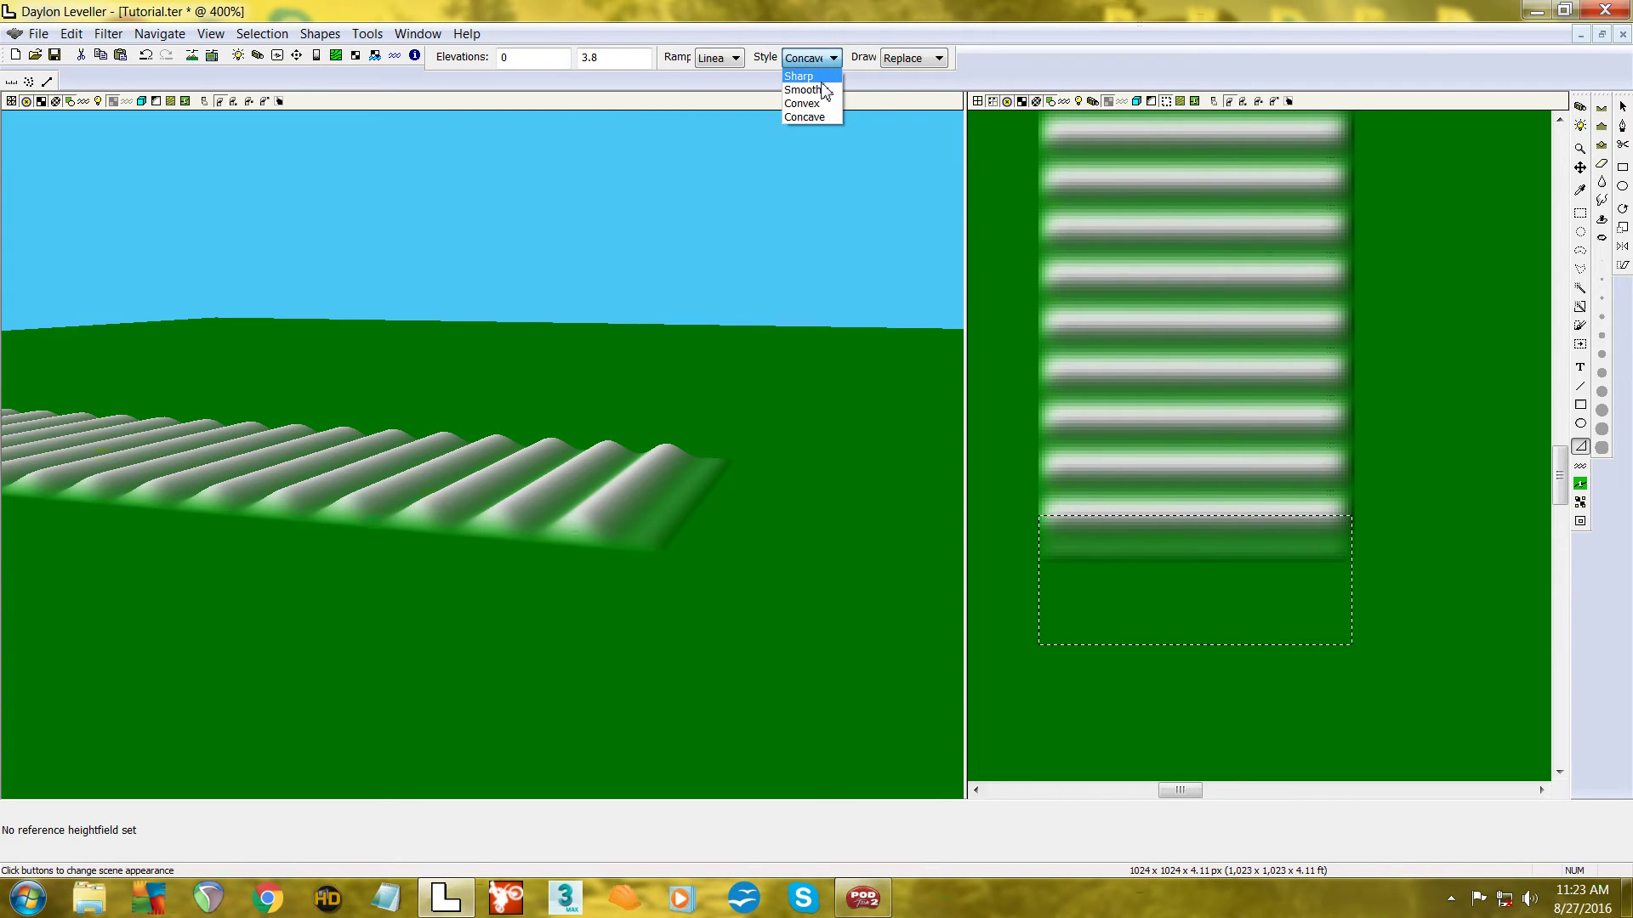
pyautogui.click(828, 94)
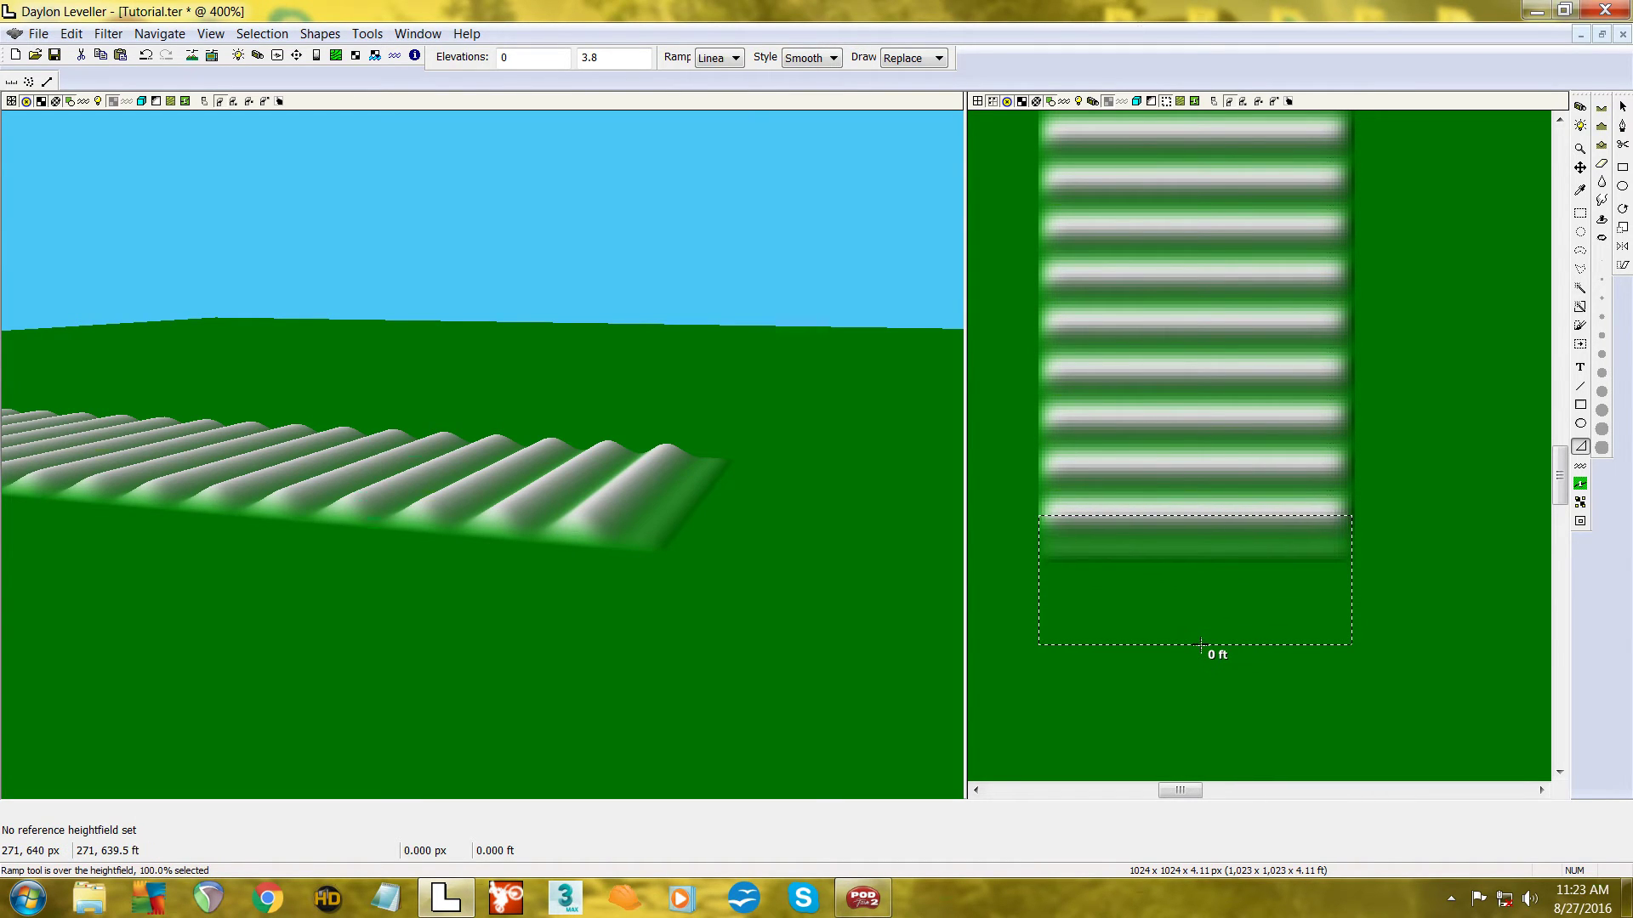
pyautogui.moveTo(1200, 647); pyautogui.dragTo(1198, 639)
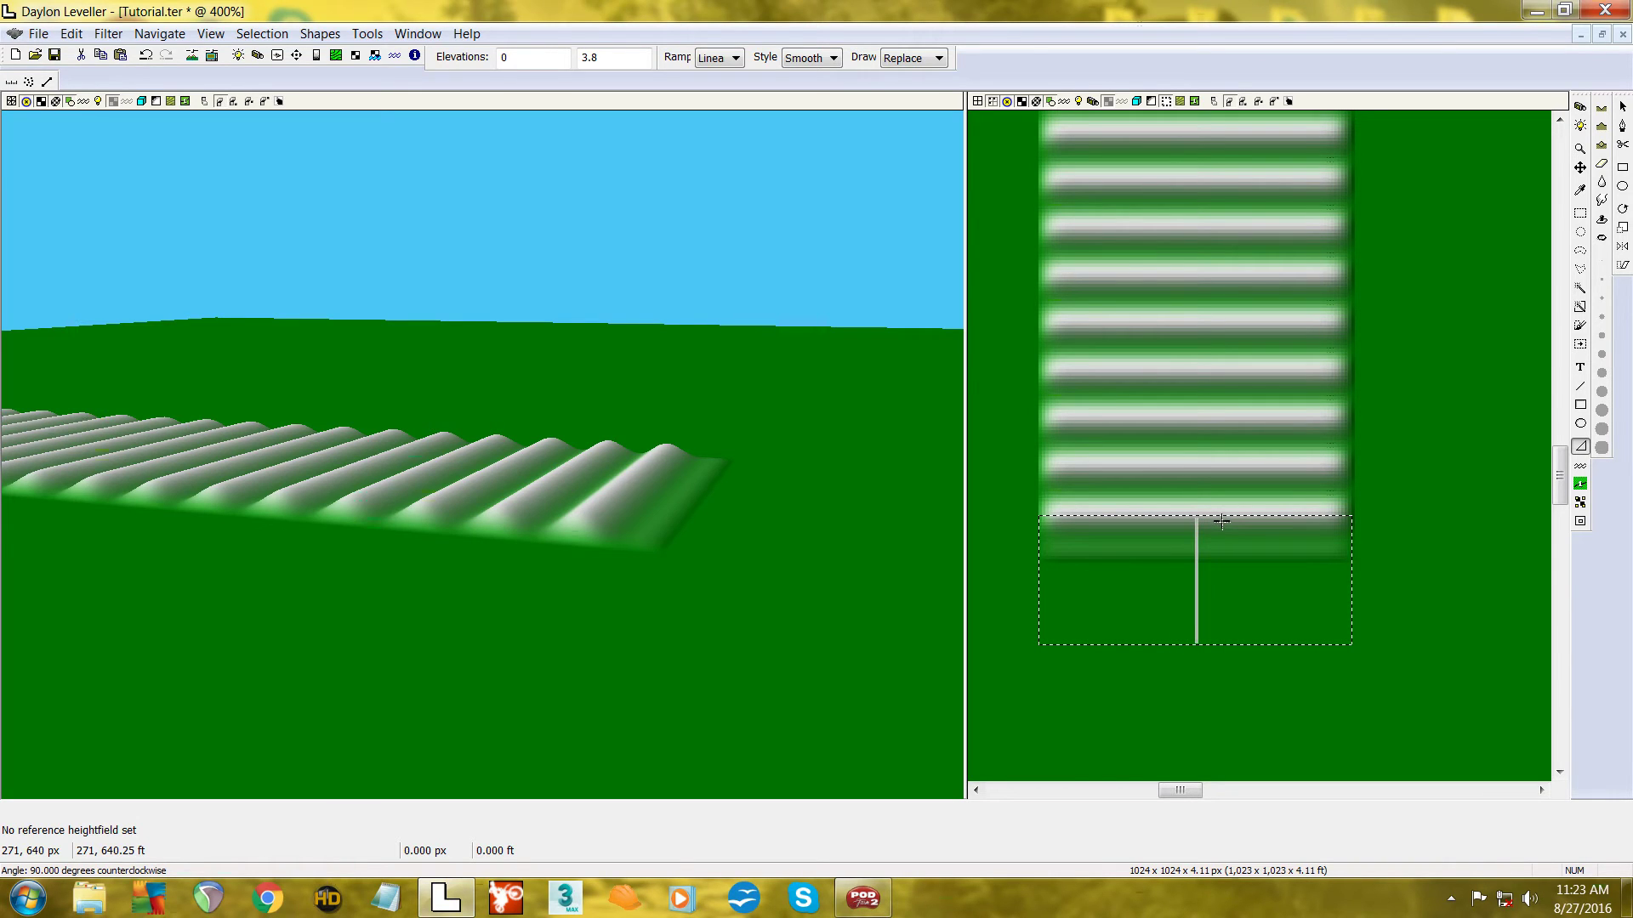
pyautogui.moveTo(1222, 520); pyautogui.dragTo(1221, 519)
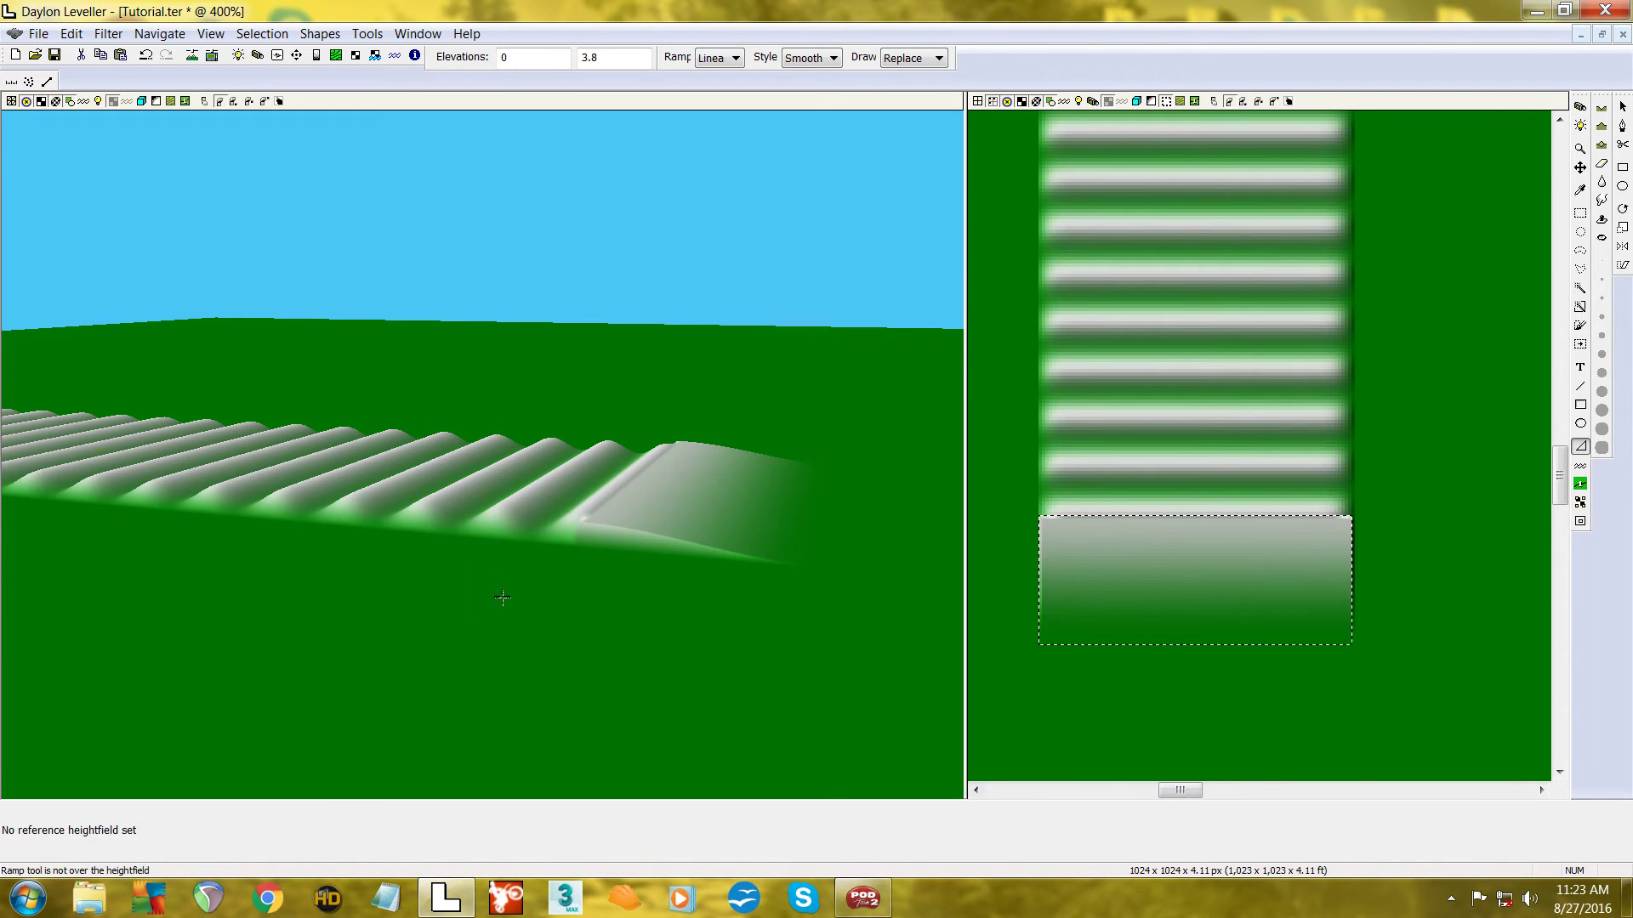
pyautogui.scroll(4, 612, 528)
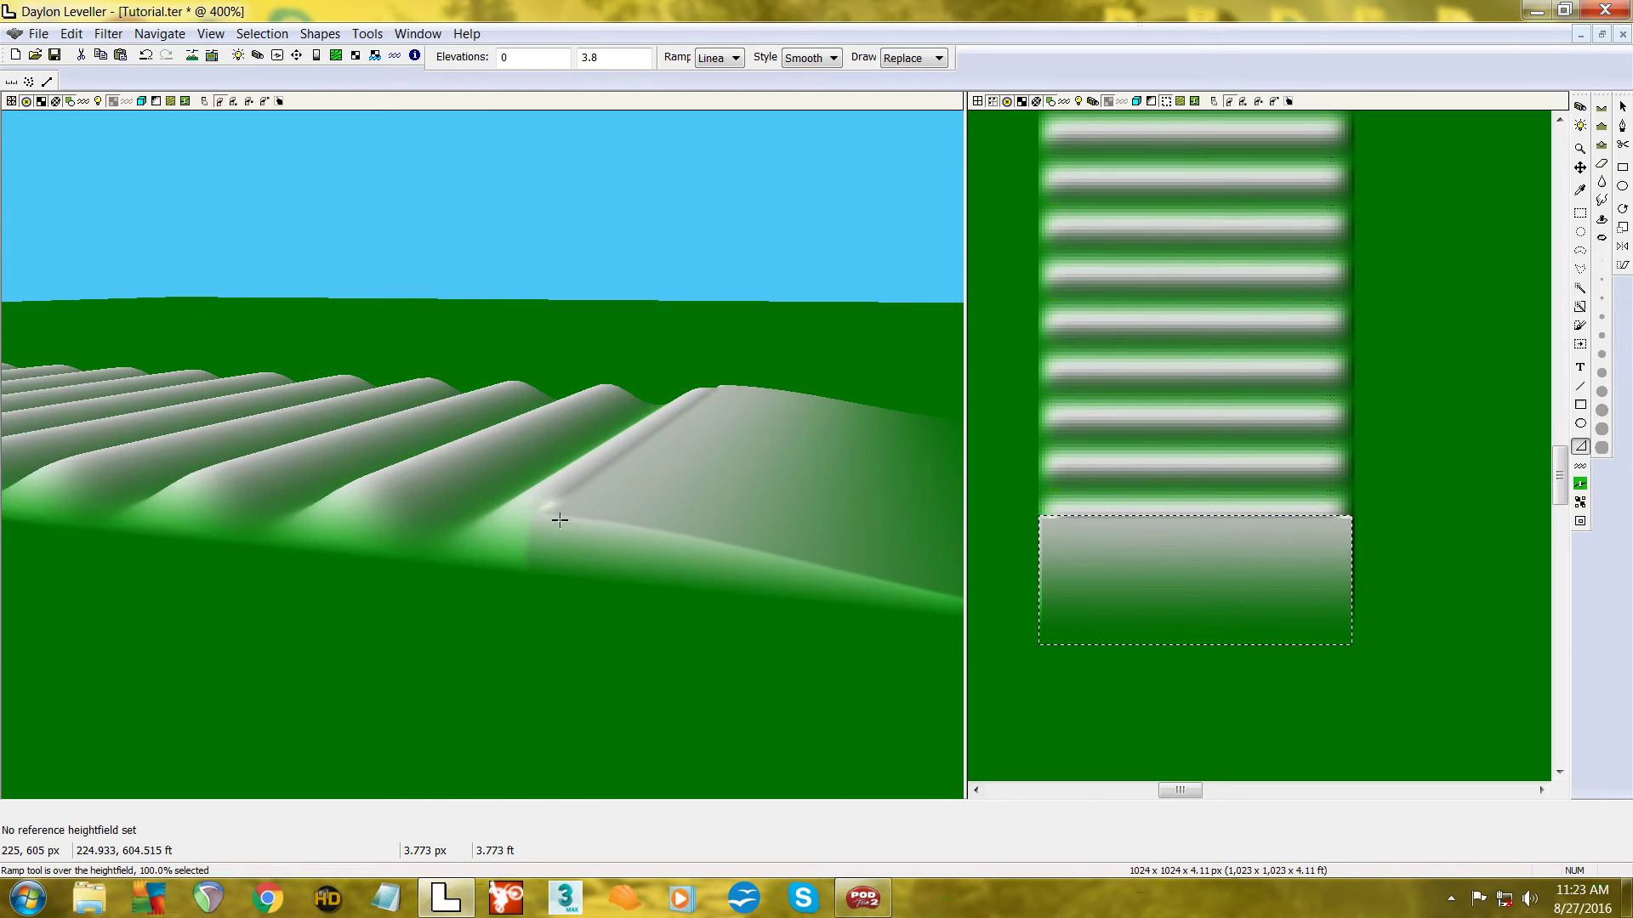
pyautogui.moveTo(560, 508); pyautogui.dragTo(609, 468)
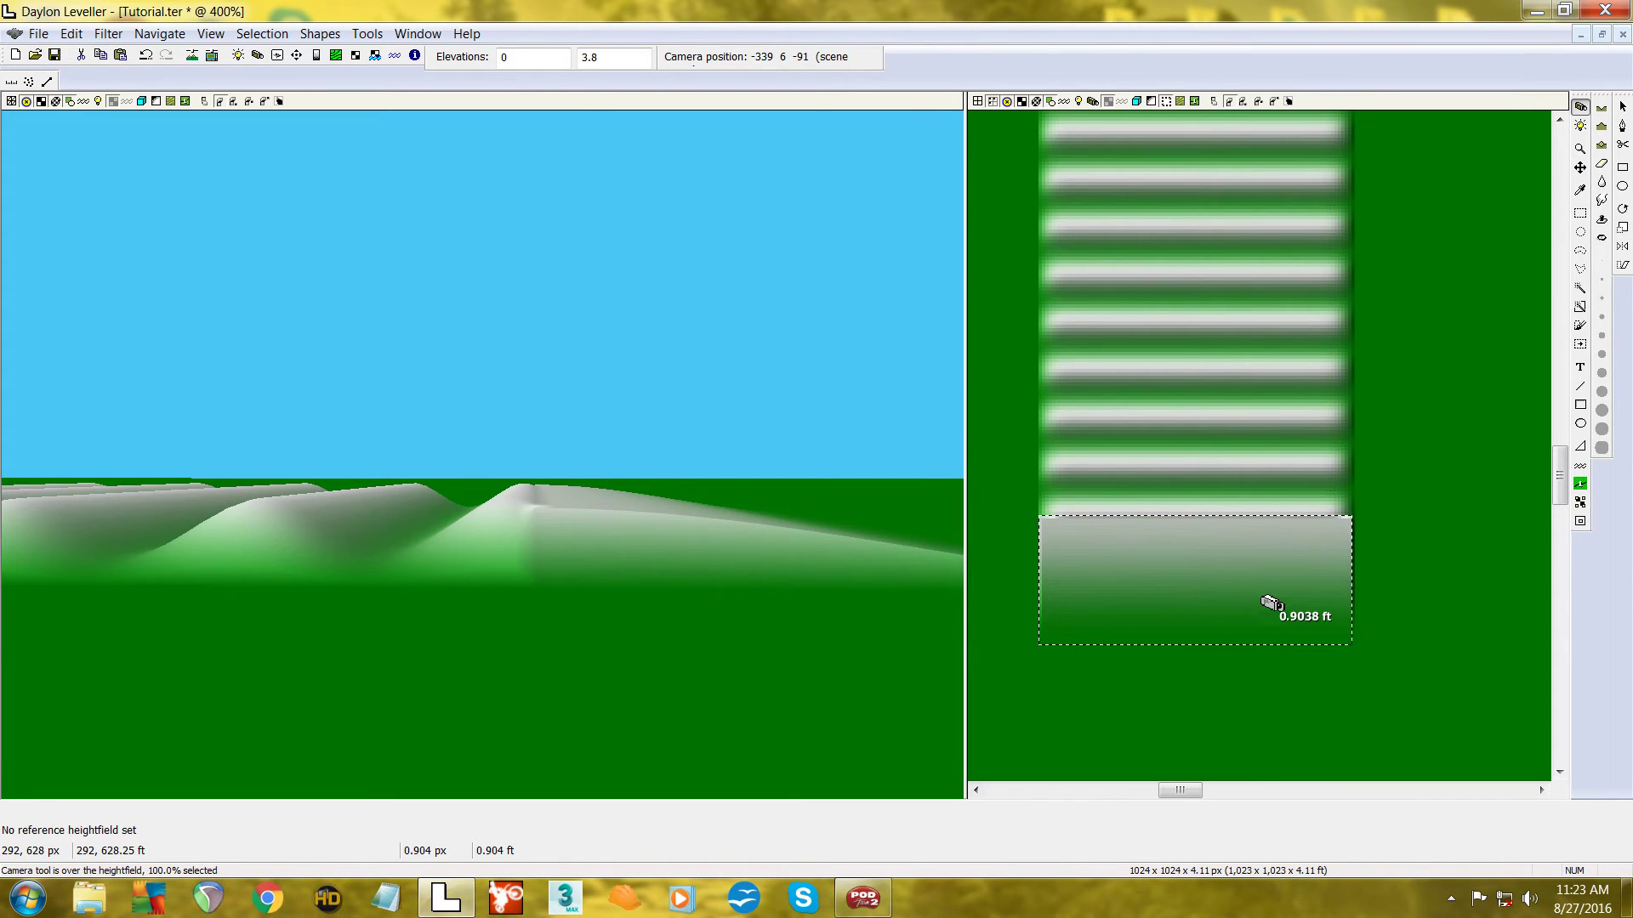
pyautogui.hotkey('ctrl', 'd')
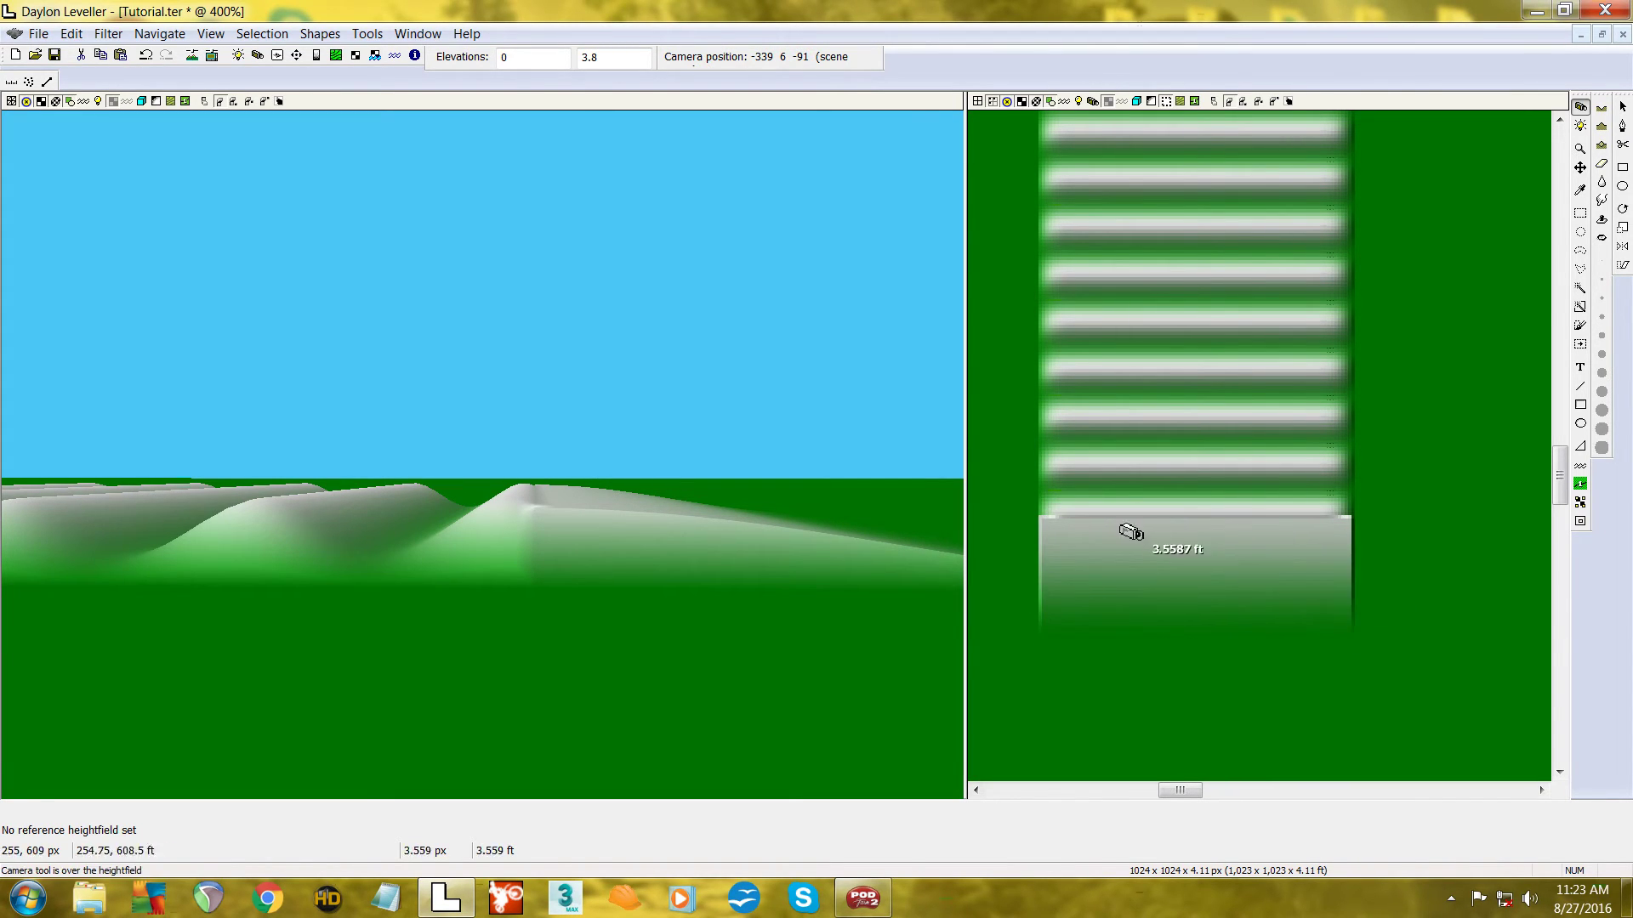
# - Blur the ramp block's top edge next to the ruts and its right edge
pyautogui.click(1602, 181)
pyautogui.click(1045, 616)
pyautogui.scroll(5, 1046, 616)
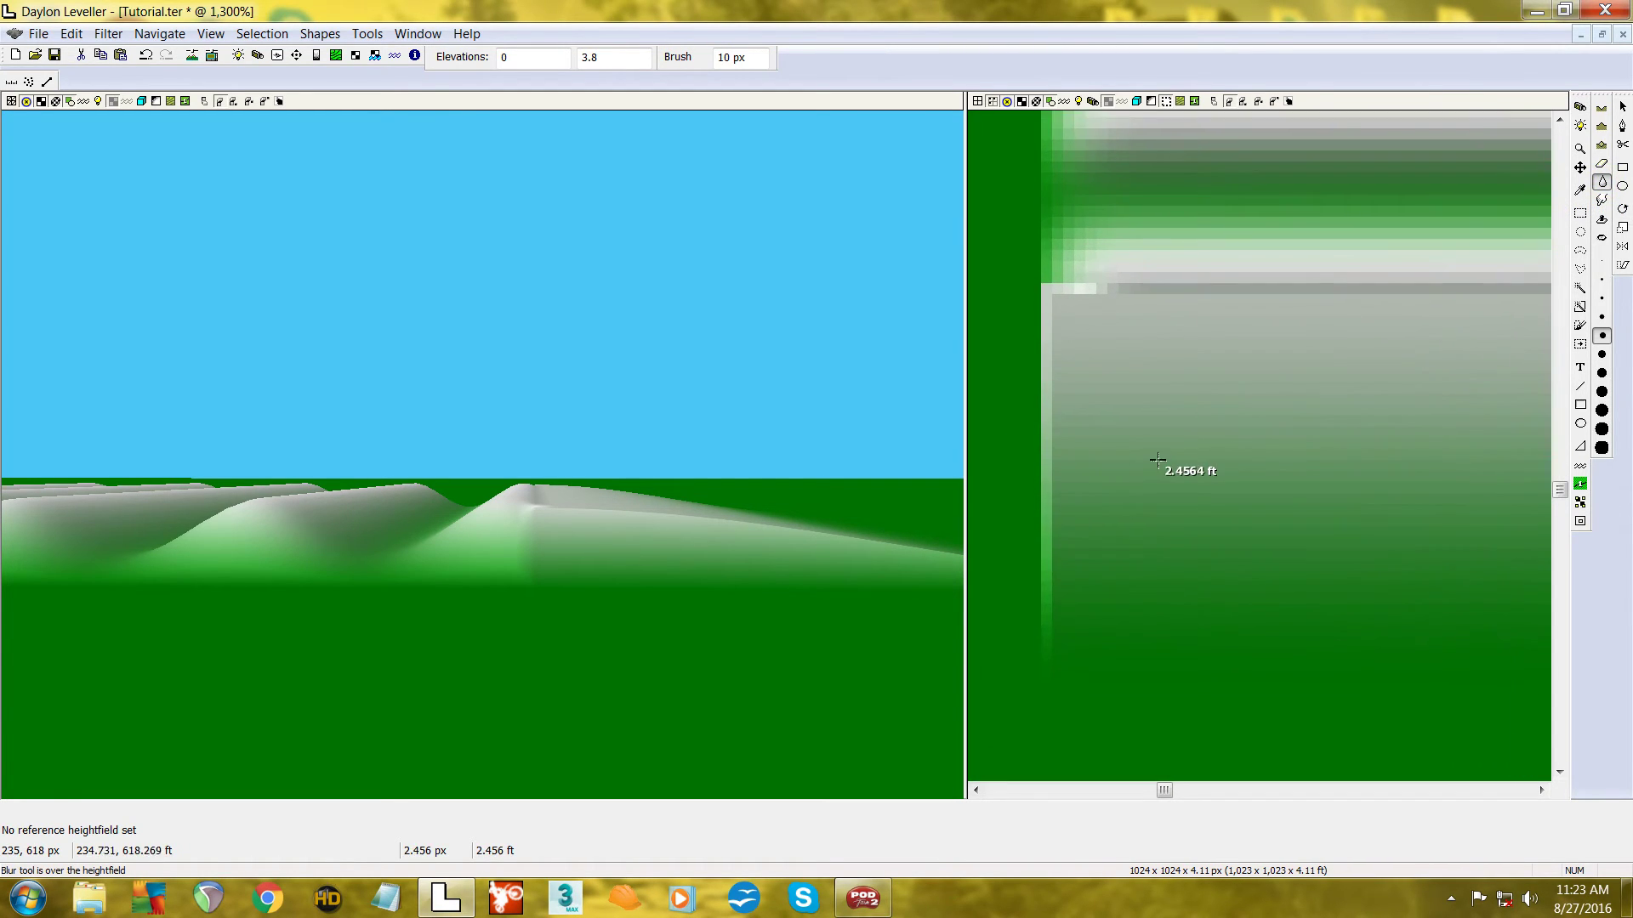
pyautogui.moveTo(1039, 495)
pyautogui.mouseDown()
pyautogui.moveTo(1346, 508)
pyautogui.moveTo(1396, 517)
pyautogui.moveTo(1454, 571)
pyautogui.moveTo(1239, 595)
pyautogui.mouseUp()
pyautogui.moveTo(1097, 534)
pyautogui.mouseDown()
pyautogui.moveTo(1327, 531)
pyautogui.moveTo(1444, 566)
pyautogui.moveTo(1213, 594)
pyautogui.mouseUp()
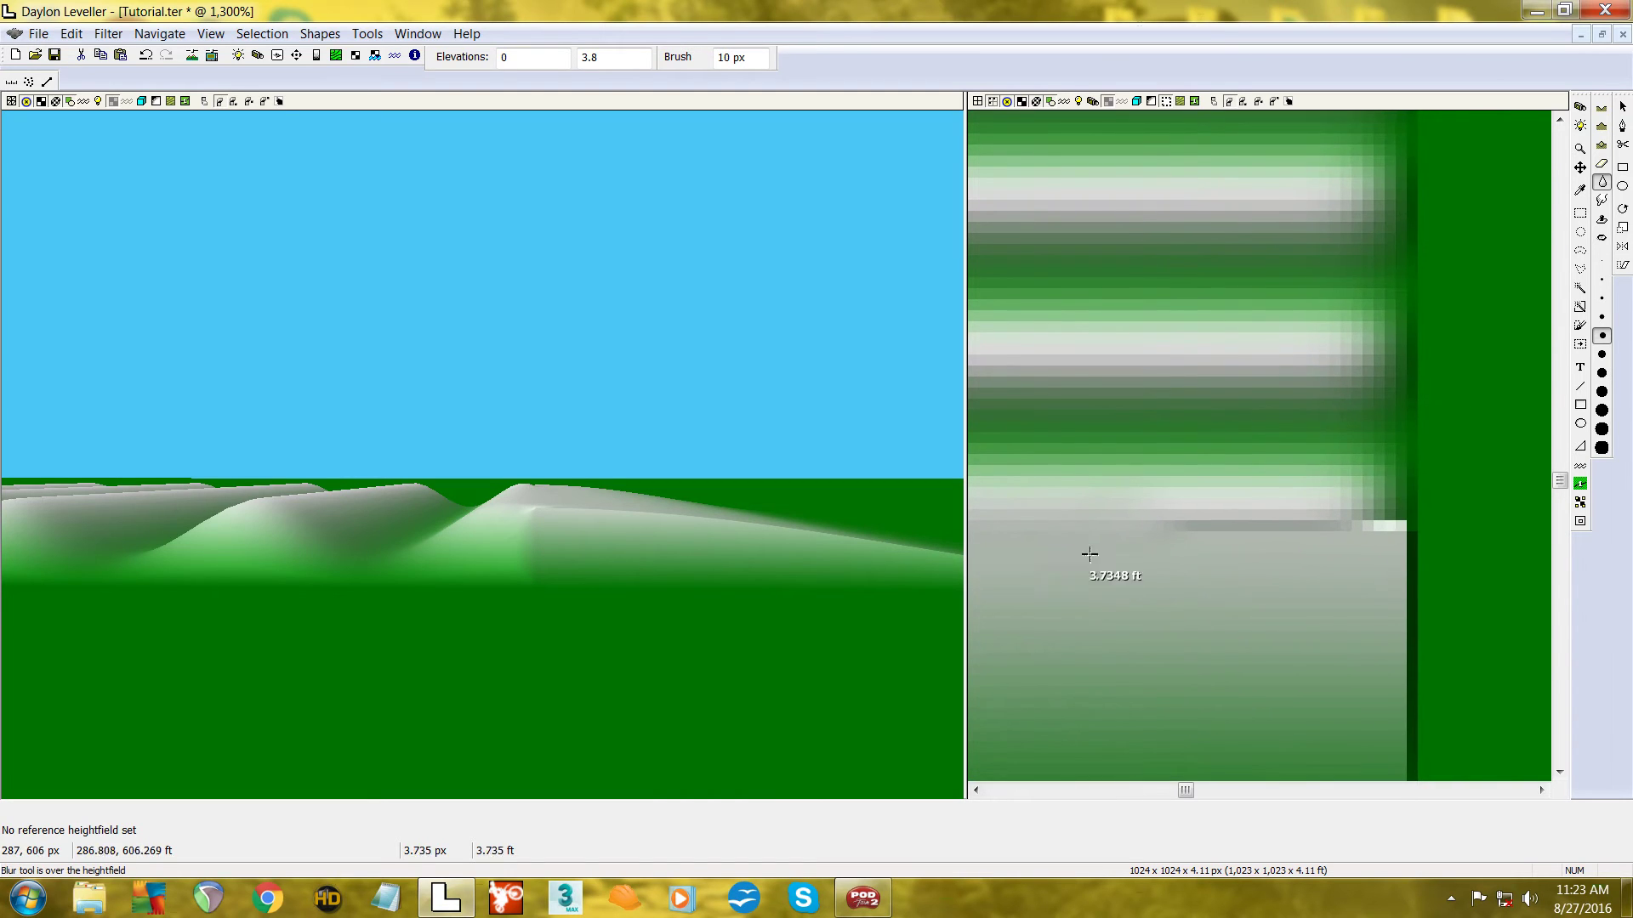
pyautogui.moveTo(1128, 530)
pyautogui.mouseDown()
pyautogui.moveTo(1390, 533)
pyautogui.moveTo(1413, 540)
pyautogui.moveTo(1421, 571)
pyautogui.moveTo(1421, 511)
pyautogui.moveTo(1427, 647)
pyautogui.mouseUp()
# - Blur the ramp block's left edge and reposition the 3D view to show the whole track
pyautogui.scroll(-3, 1427, 648)
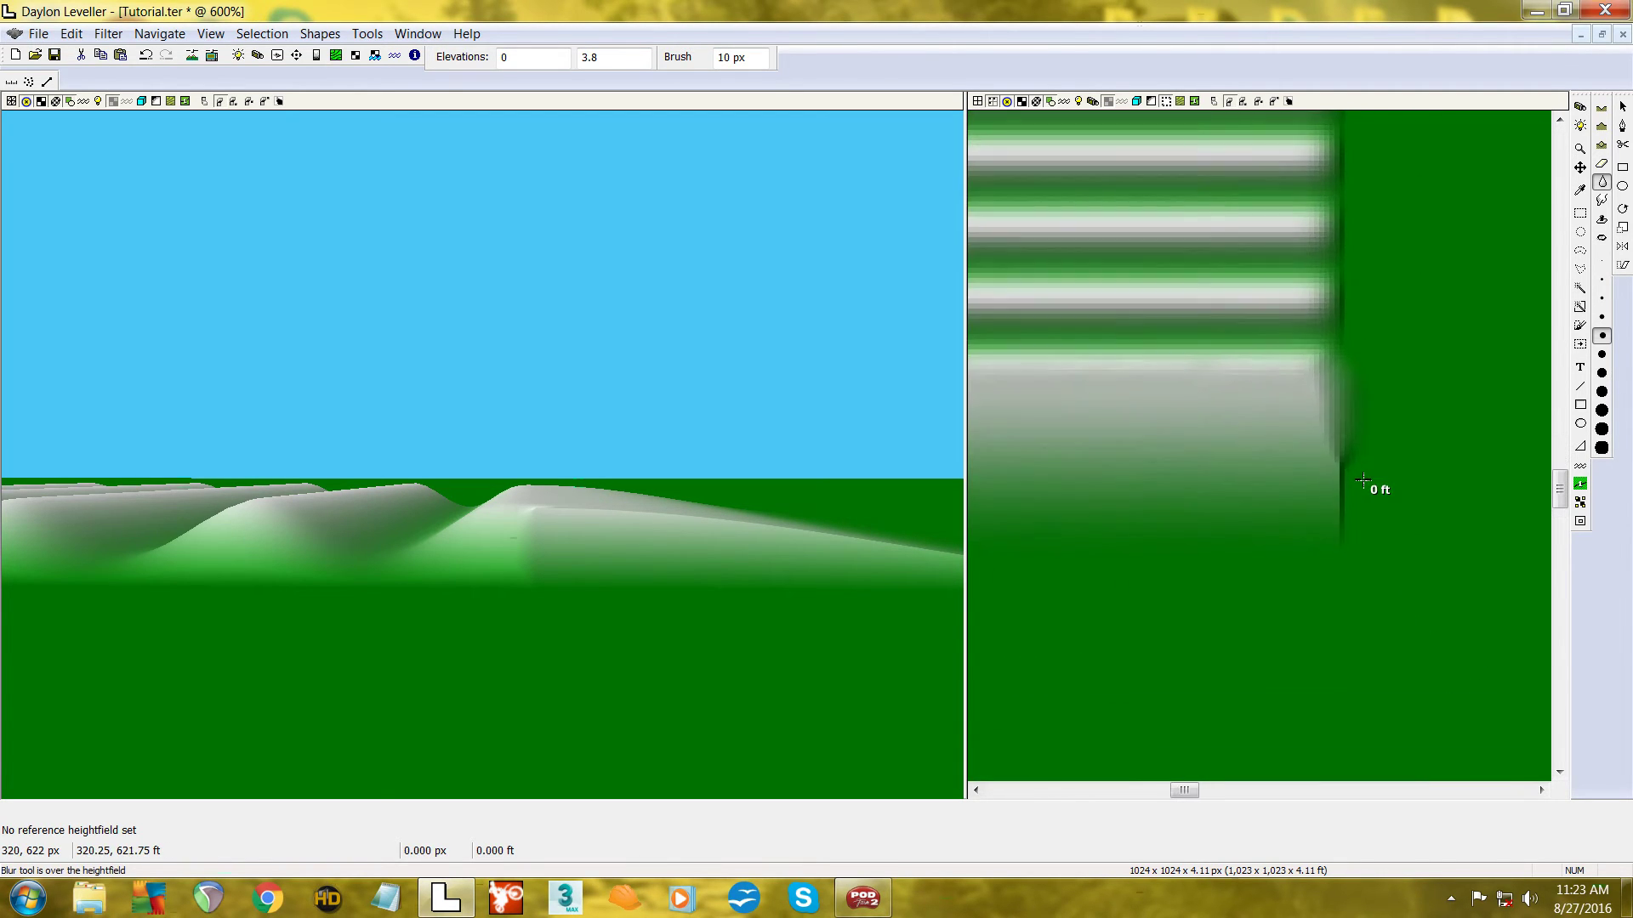
pyautogui.scroll(1, 1363, 481)
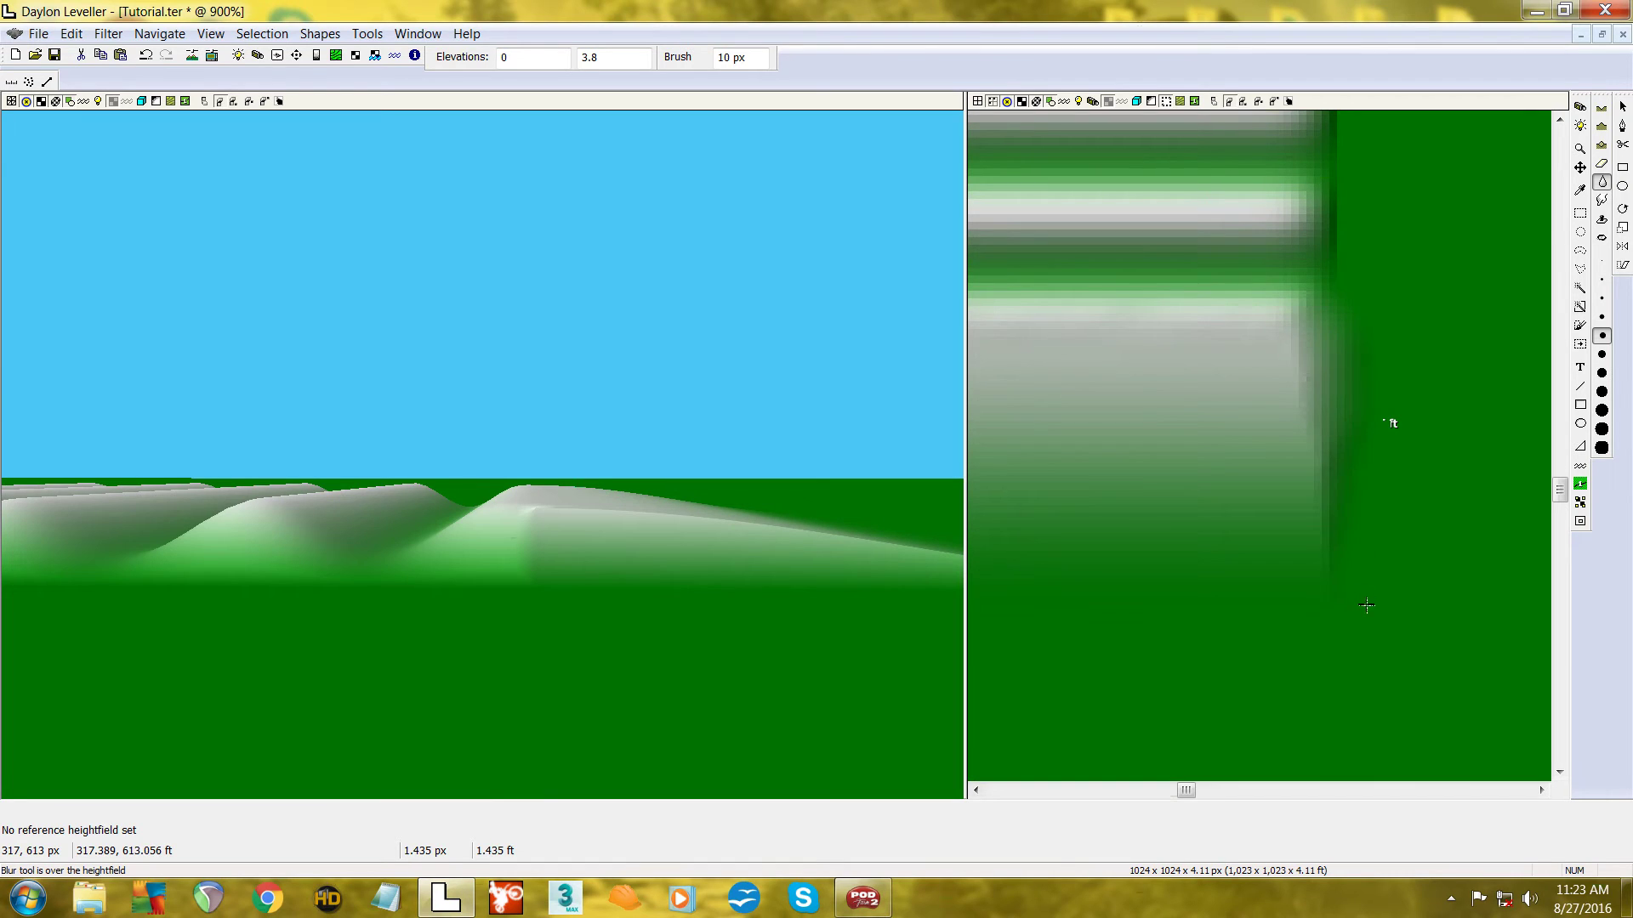
pyautogui.scroll(-3, 1164, 615)
pyautogui.scroll(1, 1164, 616)
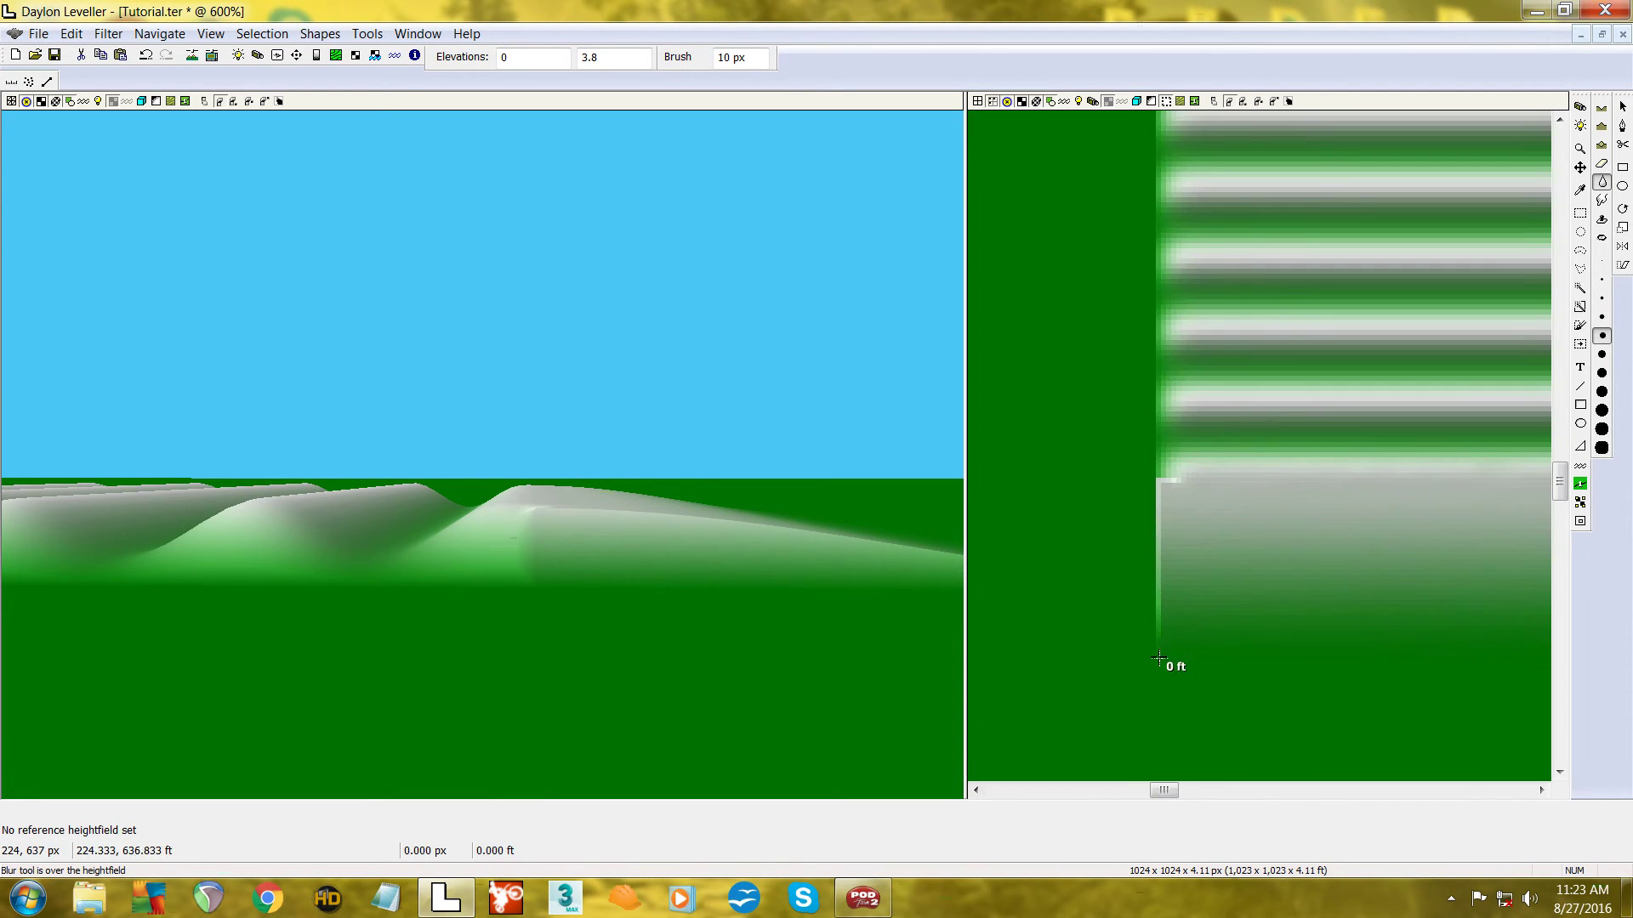
pyautogui.moveTo(1168, 506)
pyautogui.mouseDown()
pyautogui.moveTo(1166, 484)
pyautogui.moveTo(1175, 636)
pyautogui.mouseUp()
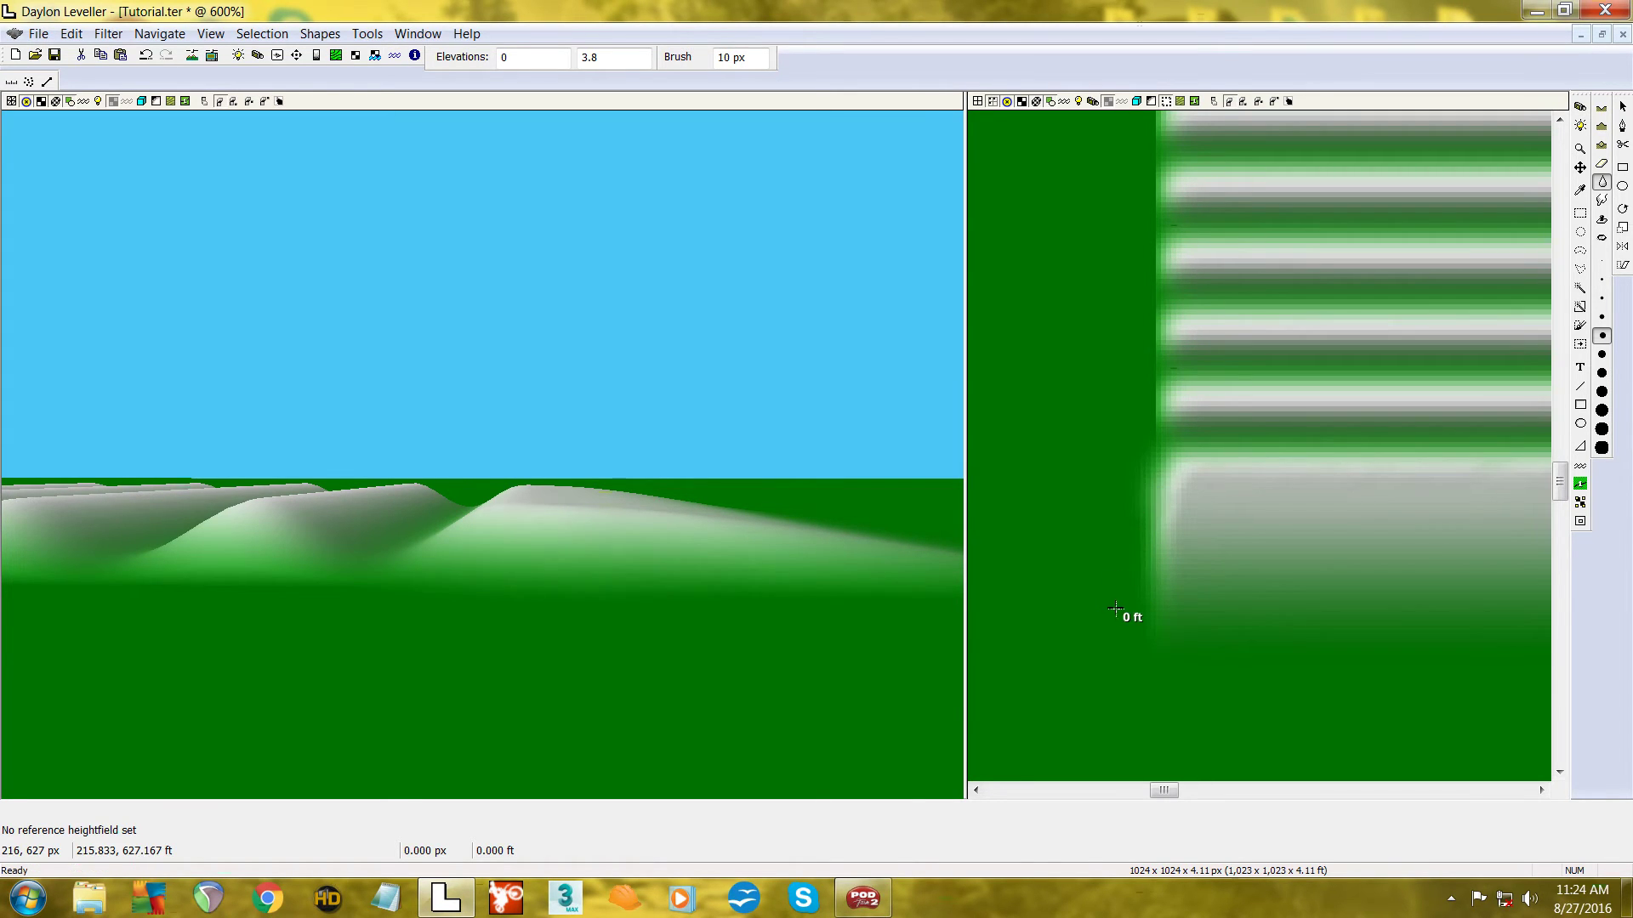
pyautogui.scroll(-1, 1123, 615)
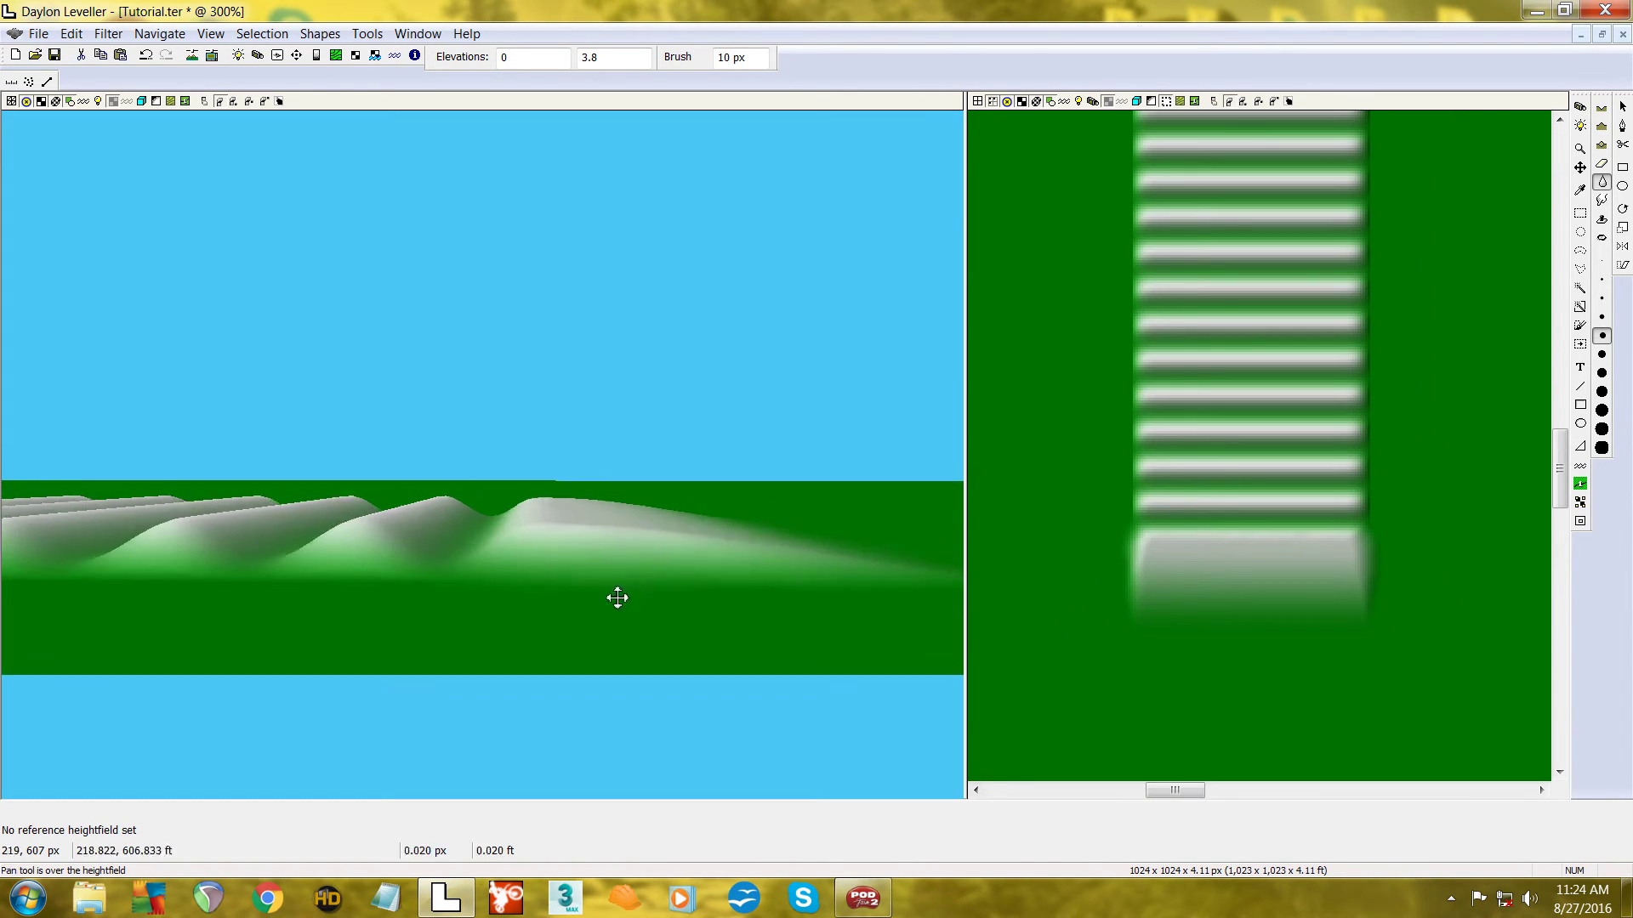
pyautogui.press('c')
pyautogui.moveTo(624, 601); pyautogui.dragTo(603, 462)
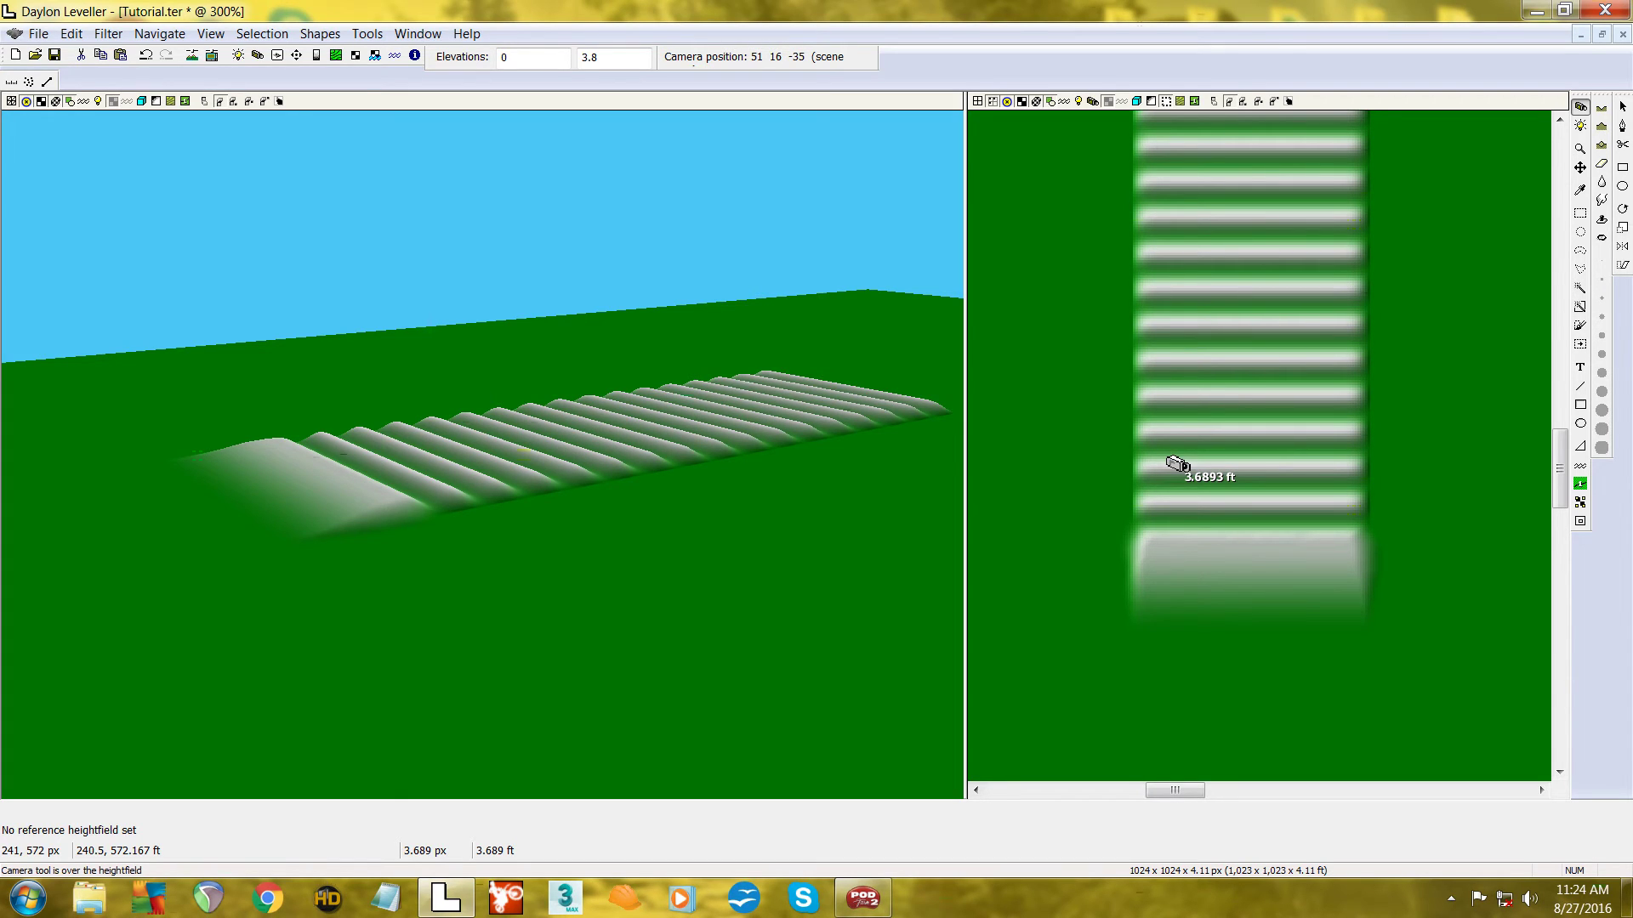
# - Zoom the 2D map out to 100% and pan it to reposition the ruts strip
pyautogui.scroll(-2, 1180, 463)
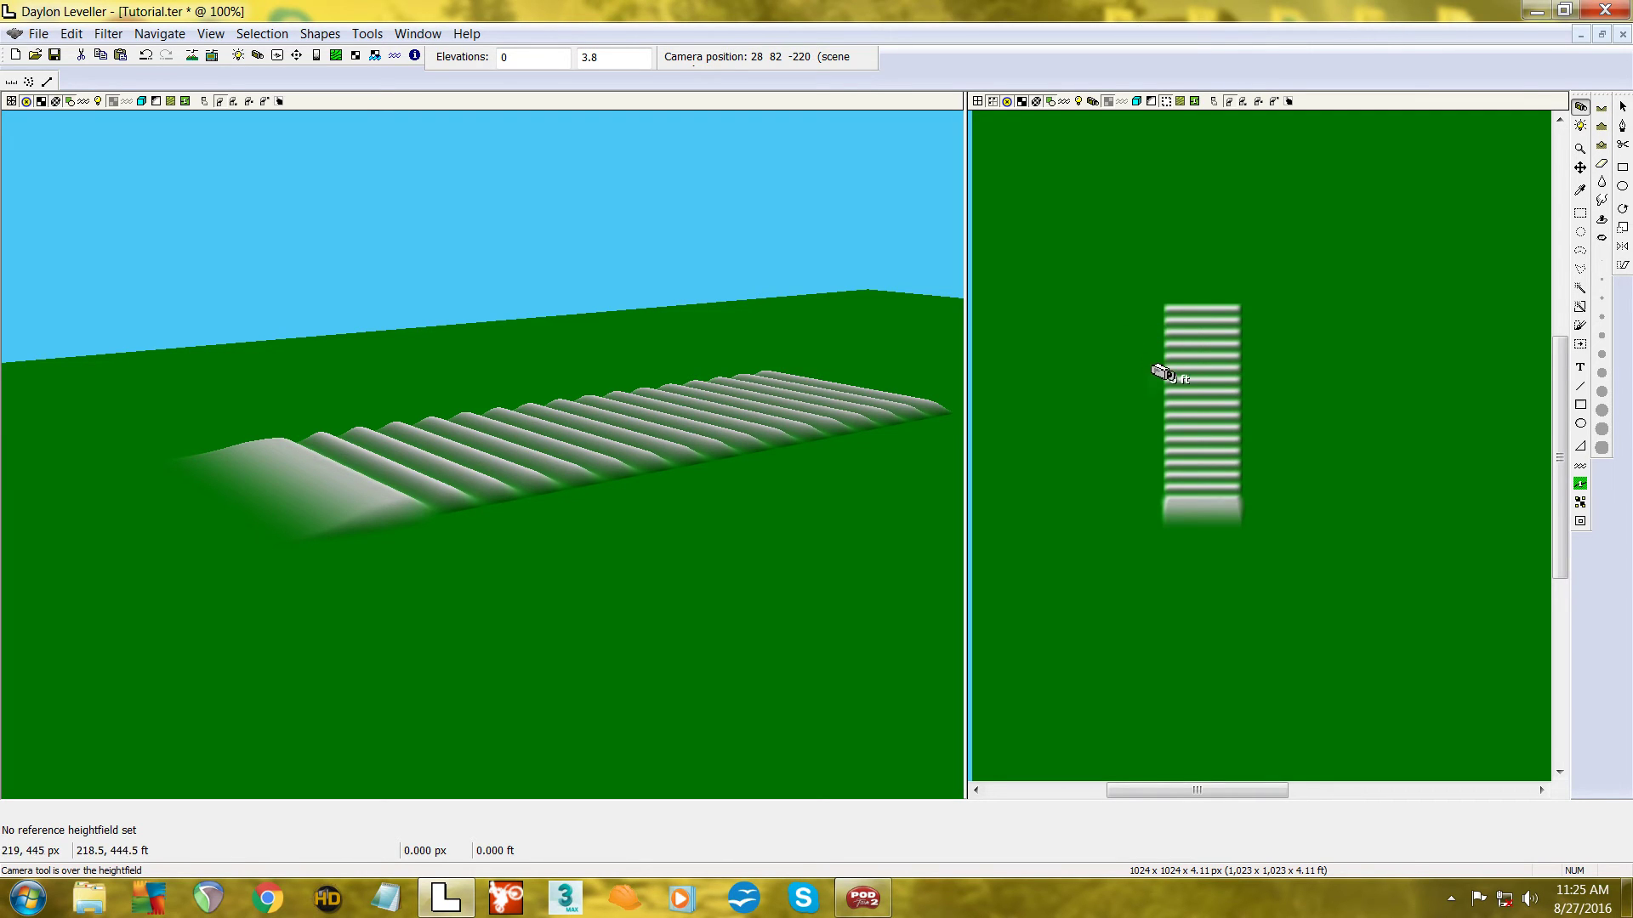
pyautogui.press('space')
pyautogui.moveTo(1145, 411); pyautogui.dragTo(1077, 419)
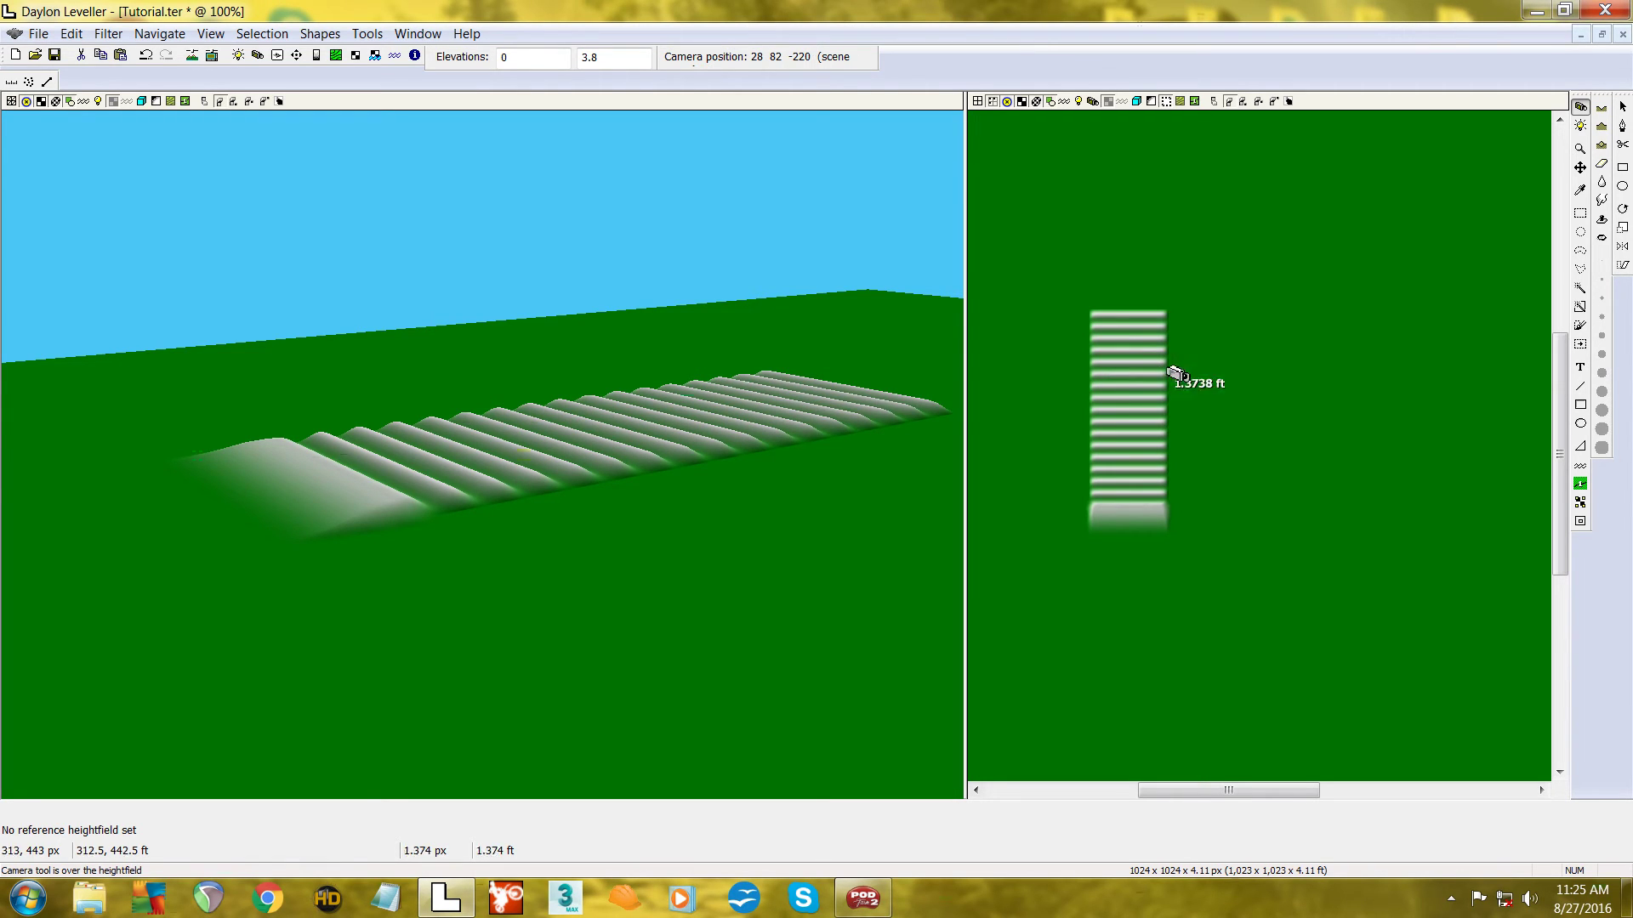
pyautogui.moveTo(1224, 368); pyautogui.dragTo(1148, 338, button='middle')
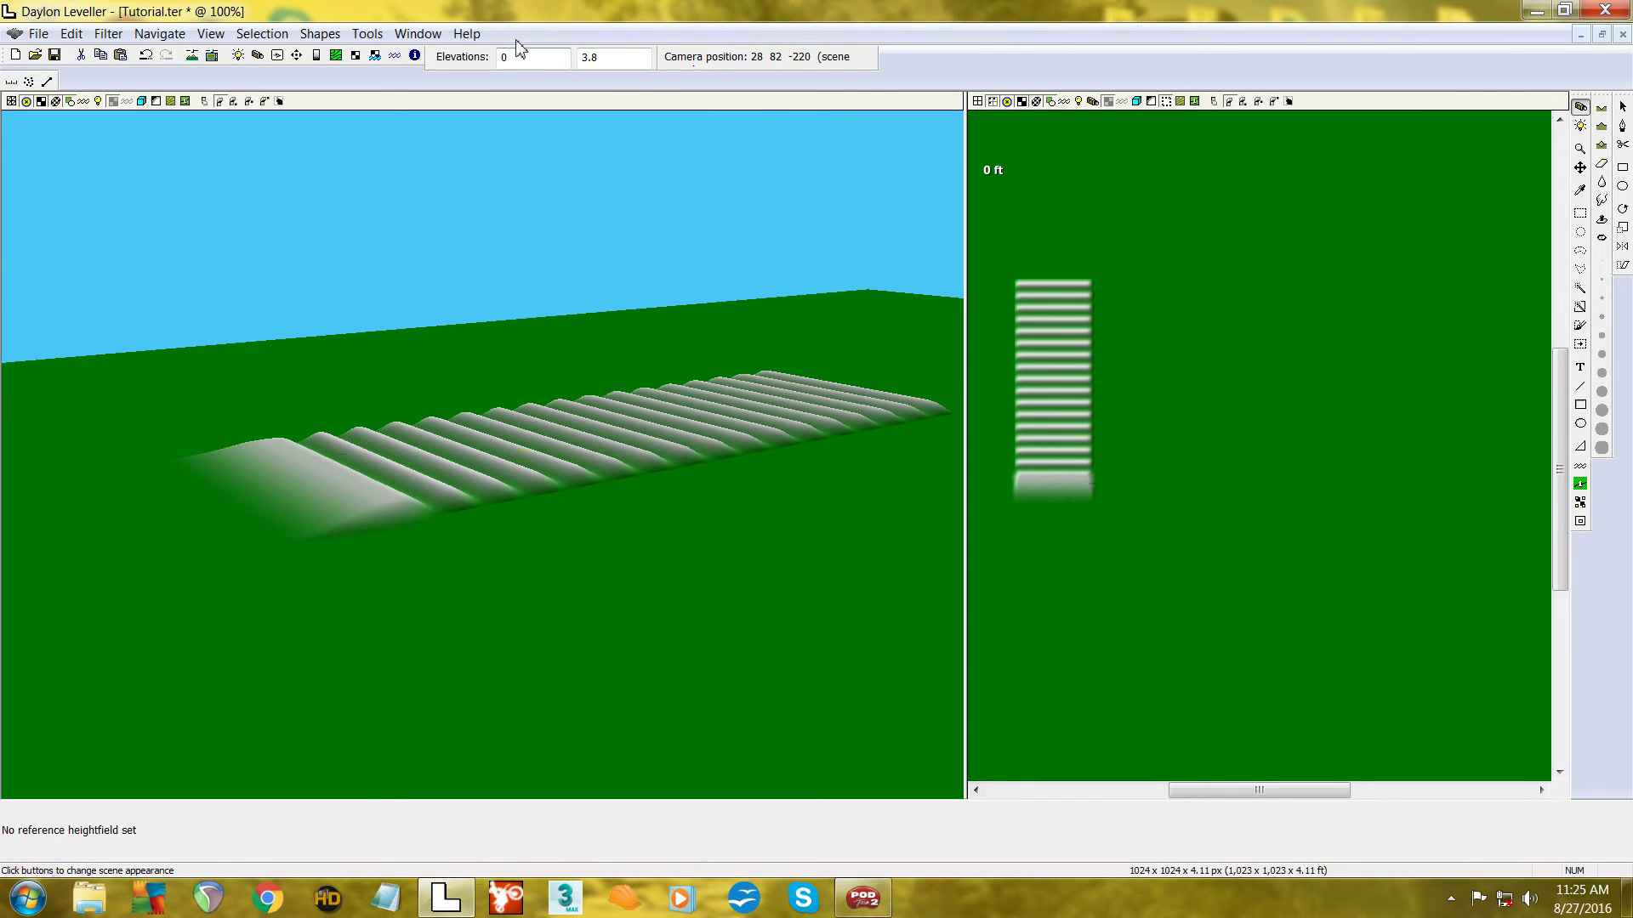
pyautogui.click(466, 34)
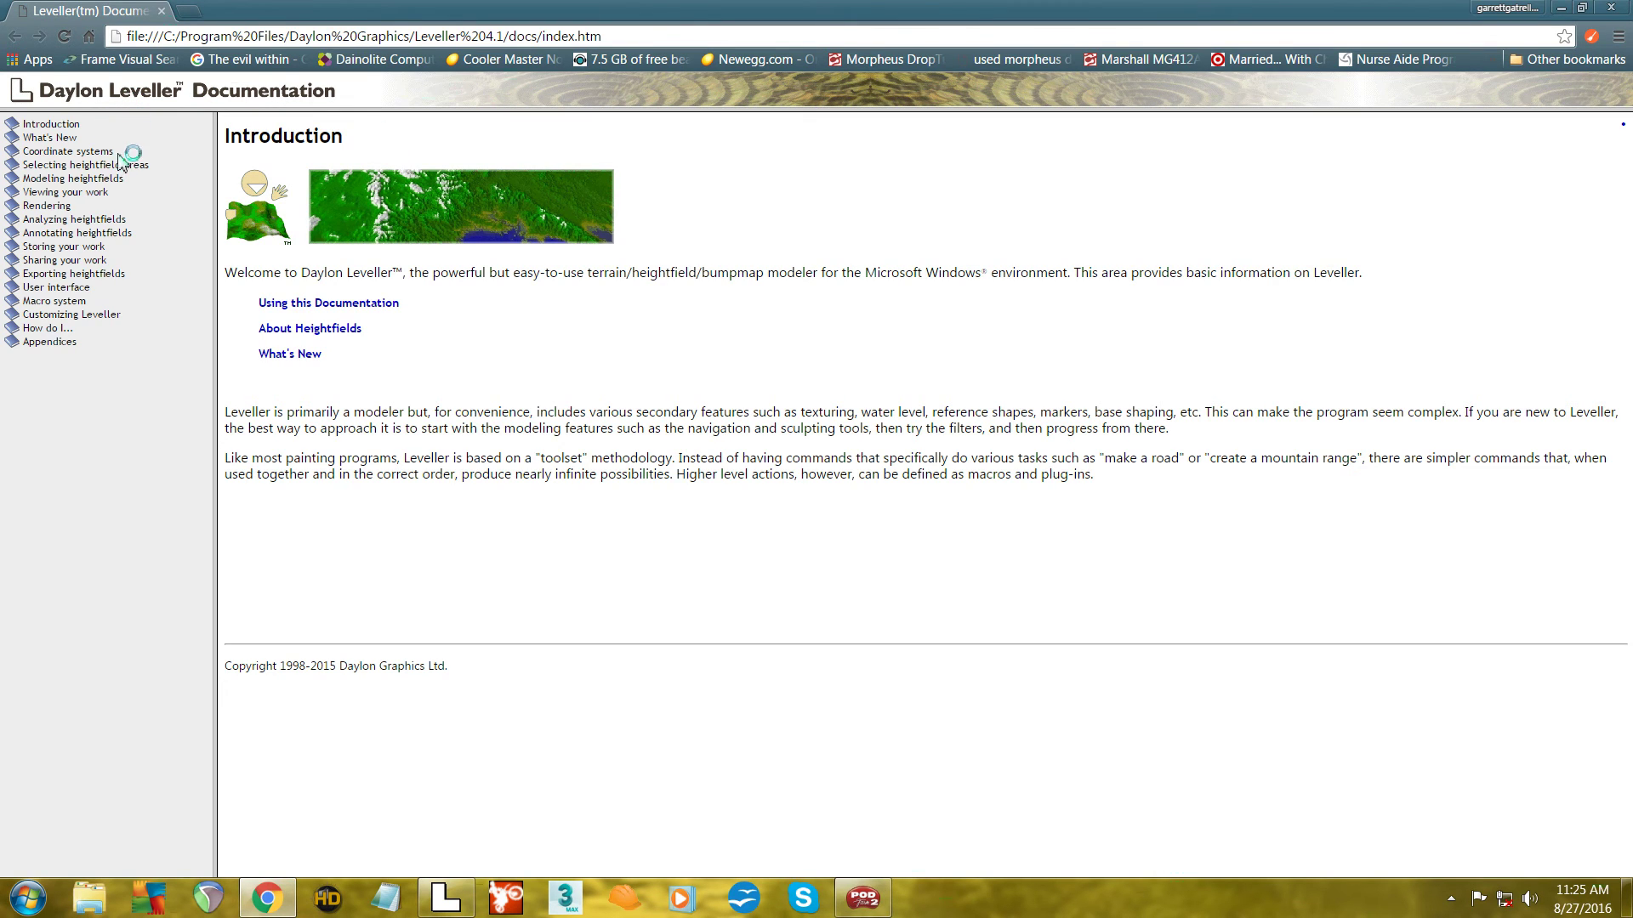
pyautogui.click(15, 153)
pyautogui.click(17, 166)
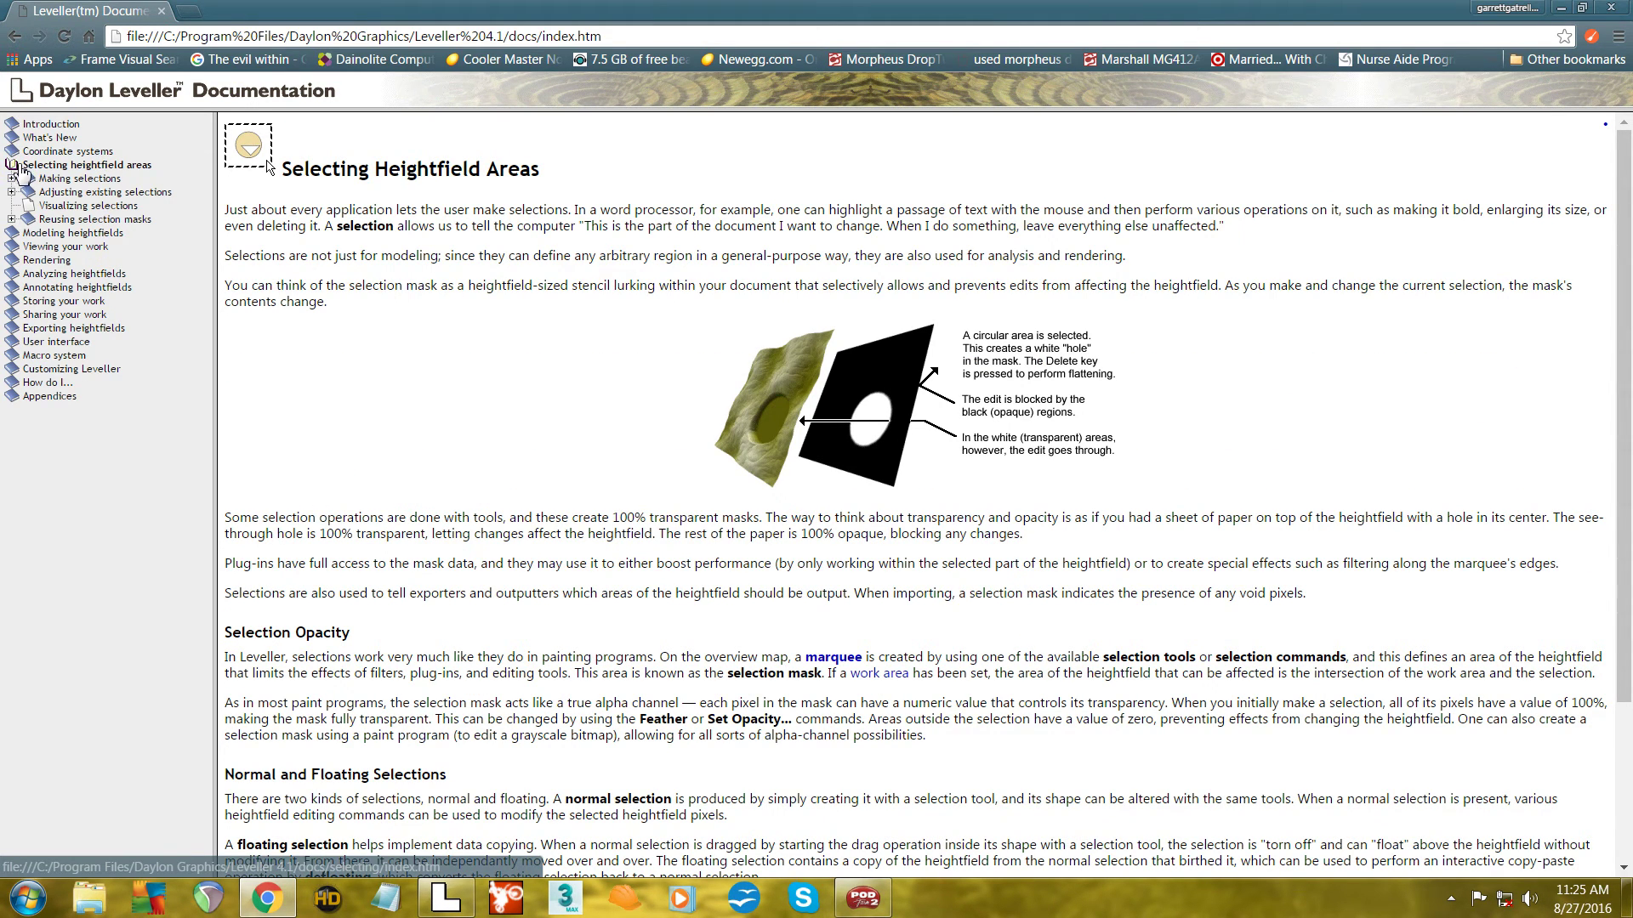
pyautogui.click(11, 165)
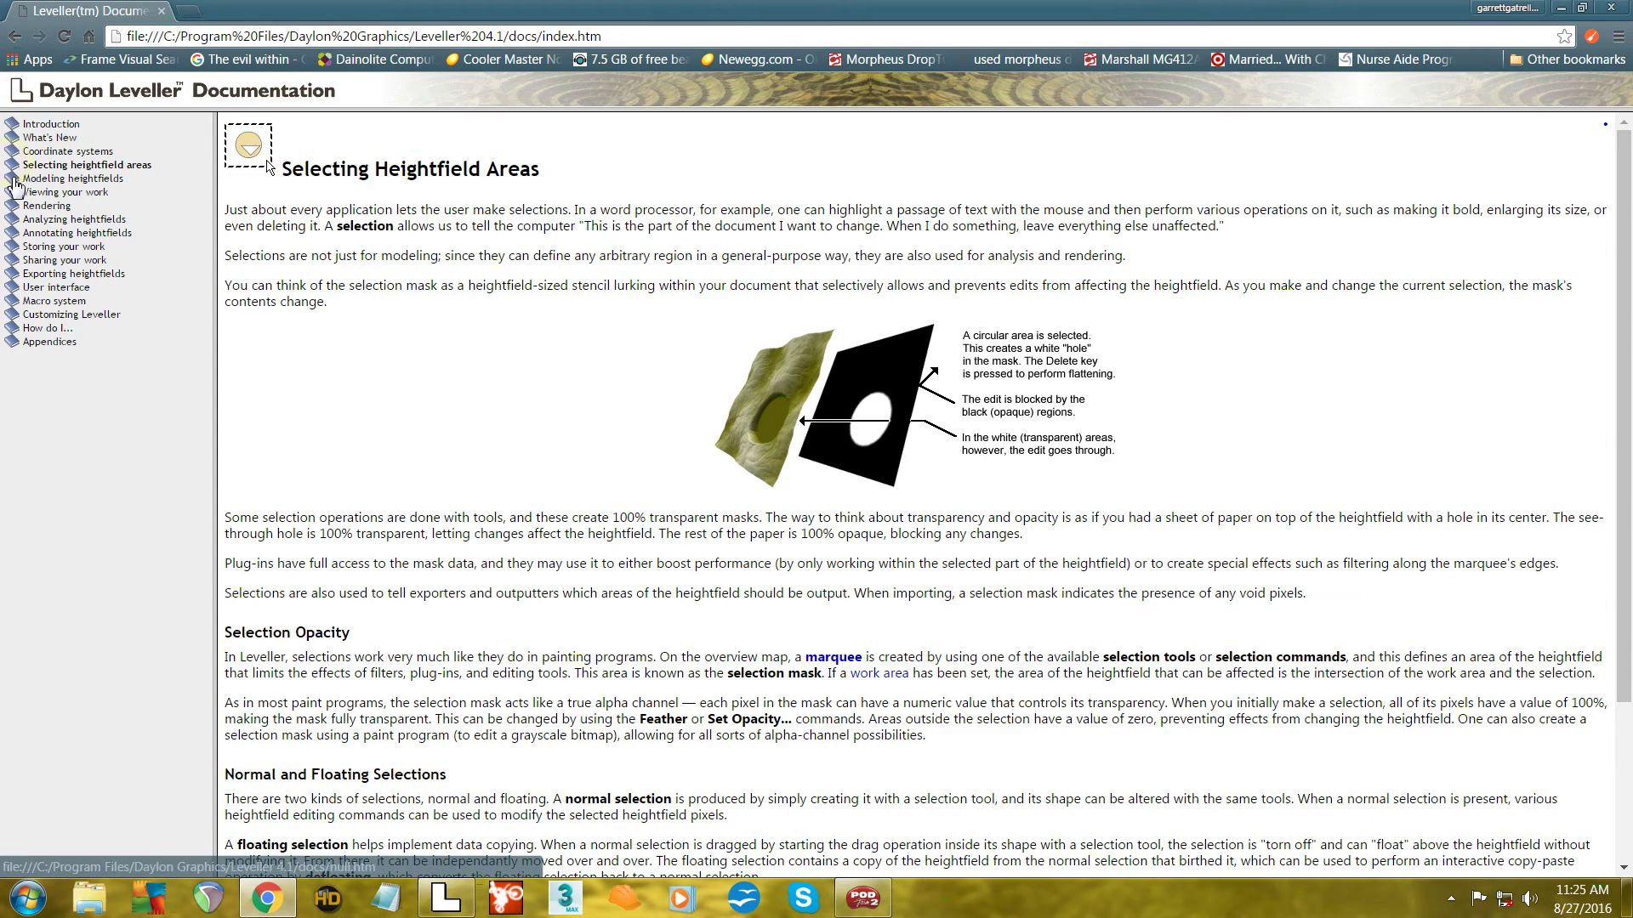
pyautogui.click(12, 193)
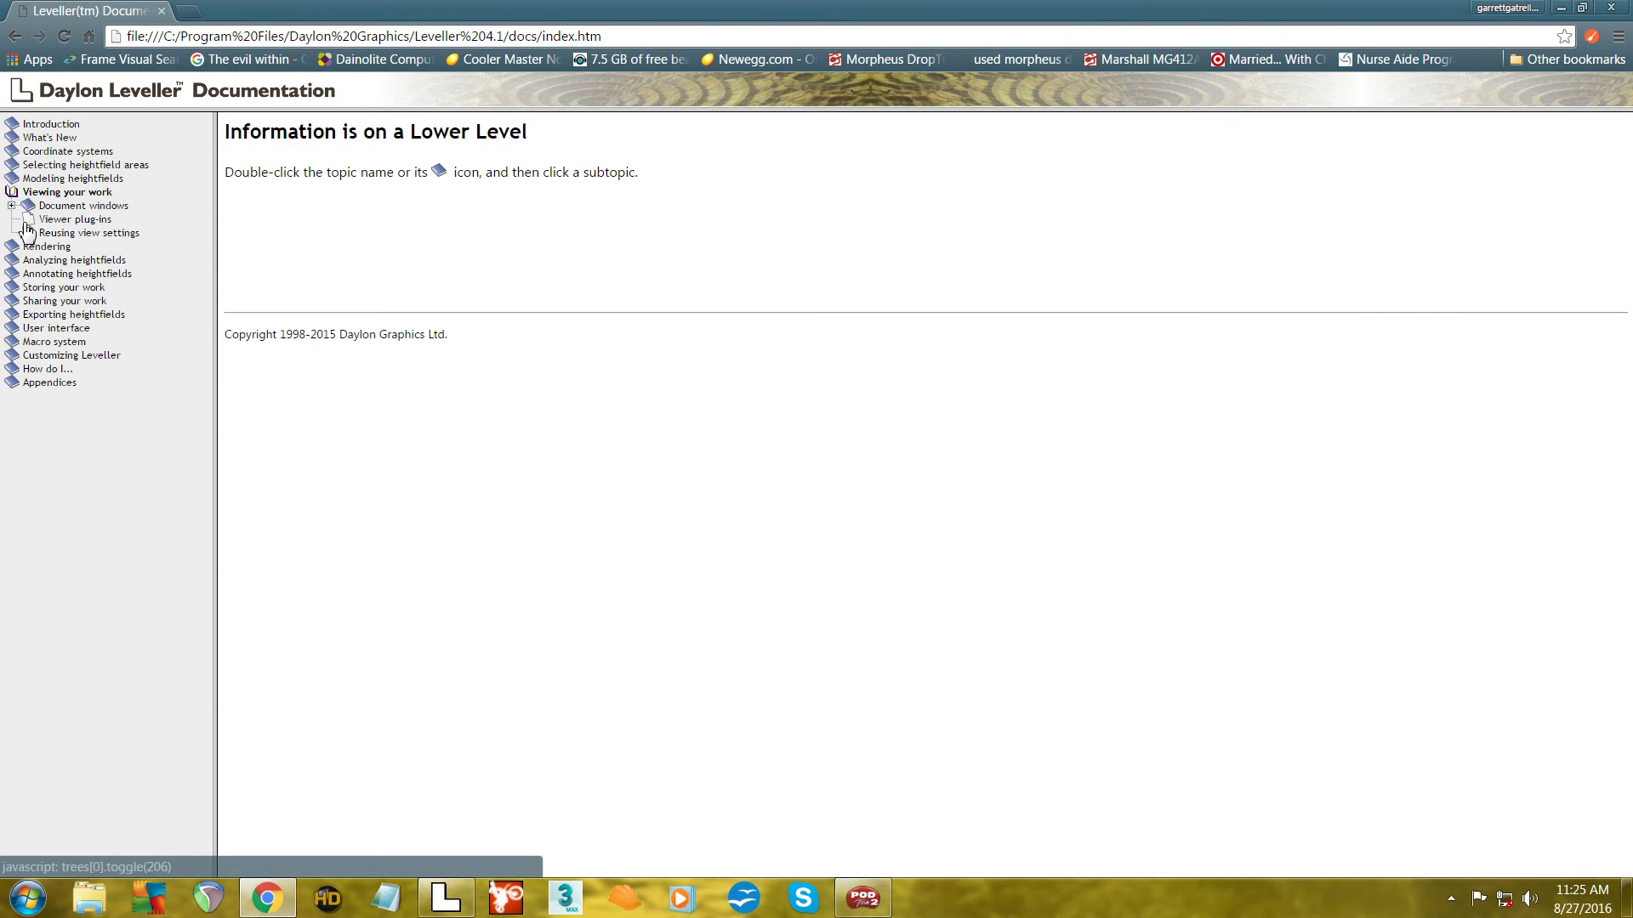
pyautogui.click(11, 194)
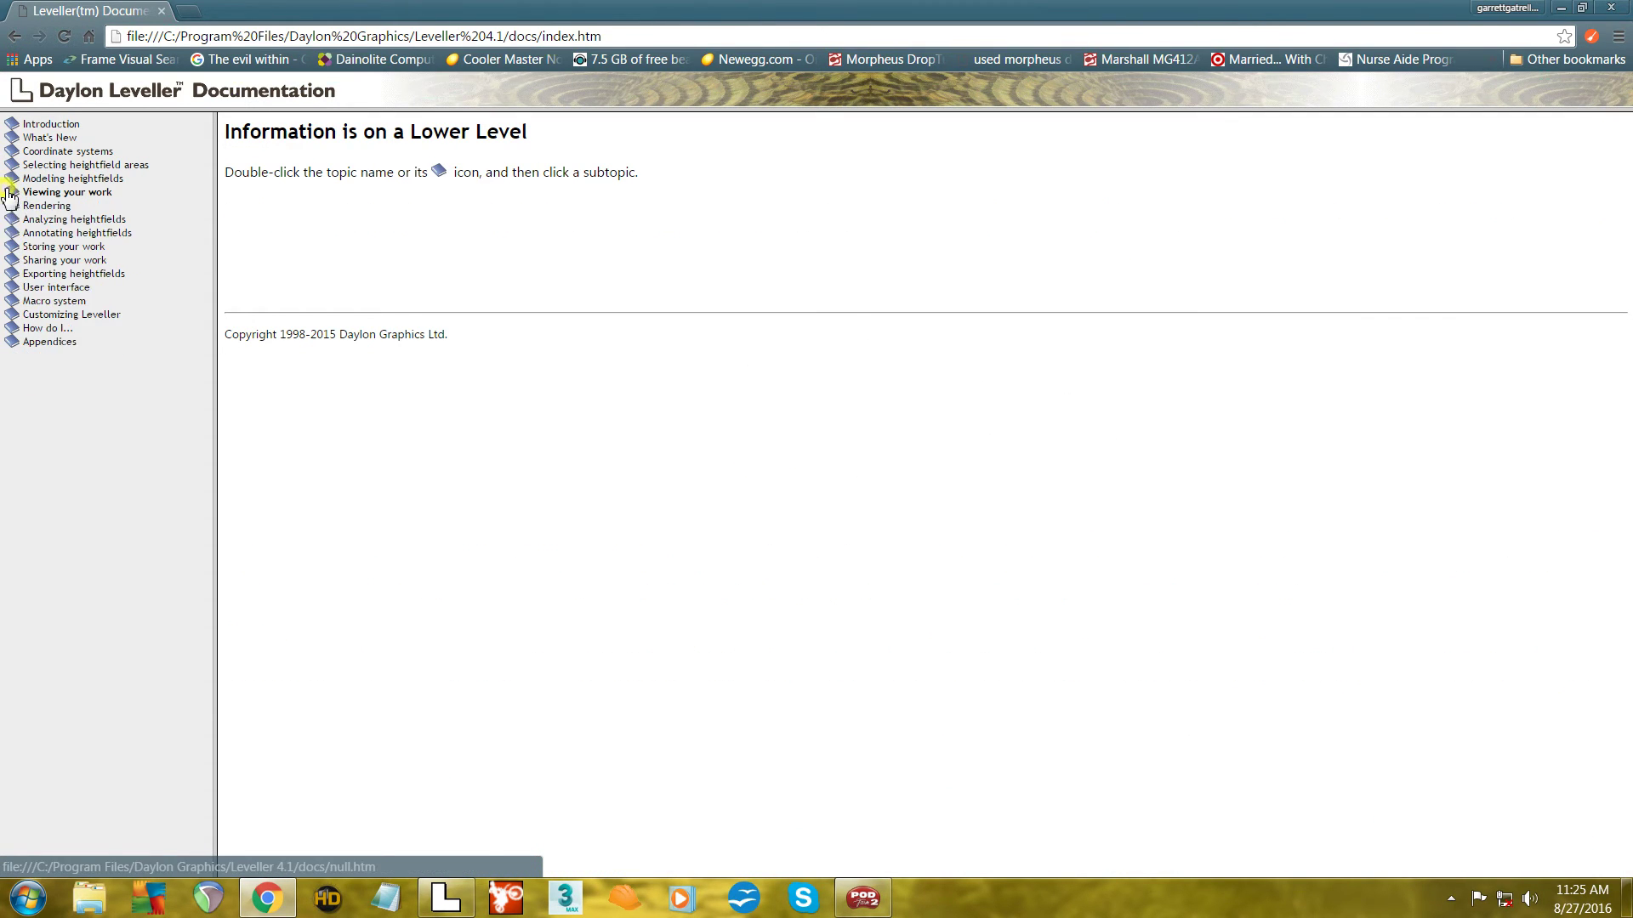
pyautogui.click(12, 208)
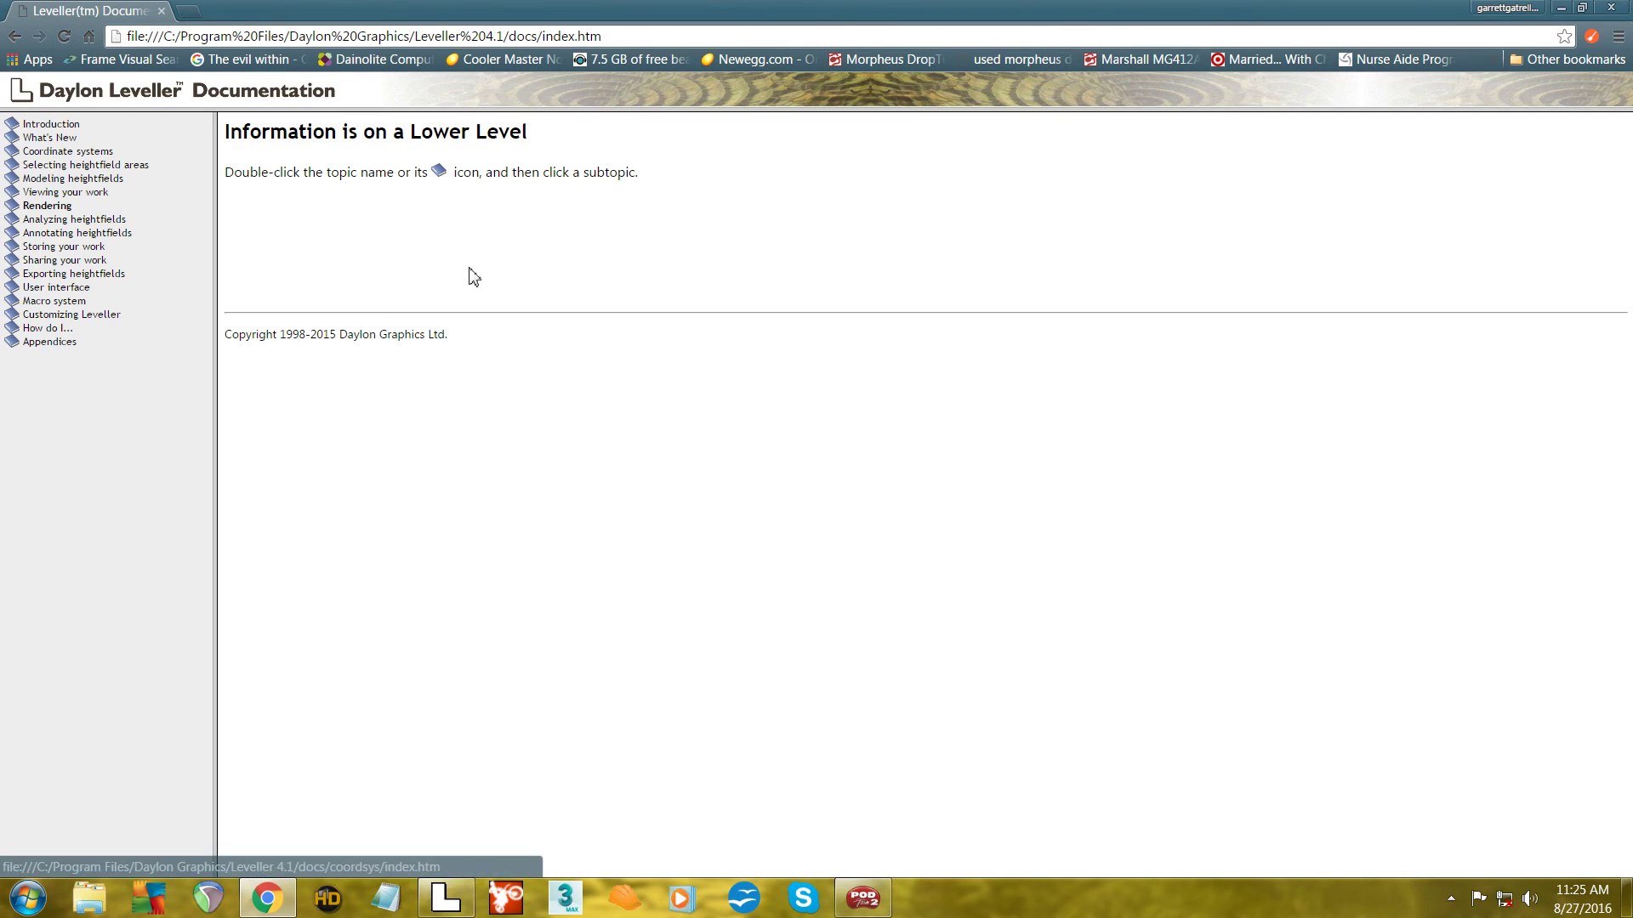
pyautogui.click(1611, 8)
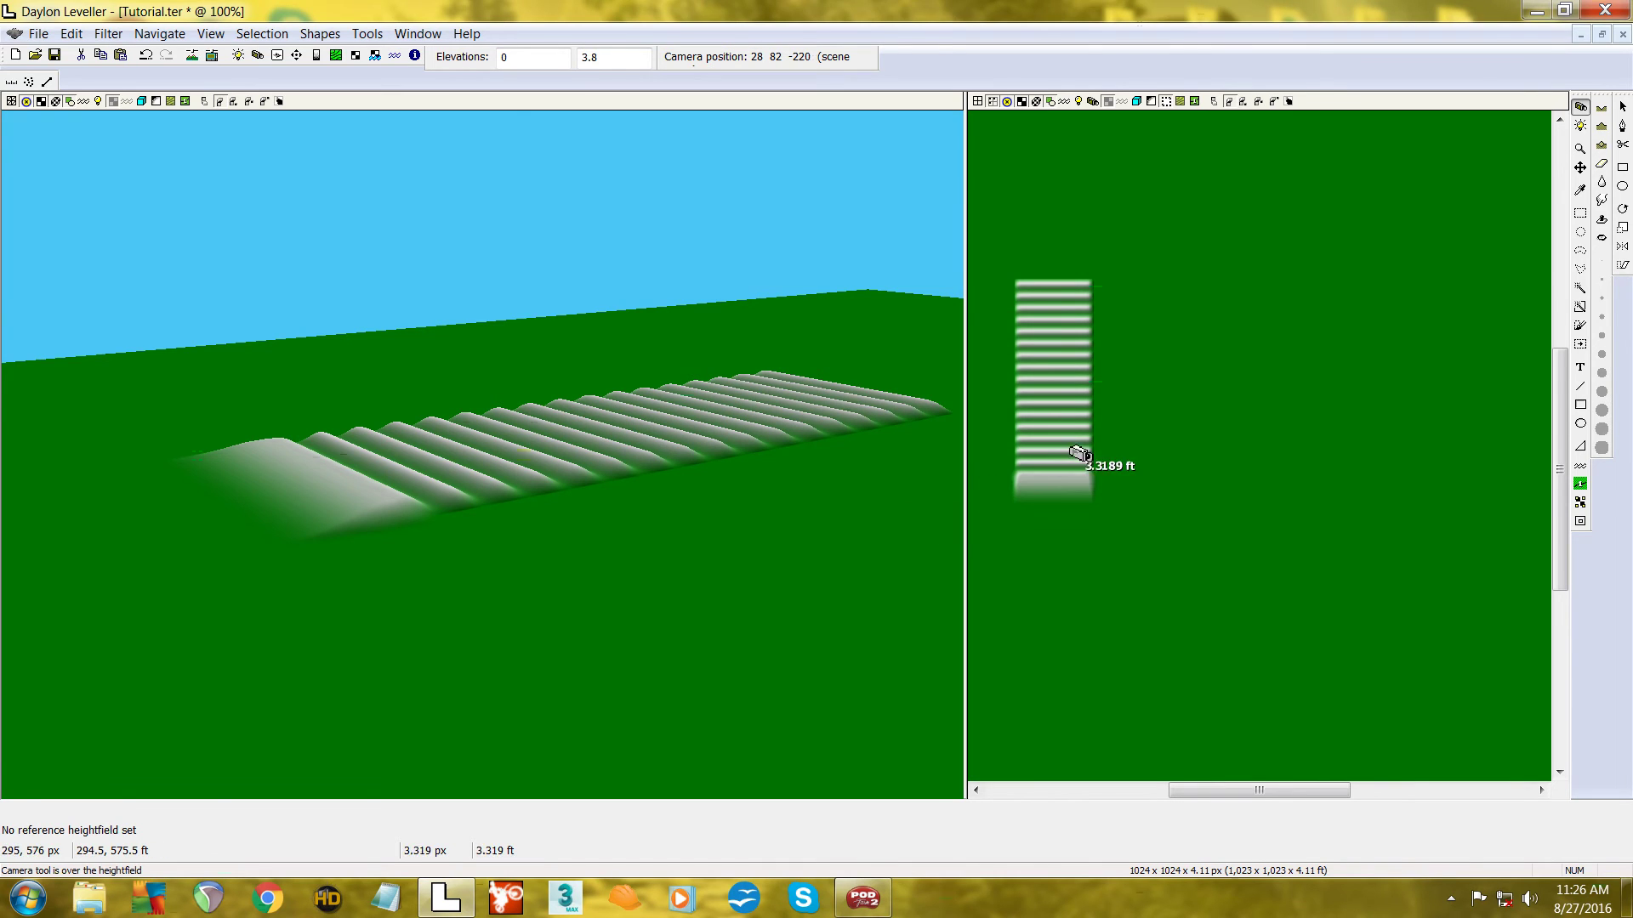
# - At 200% map zoom, marquee-select a rectangle enclosing the entire ridged strip and ramp
pyautogui.moveTo(1221, 419)
pyautogui.mouseDown()
pyautogui.moveTo(1181, 390)
pyautogui.moveTo(1173, 421)
pyautogui.moveTo(1210, 437)
pyautogui.mouseUp()
pyautogui.click(1579, 213)
pyautogui.moveTo(1126, 516); pyautogui.dragTo(1193, 301)
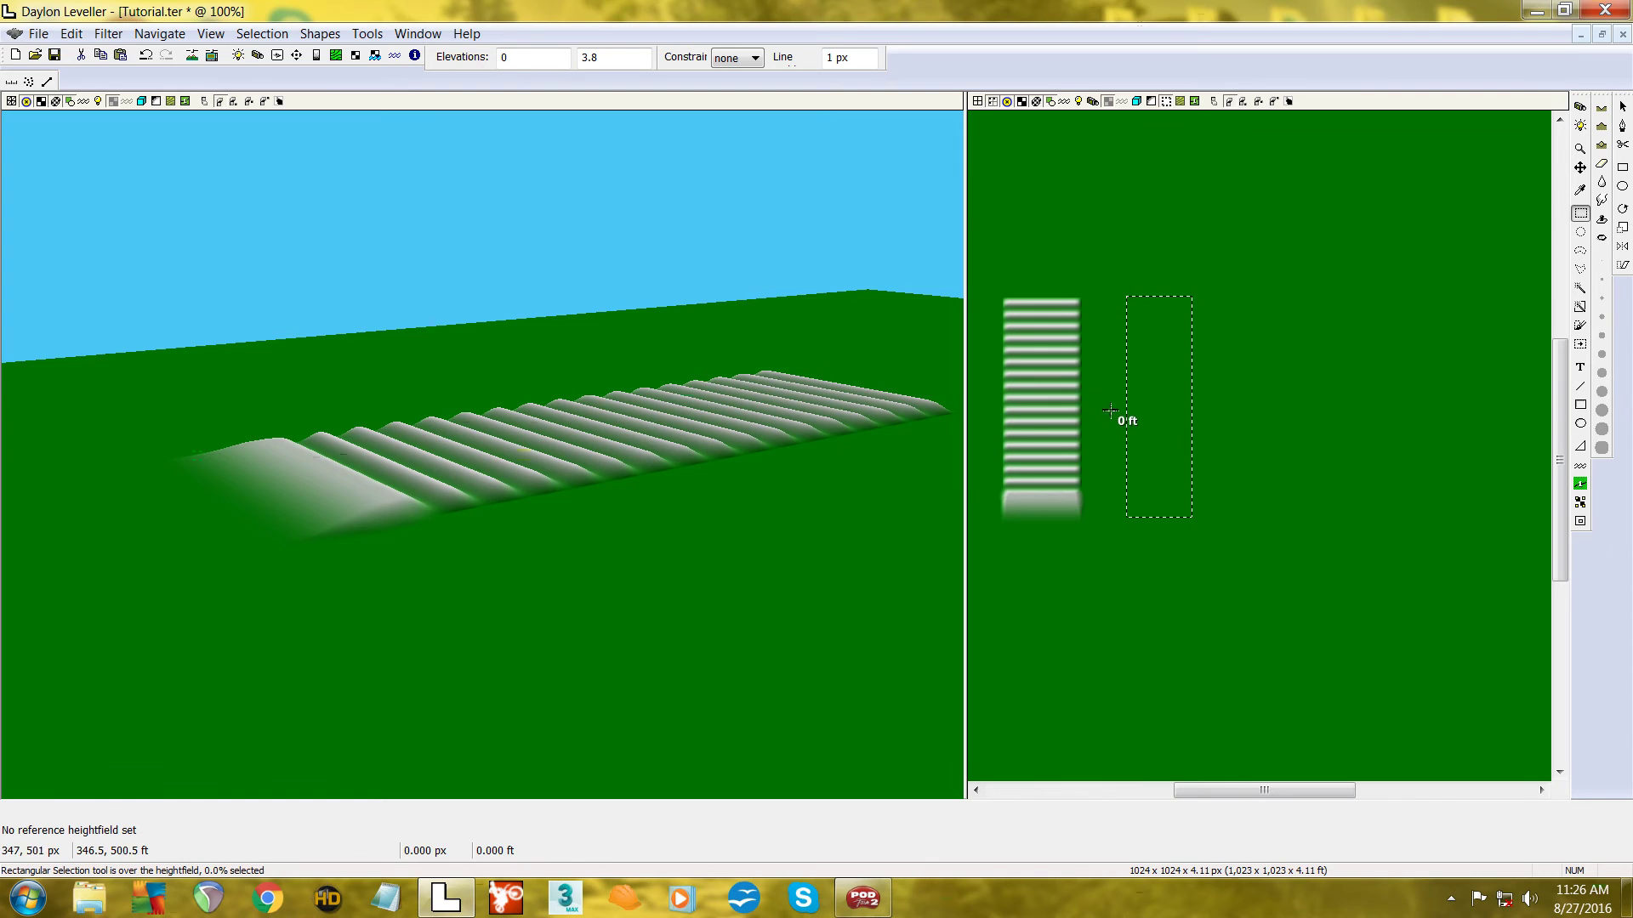
pyautogui.scroll(1, 1057, 336)
pyautogui.moveTo(1054, 449); pyautogui.dragTo(1132, 400)
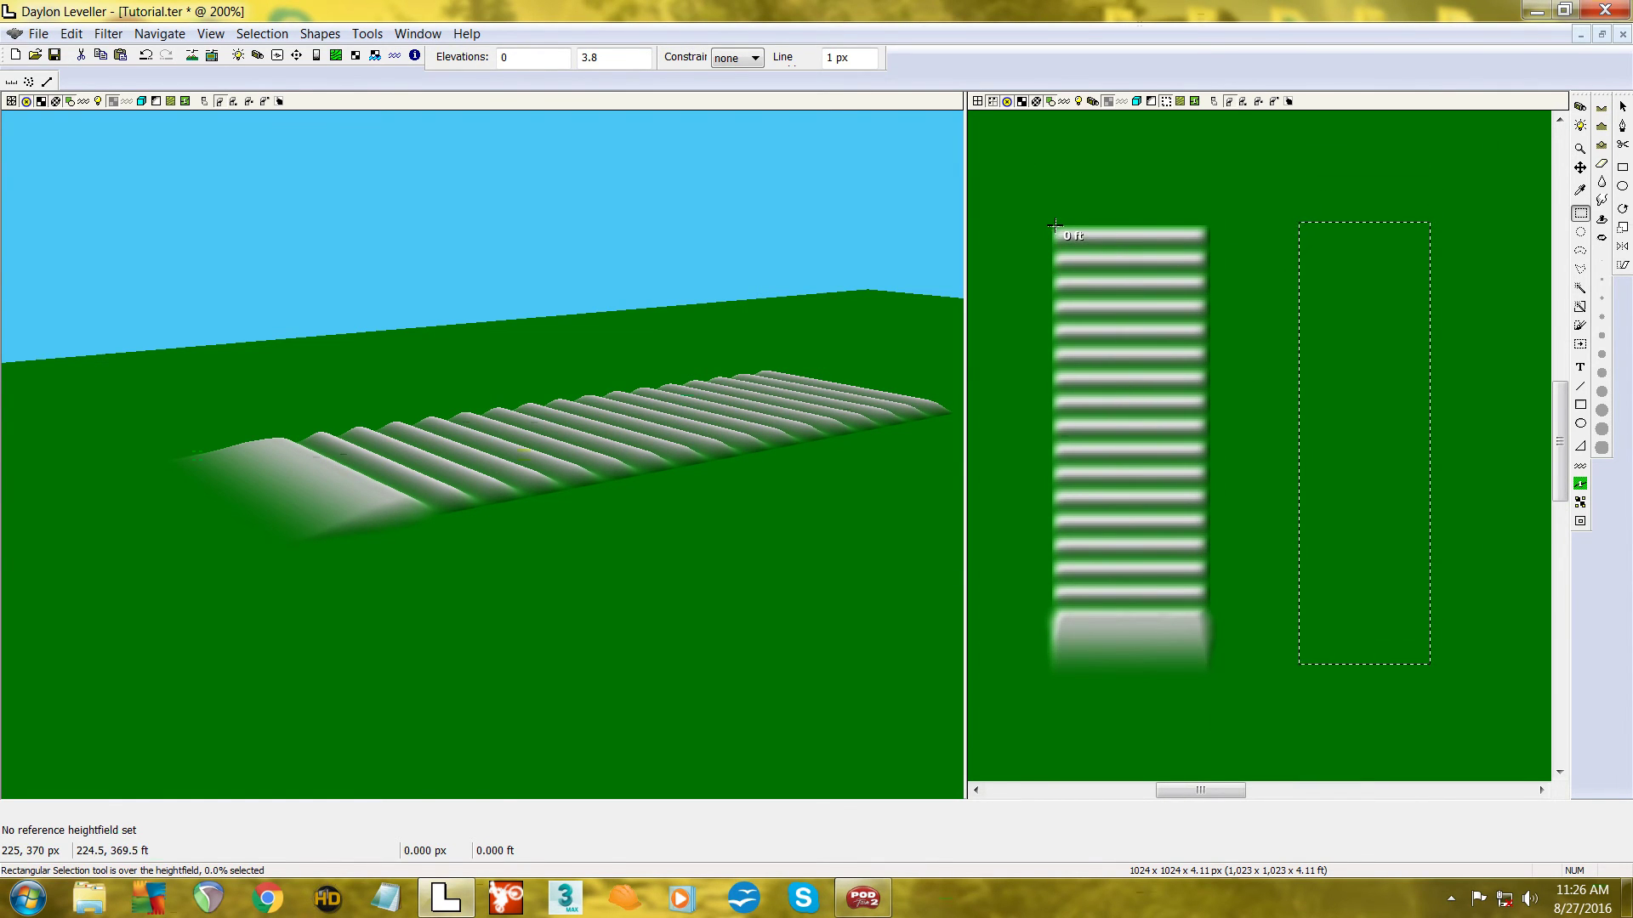
pyautogui.moveTo(1055, 225); pyautogui.dragTo(1214, 676)
# - Set the Ramp tool to Add with elevation 4 and raise the section from its bottom upward
pyautogui.click(1580, 446)
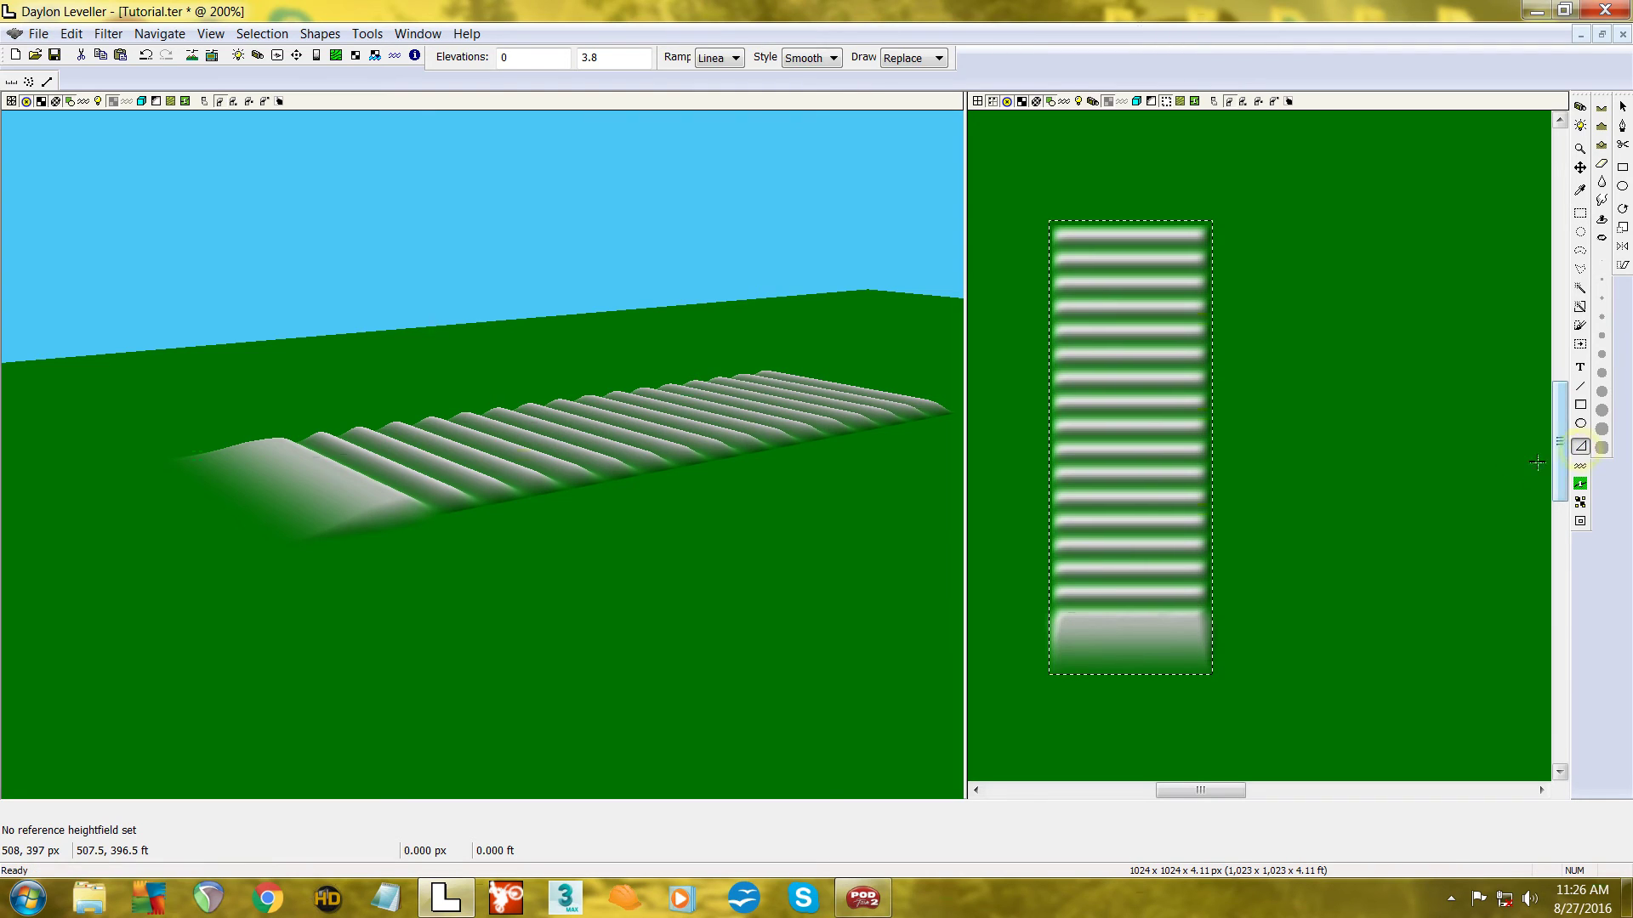
pyautogui.click(917, 57)
pyautogui.click(925, 91)
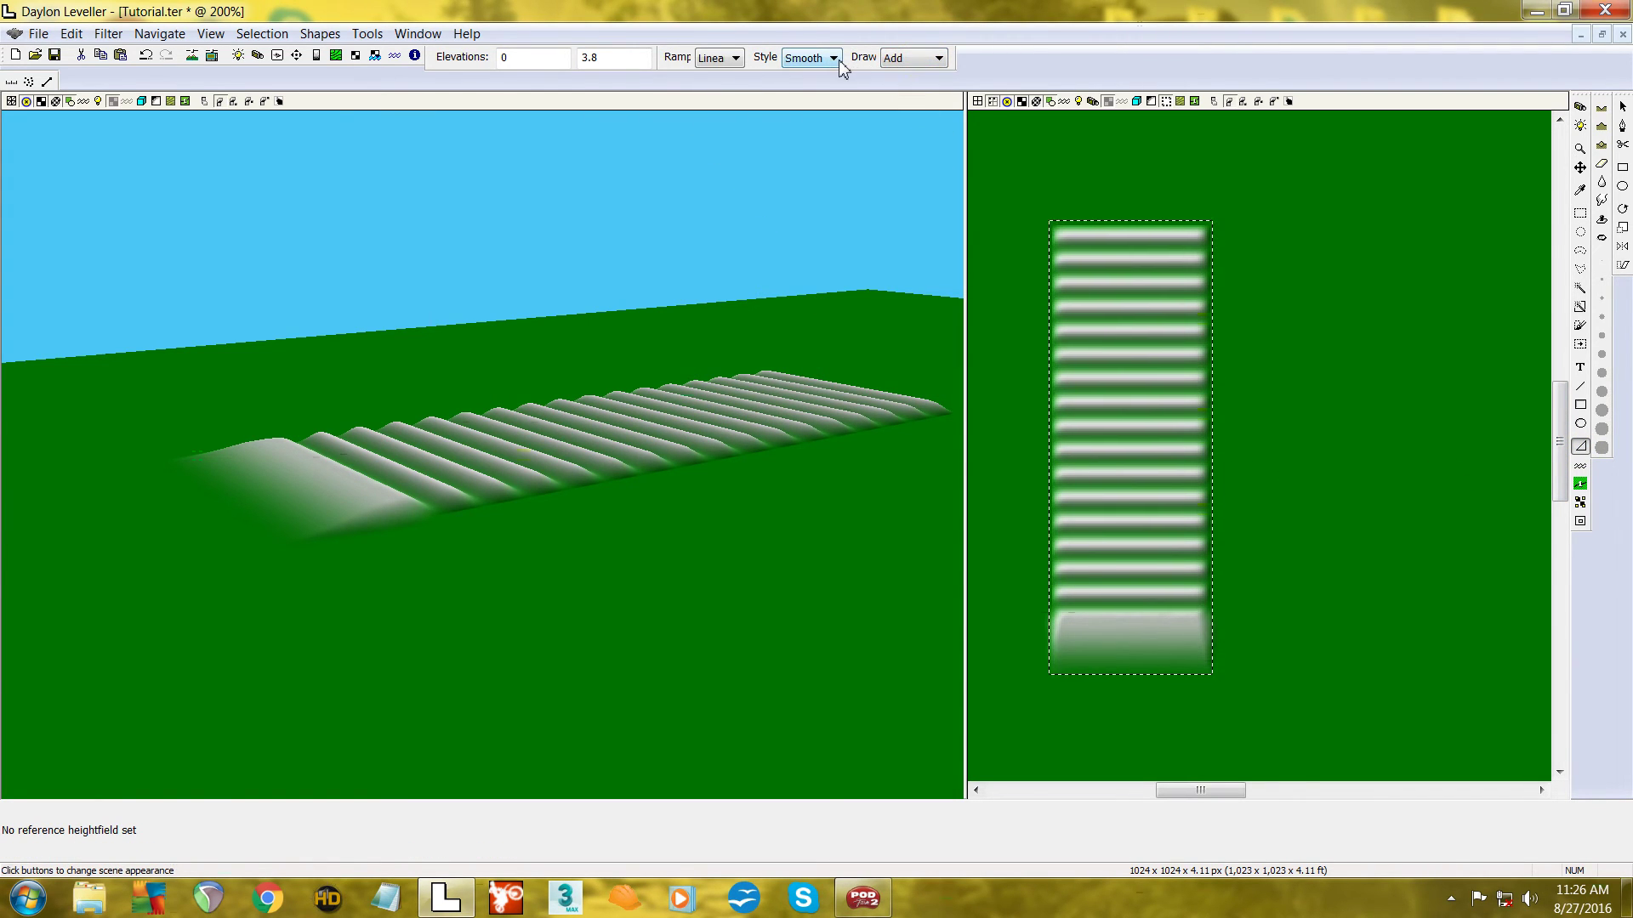
pyautogui.doubleClick(612, 64)
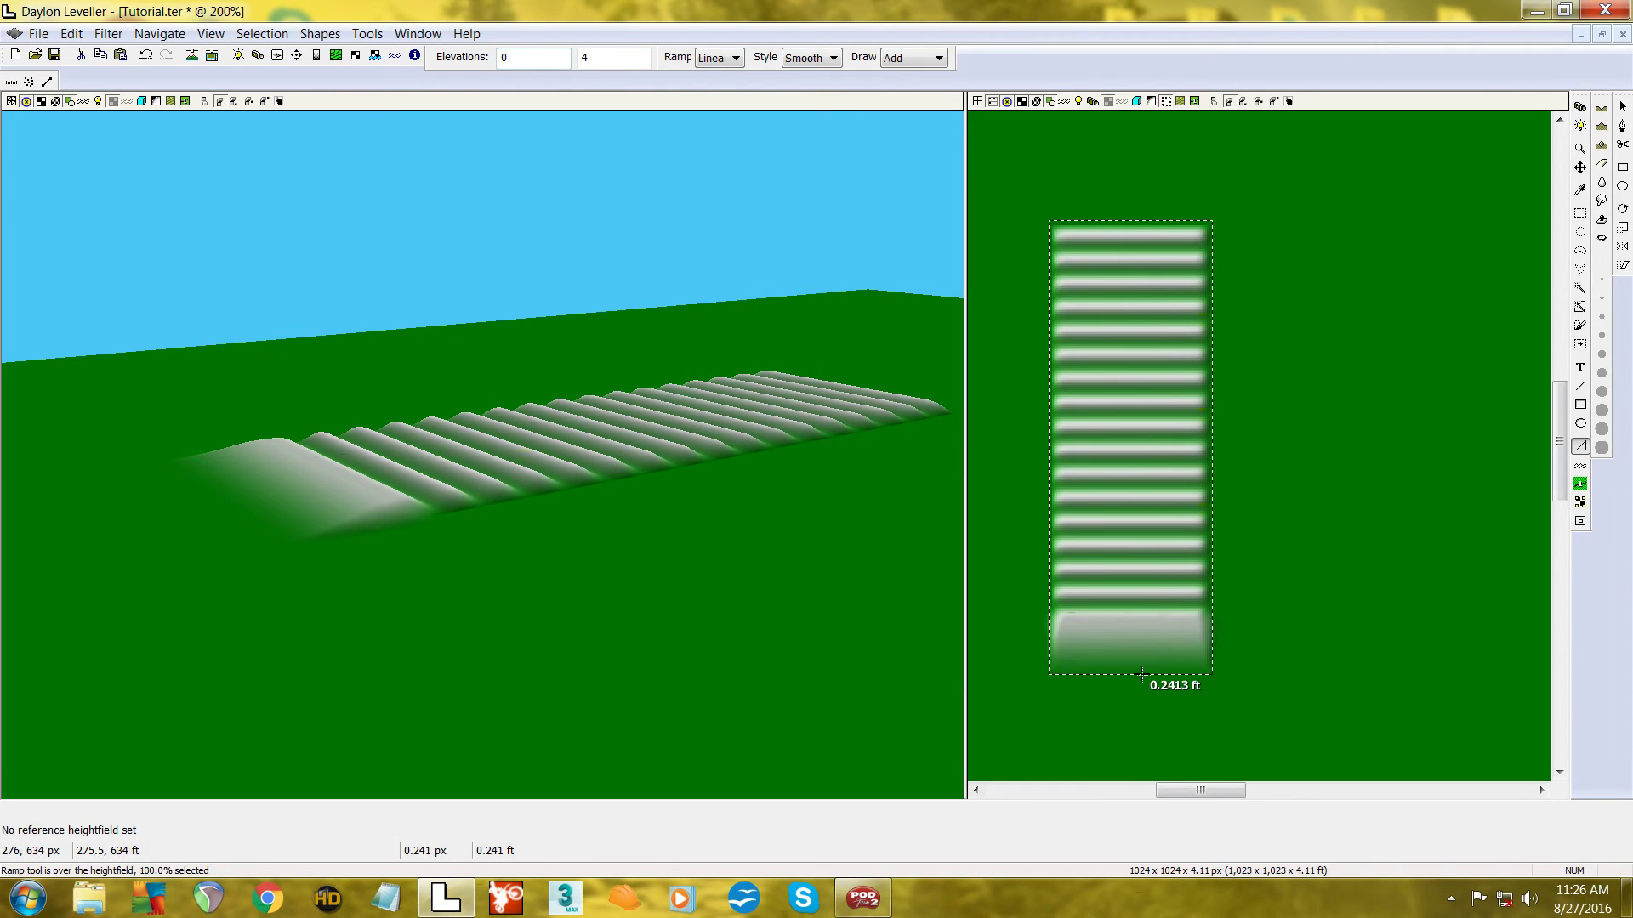
pyautogui.moveTo(1131, 674); pyautogui.dragTo(1127, 551)
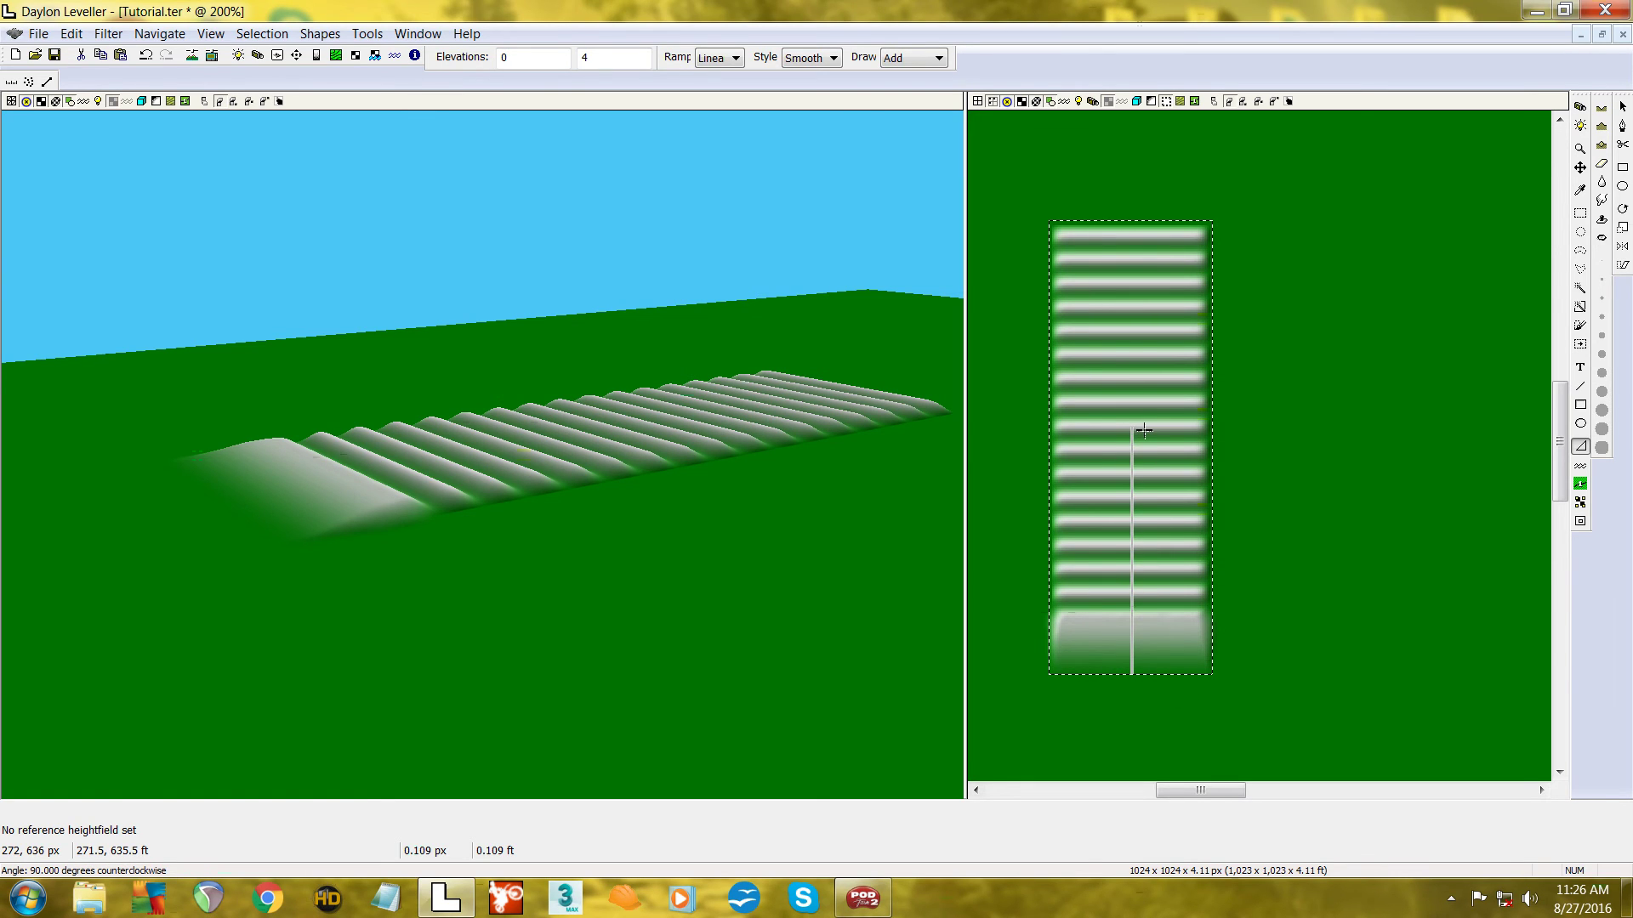
pyautogui.moveTo(1144, 431); pyautogui.dragTo(1144, 431)
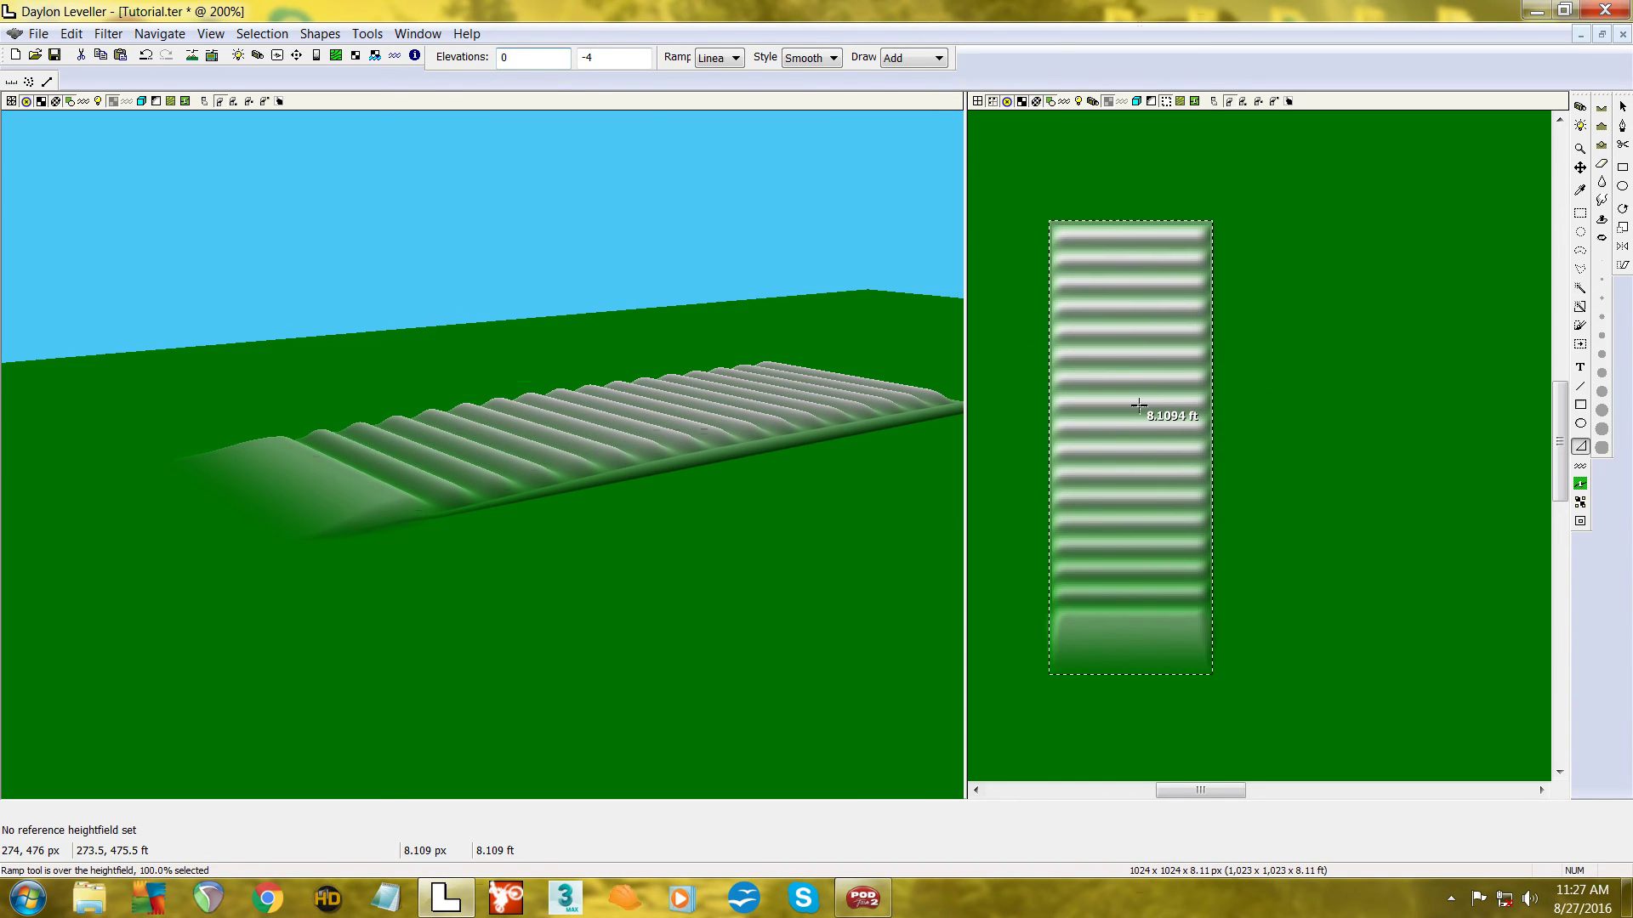
# - Apply a -4 ramp from the section's middle to lower the far half, then view it closer
pyautogui.moveTo(1137, 403); pyautogui.dragTo(1138, 367)
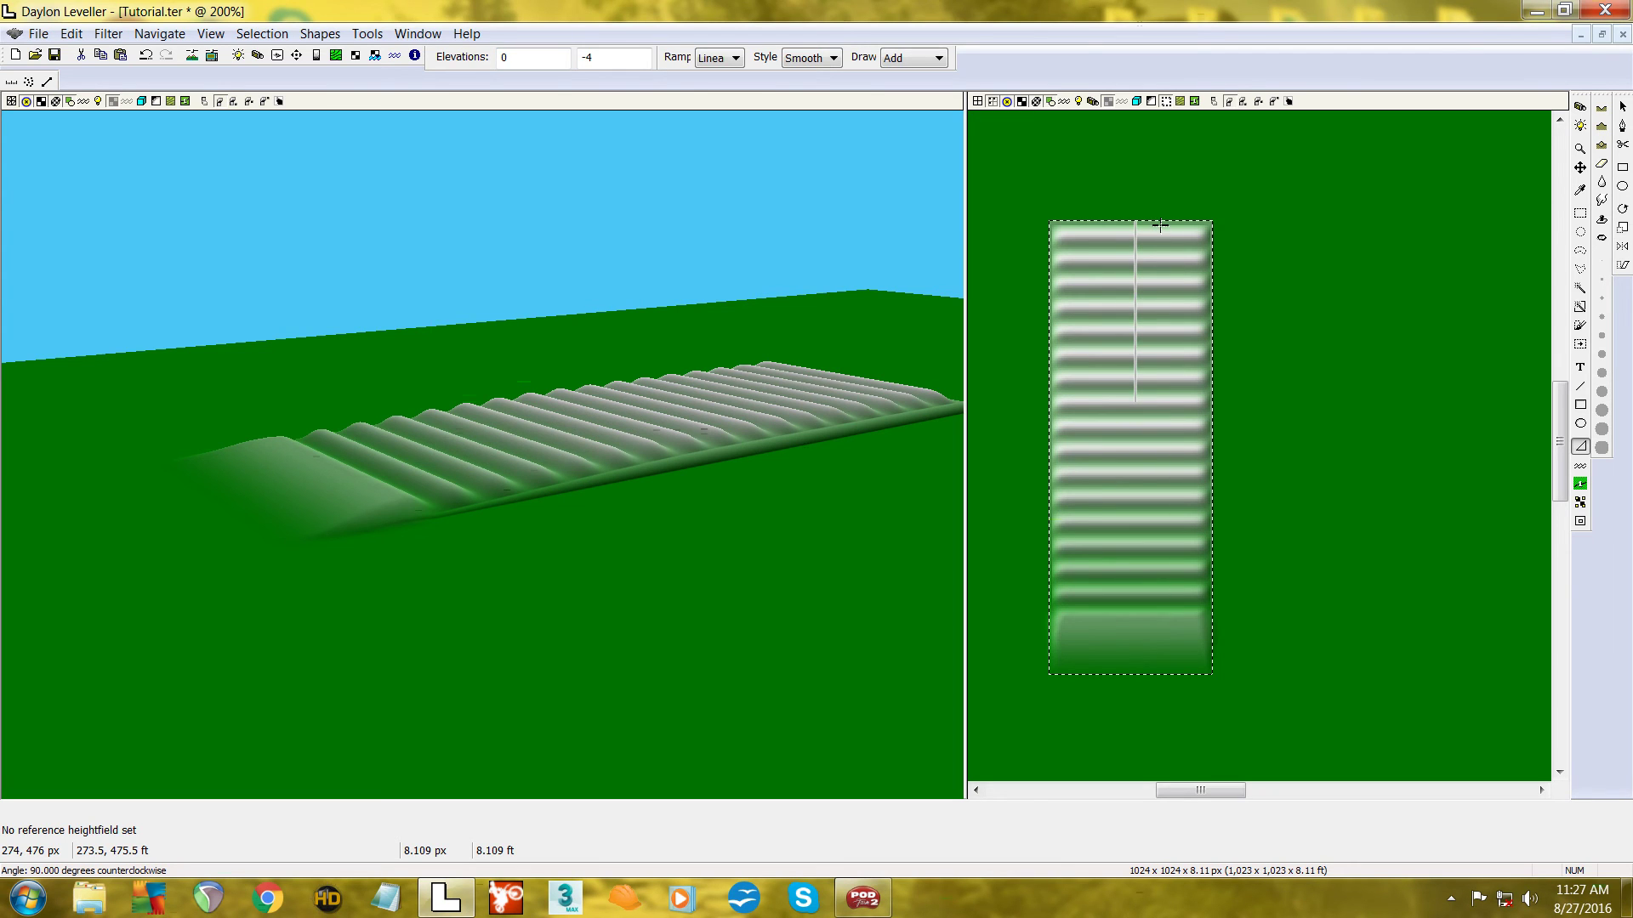
pyautogui.moveTo(1159, 224); pyautogui.dragTo(1161, 224)
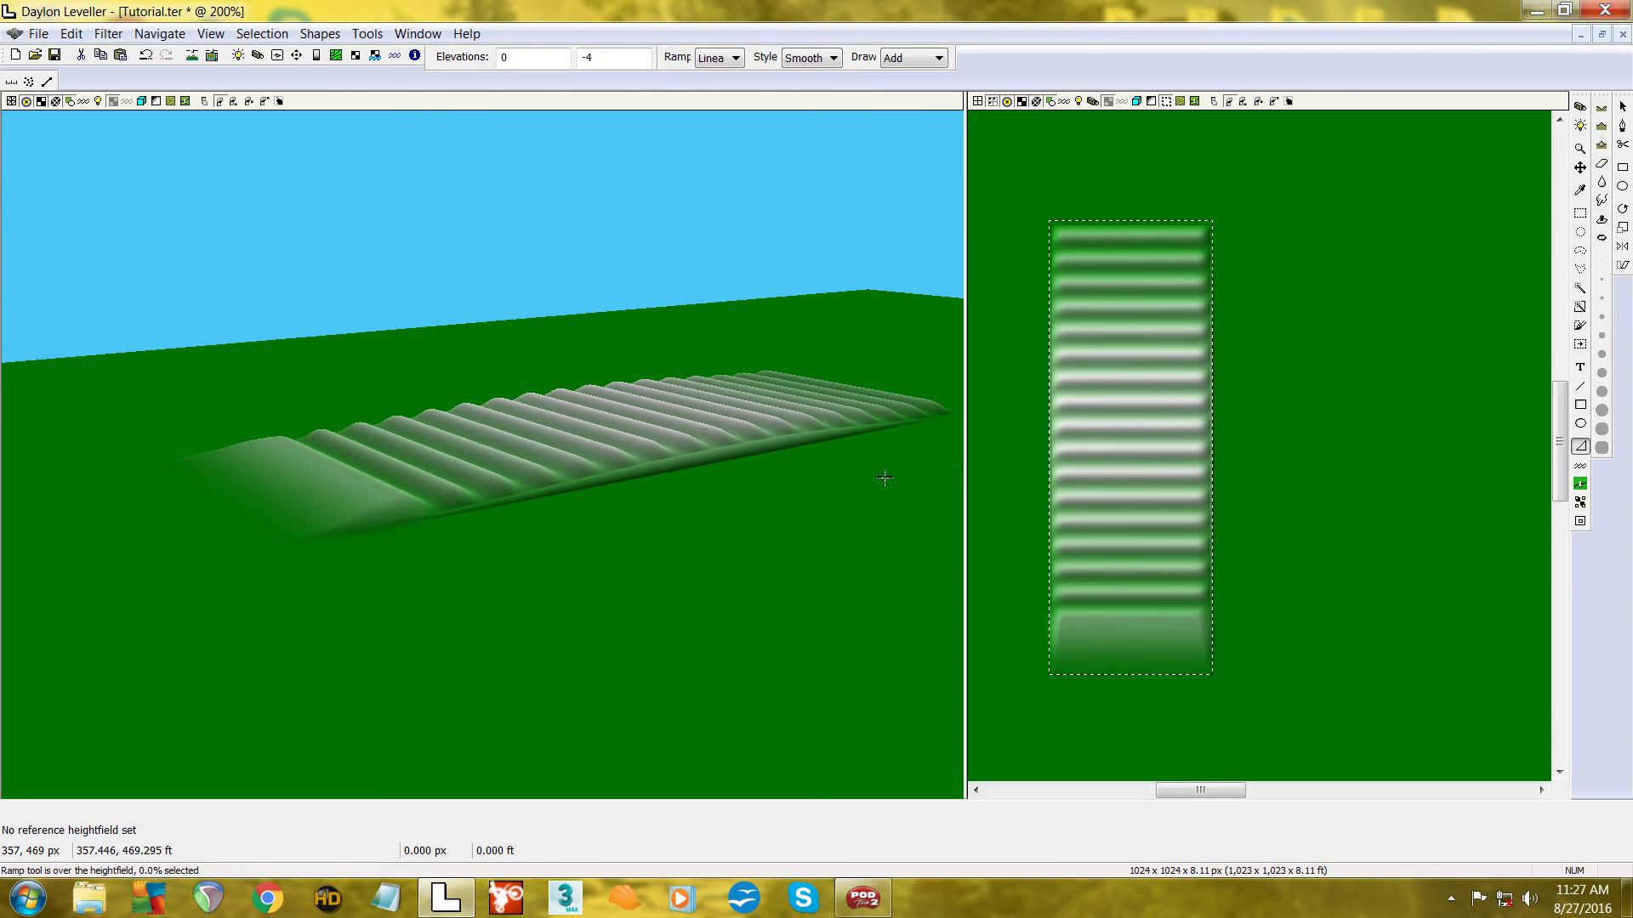
pyautogui.press('c')
pyautogui.moveTo(842, 437); pyautogui.dragTo(576, 426)
pyautogui.press('p')
pyautogui.press('c')
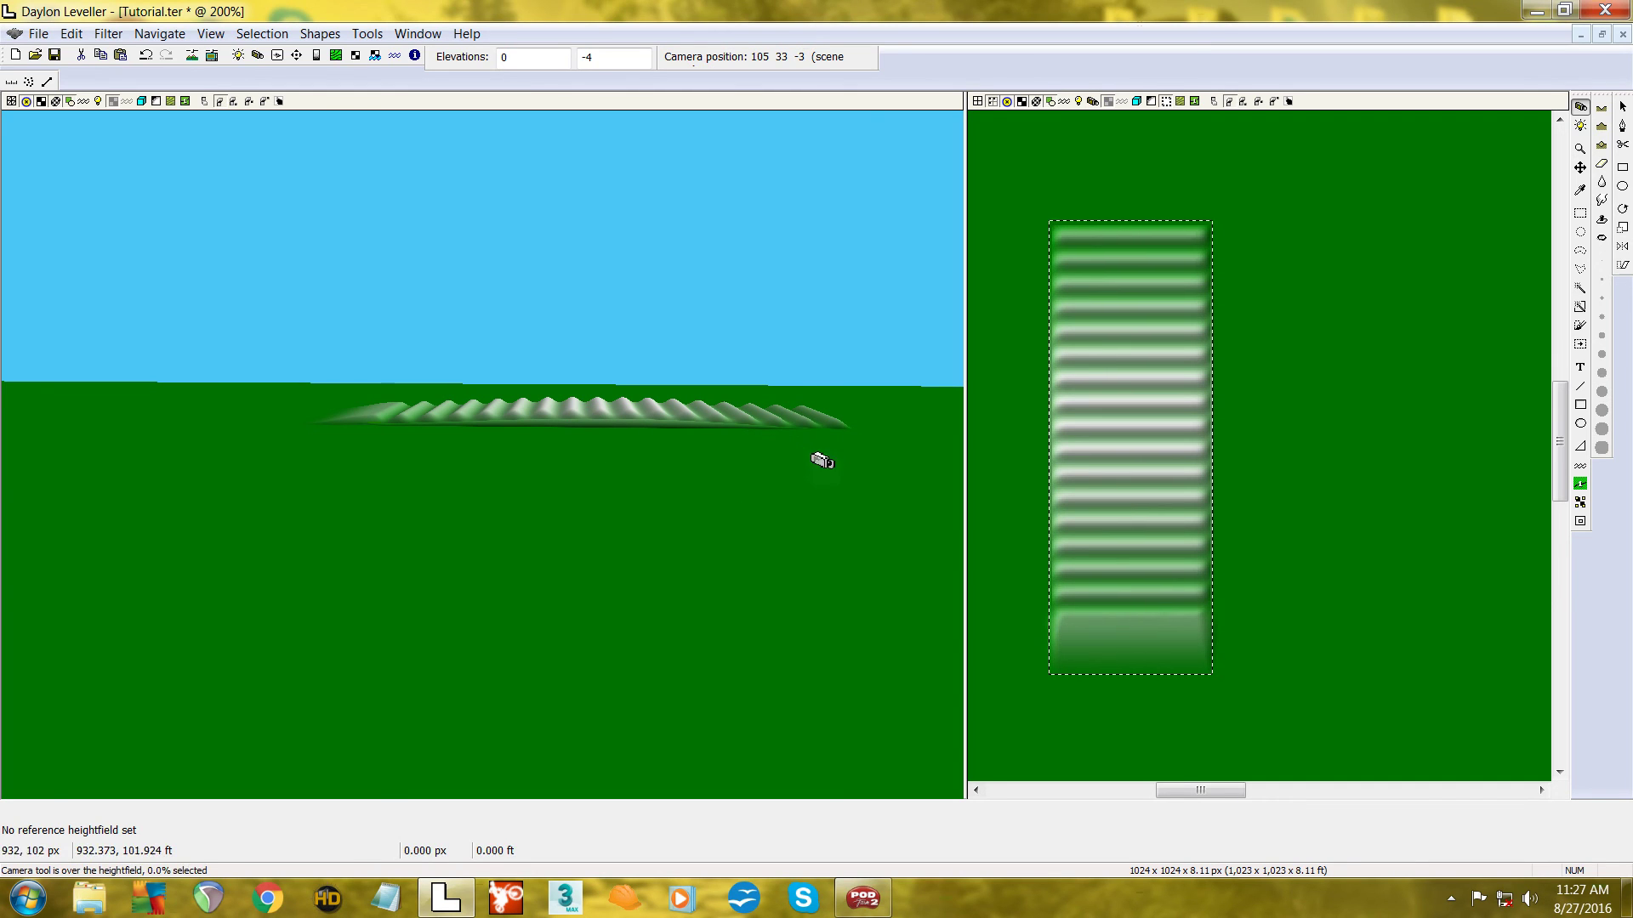
pyautogui.moveTo(561, 467); pyautogui.dragTo(820, 616)
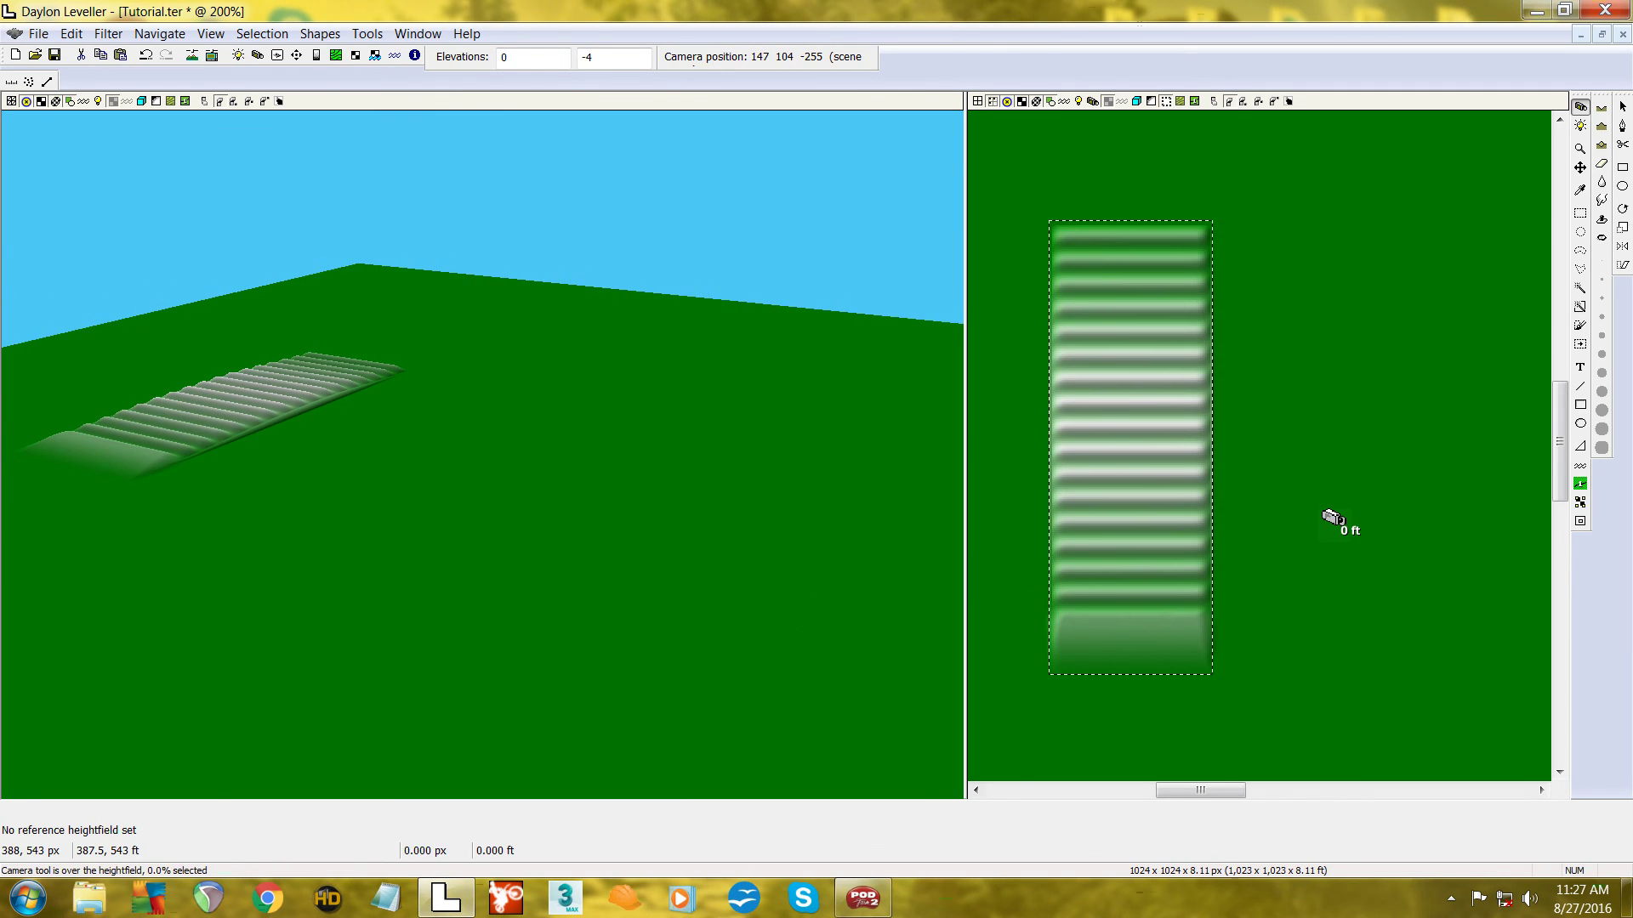
pyautogui.scroll(-2, 1267, 484)
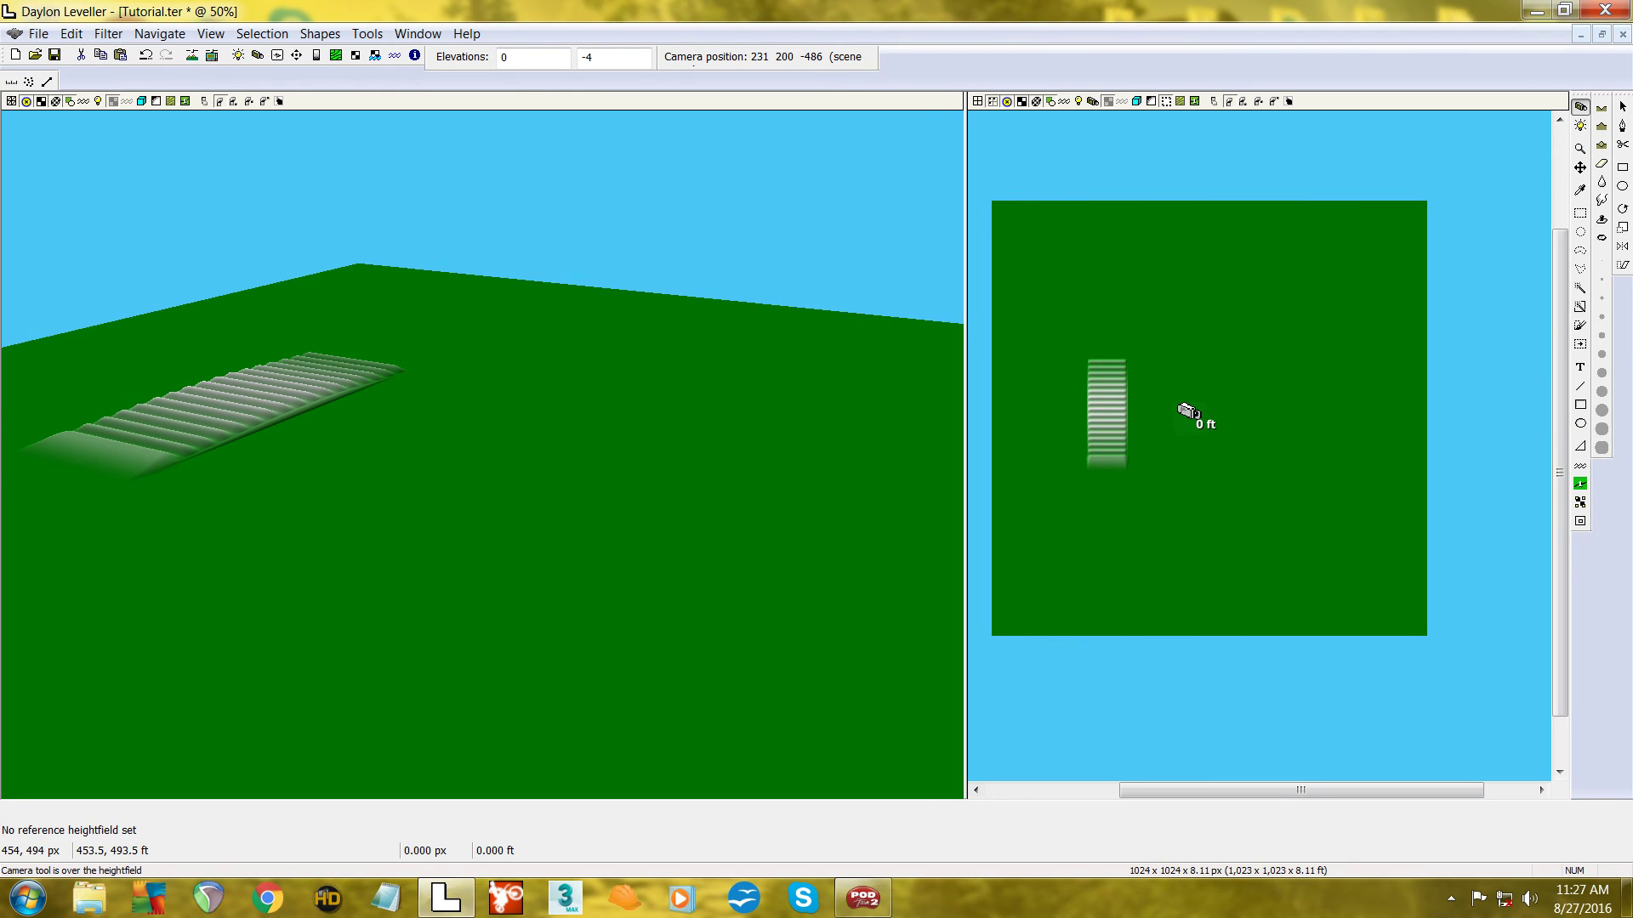
pyautogui.scroll(2, 1148, 425)
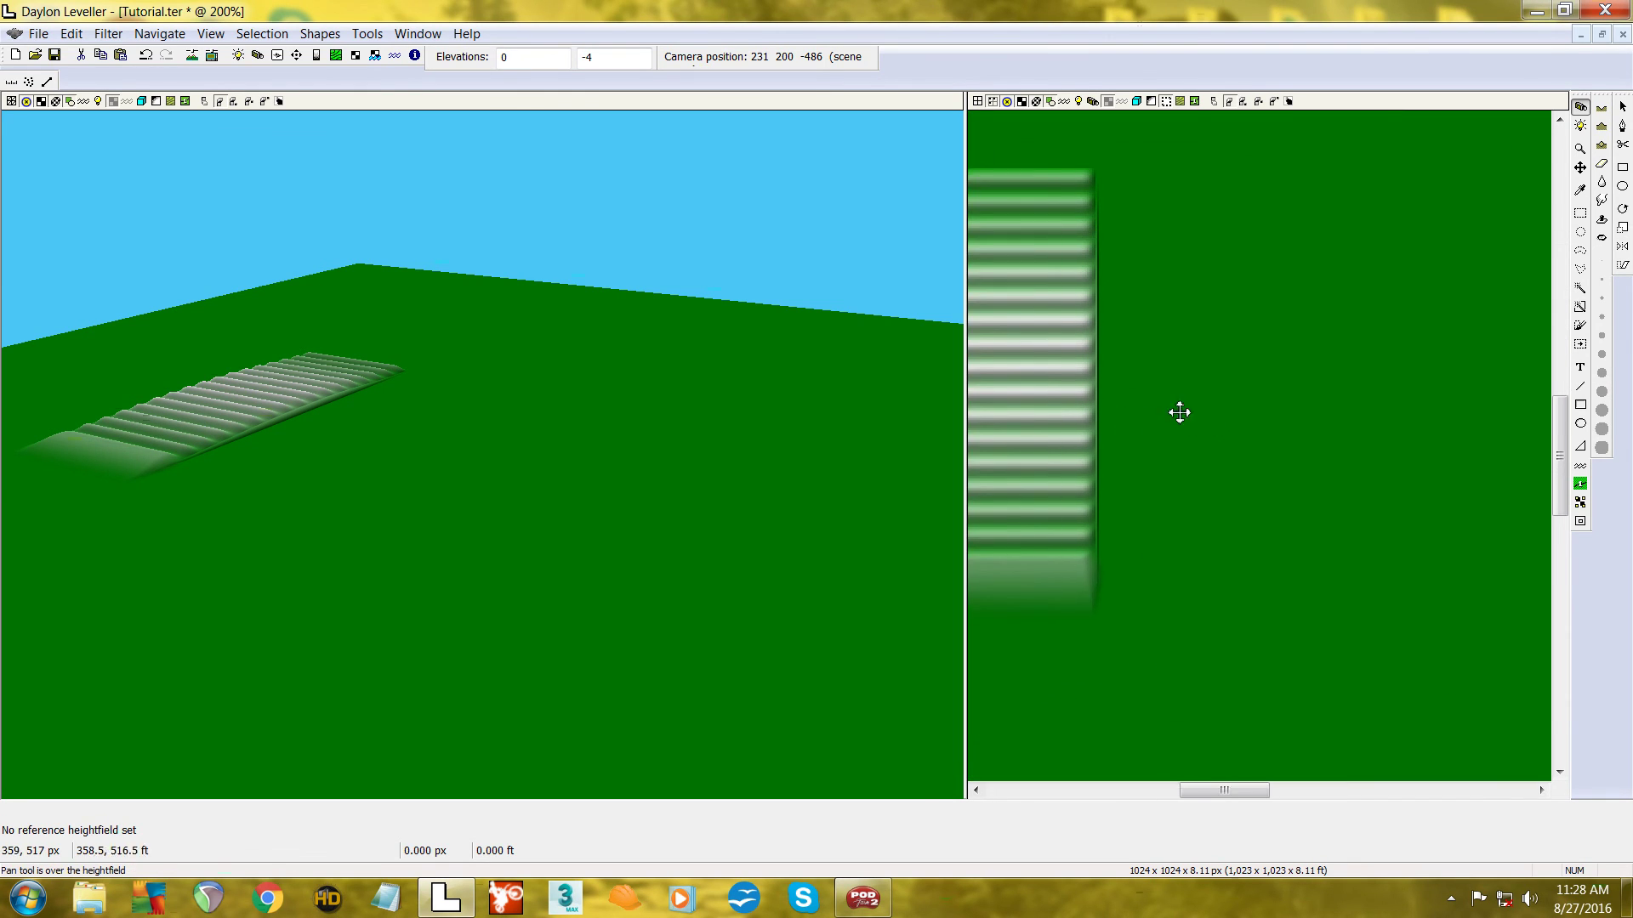
# - Cut five parallel lengthwise ruts with the Line Shape tool in Replace mode, then view them closely
pyautogui.click(1580, 388)
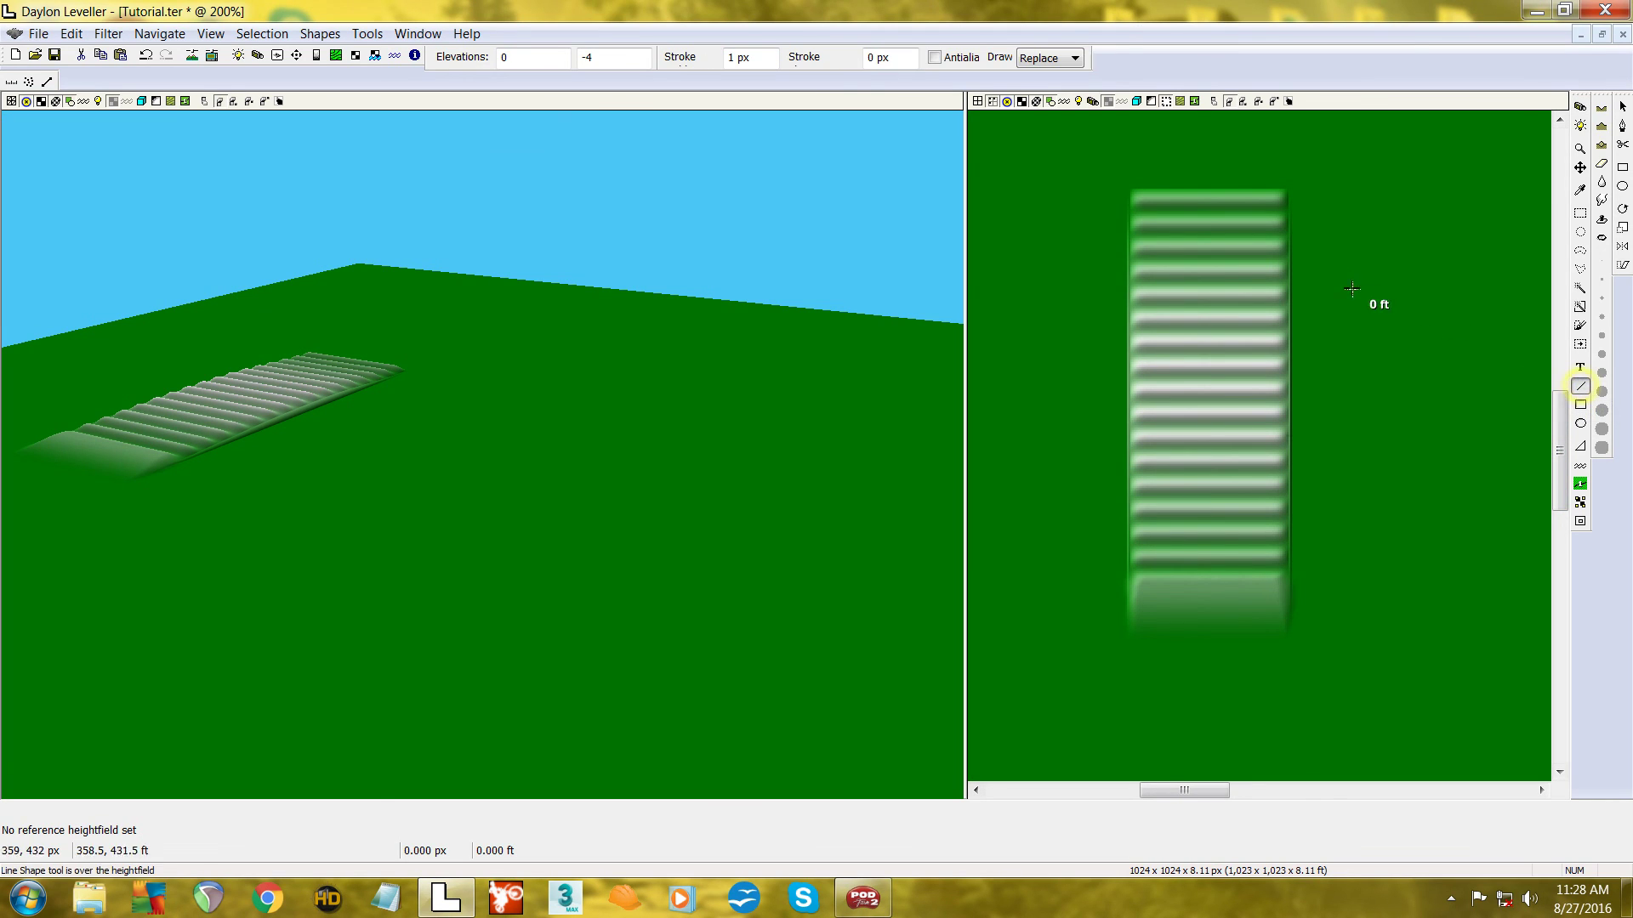
pyautogui.click(1075, 59)
pyautogui.click(1070, 61)
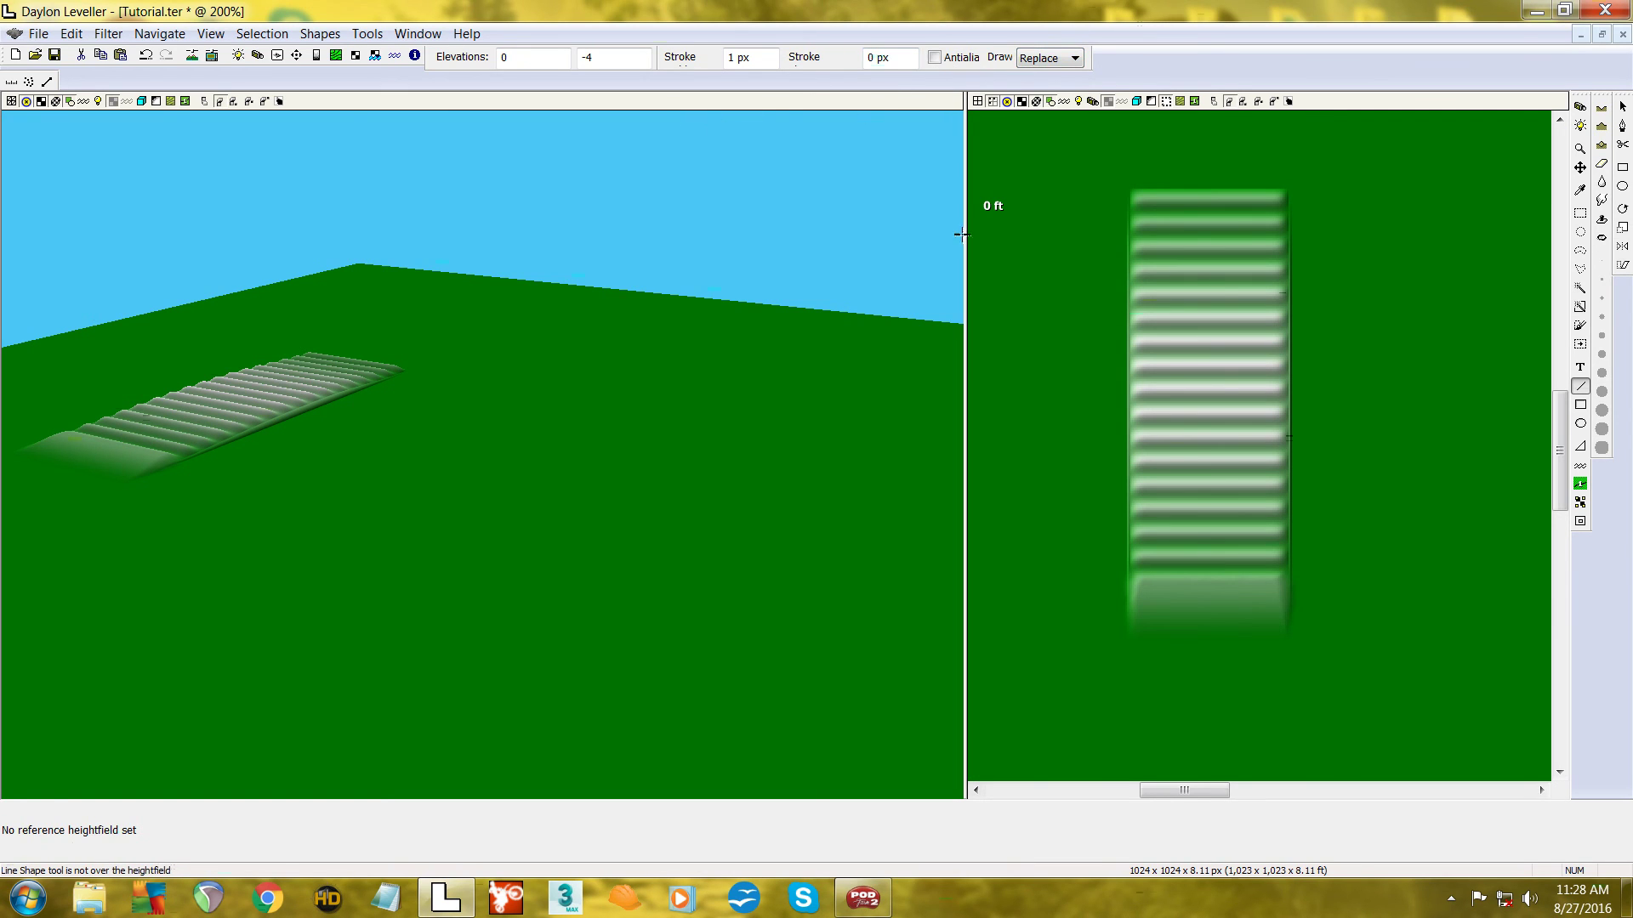
pyautogui.moveTo(1268, 581); pyautogui.dragTo(1282, 187)
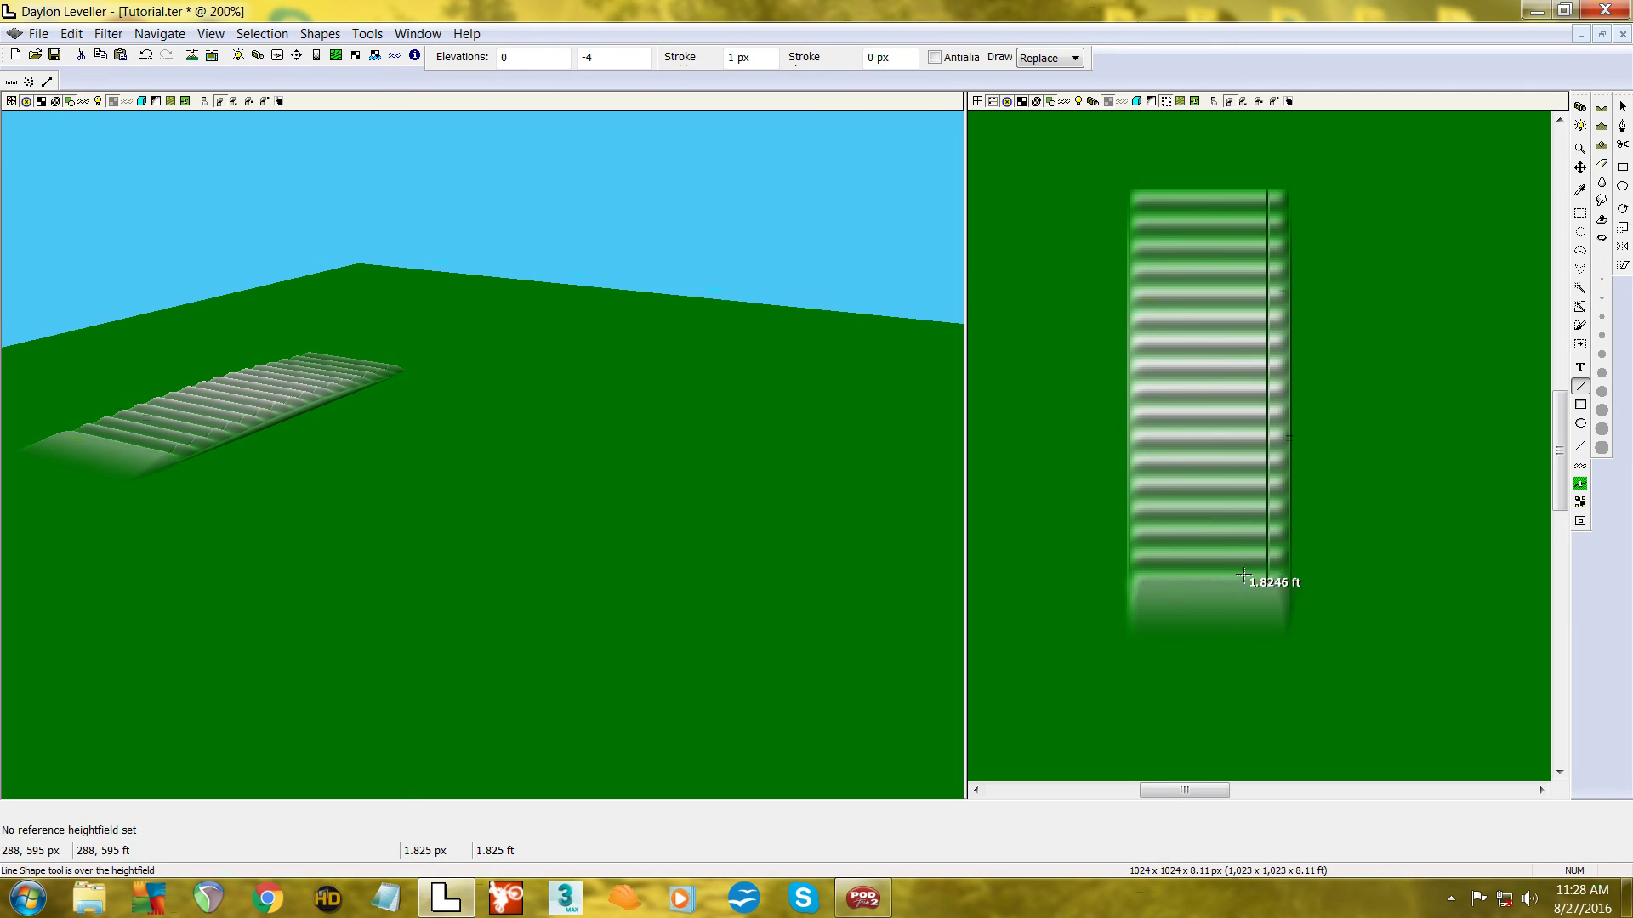
pyautogui.moveTo(1257, 583); pyautogui.dragTo(1291, 191)
pyautogui.moveTo(1251, 585); pyautogui.dragTo(1233, 194)
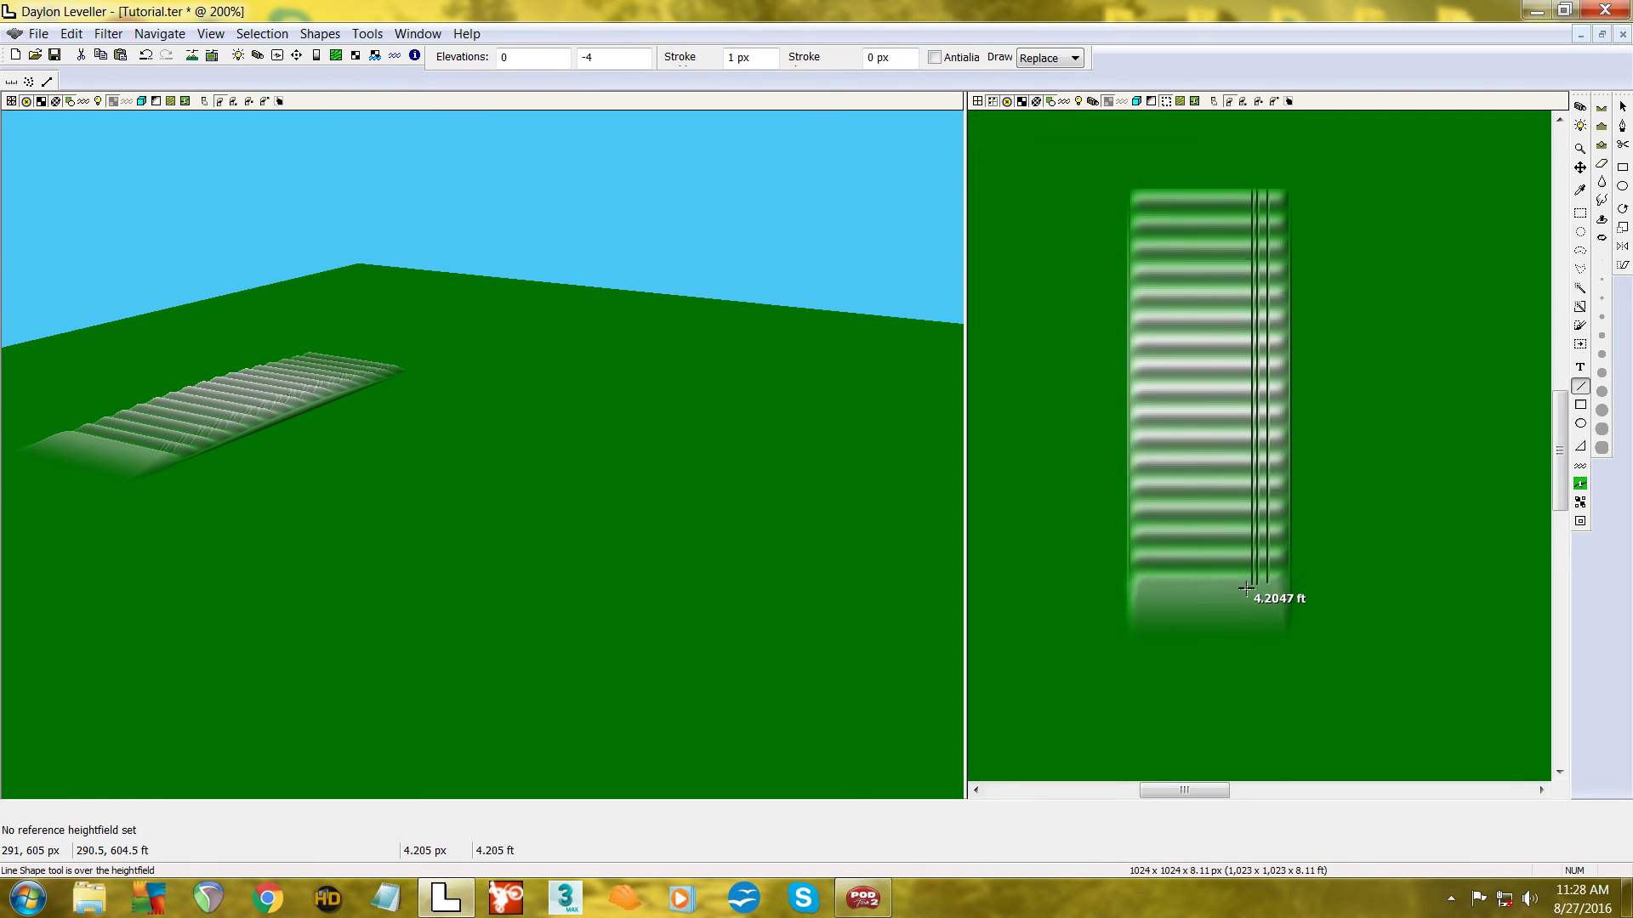
pyautogui.moveTo(1242, 585); pyautogui.dragTo(1220, 181)
pyautogui.moveTo(1237, 587); pyautogui.dragTo(1230, 191)
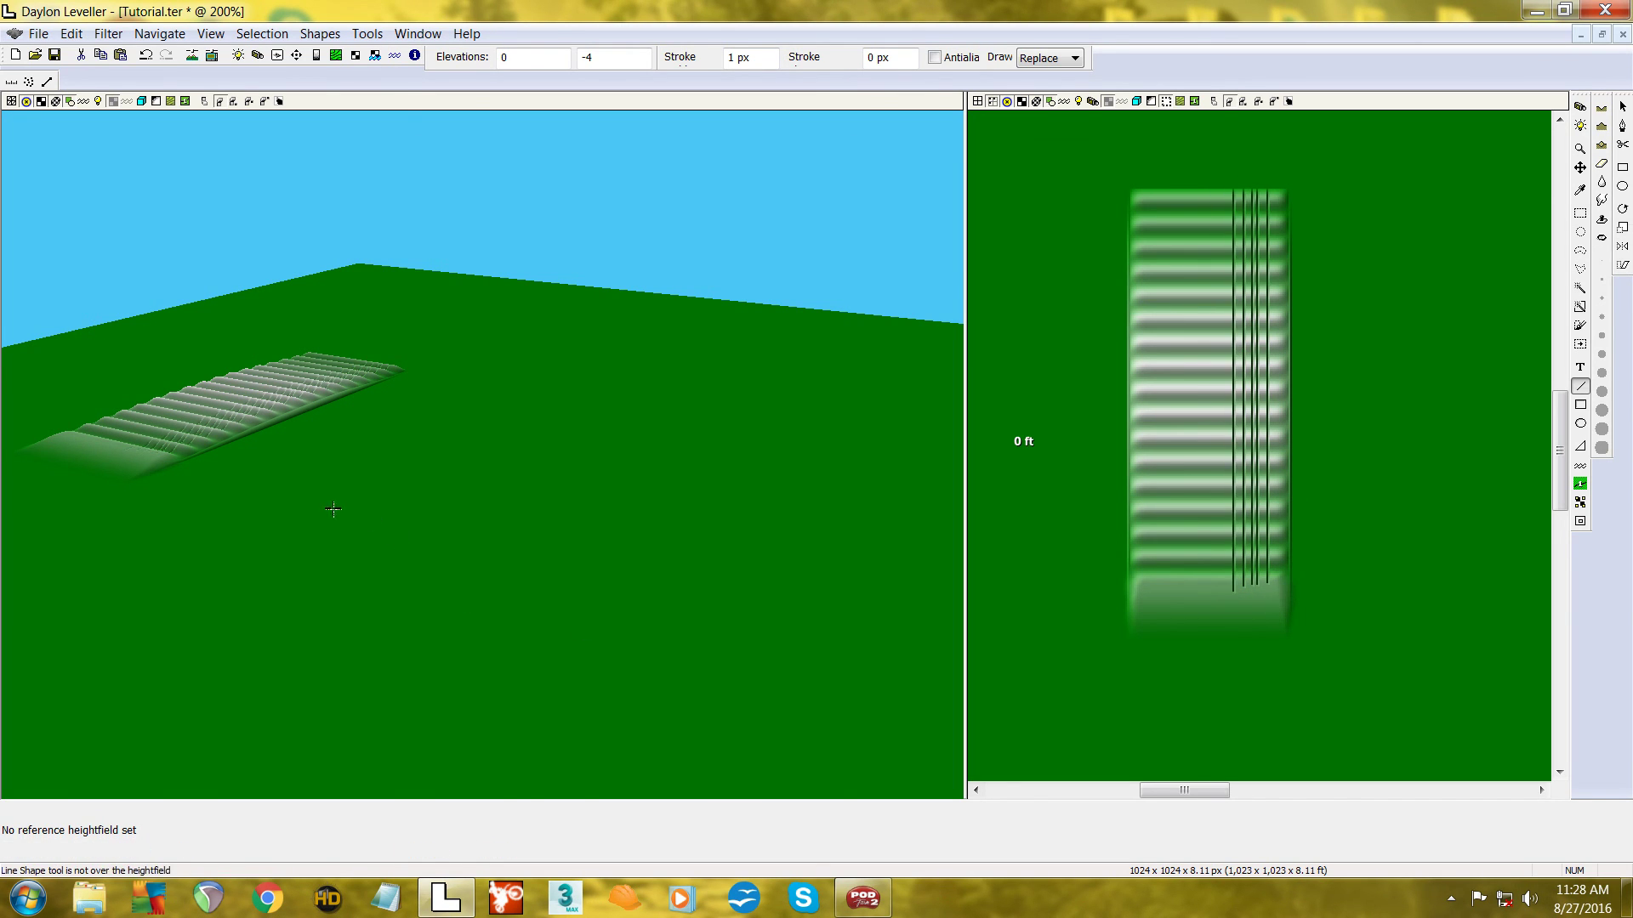
pyautogui.scroll(5, 240, 412)
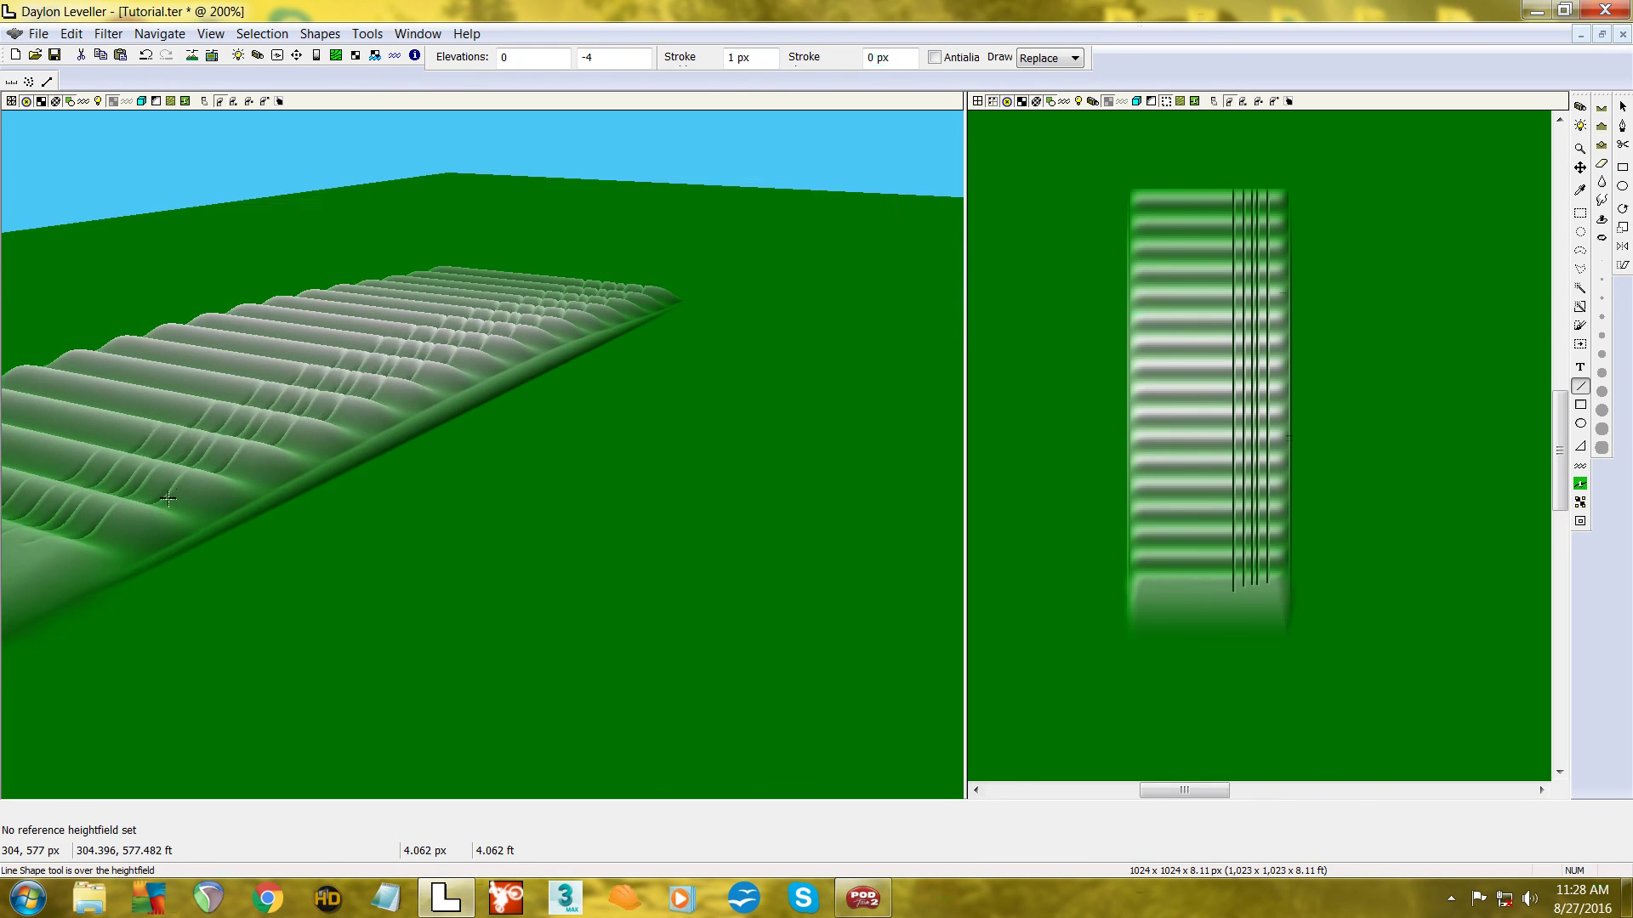
pyautogui.moveTo(130, 463); pyautogui.dragTo(455, 453)
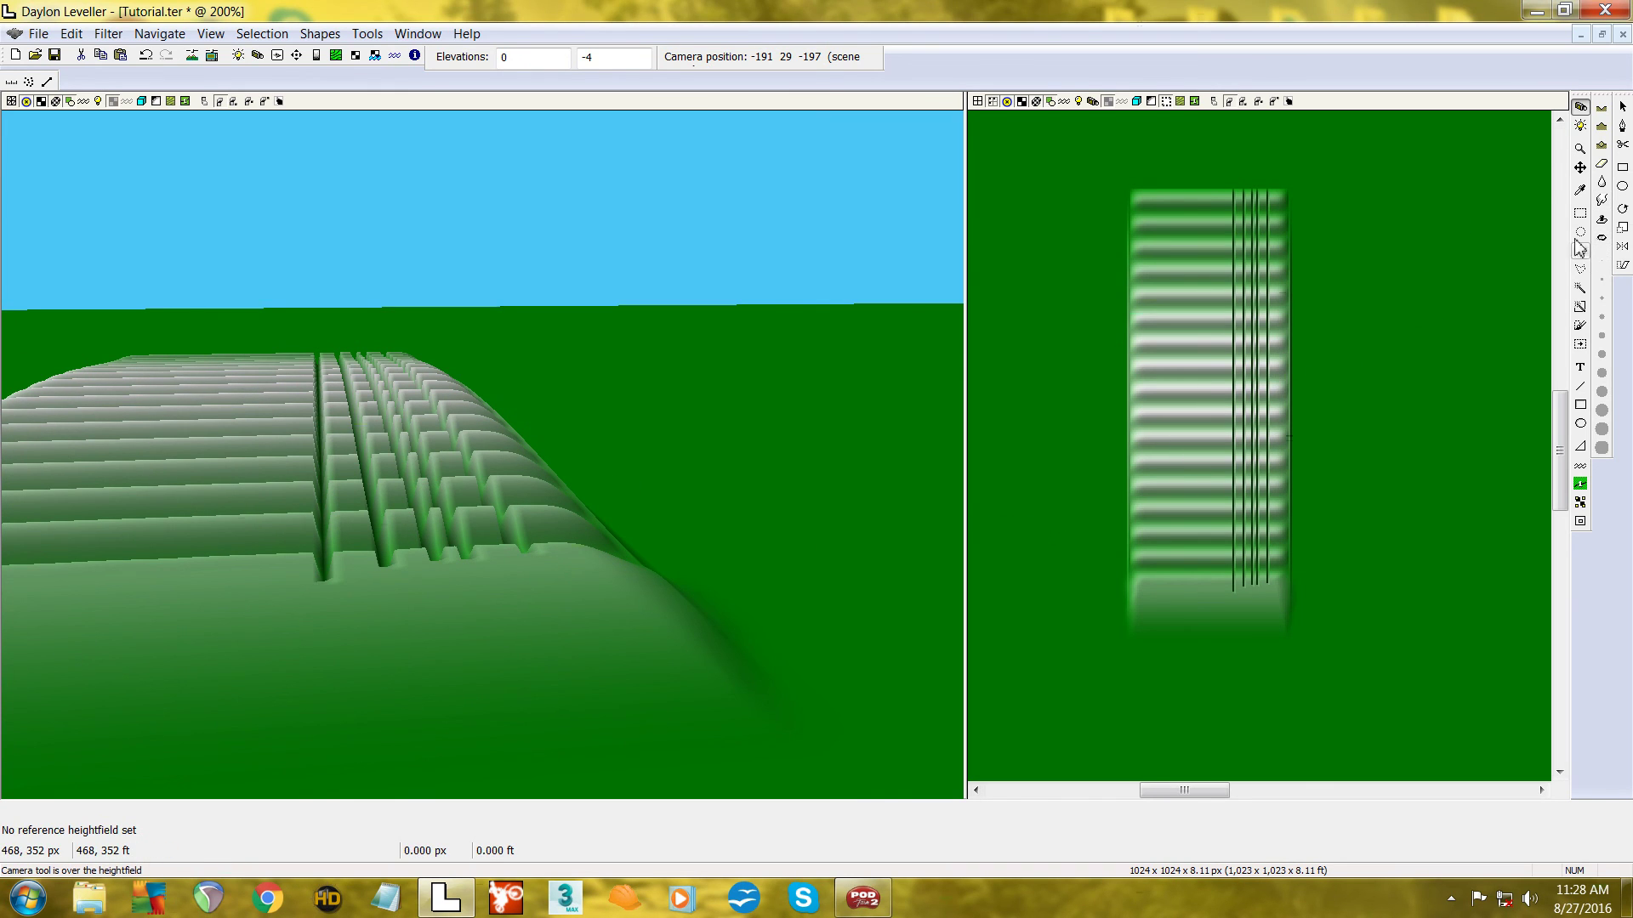
# - Select the whole whoop section, smooth it with Ctrl+F, inspect from a new angle, and deselect
pyautogui.click(1579, 213)
pyautogui.moveTo(1109, 173); pyautogui.dragTo(1332, 674)
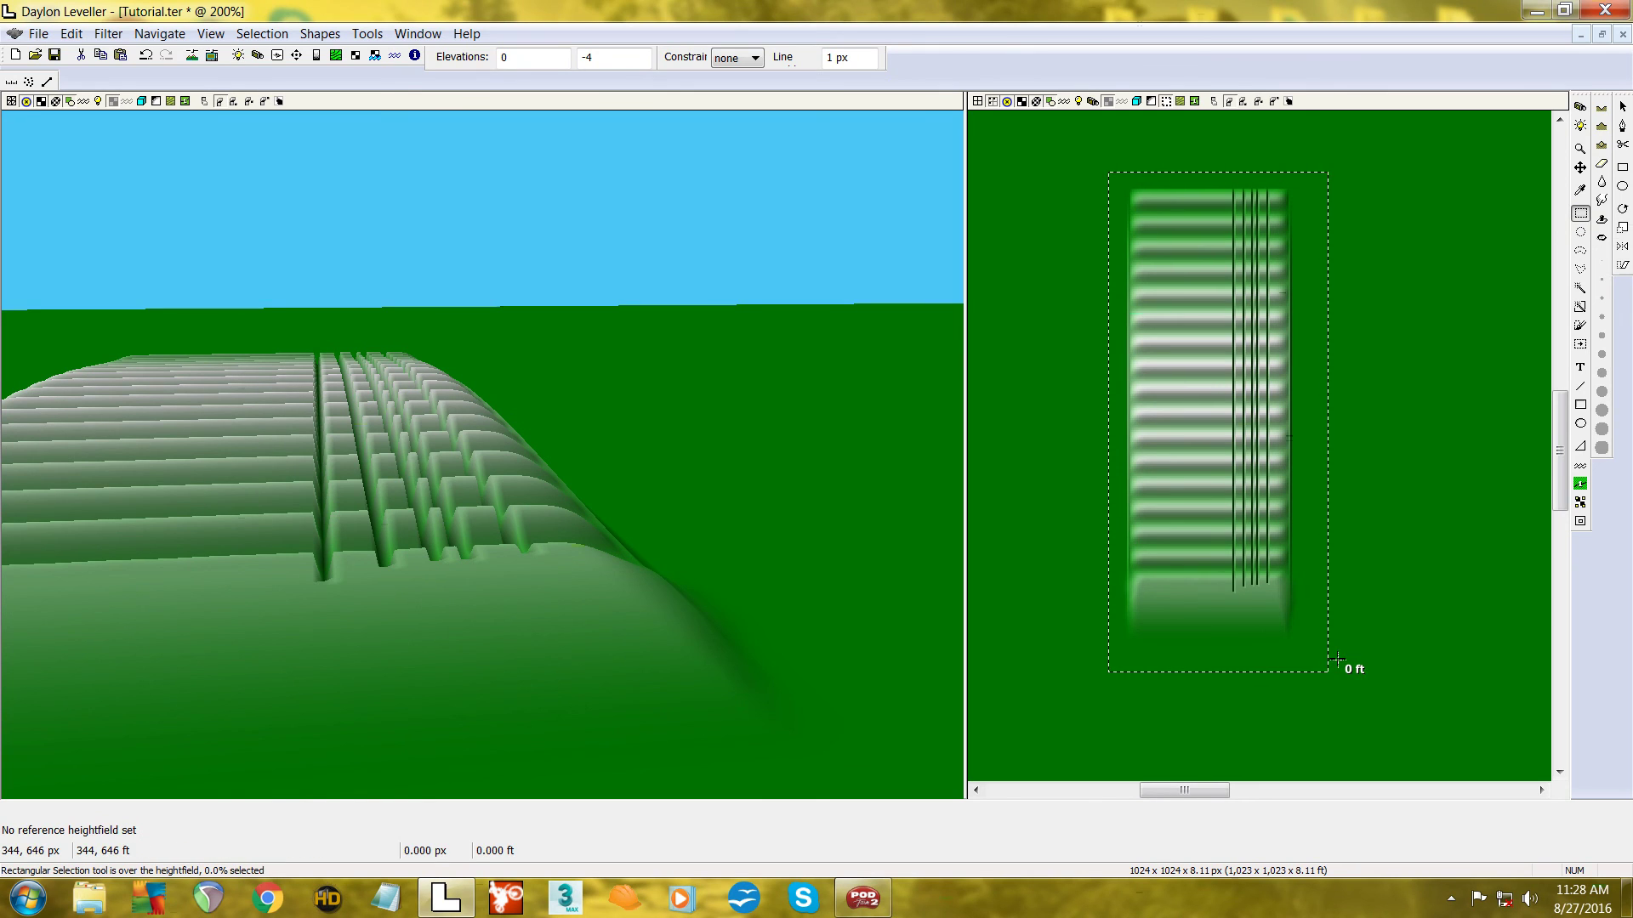
pyautogui.hotkey('ctrl', 'f')
pyautogui.hotkey('ctrl', 'f')
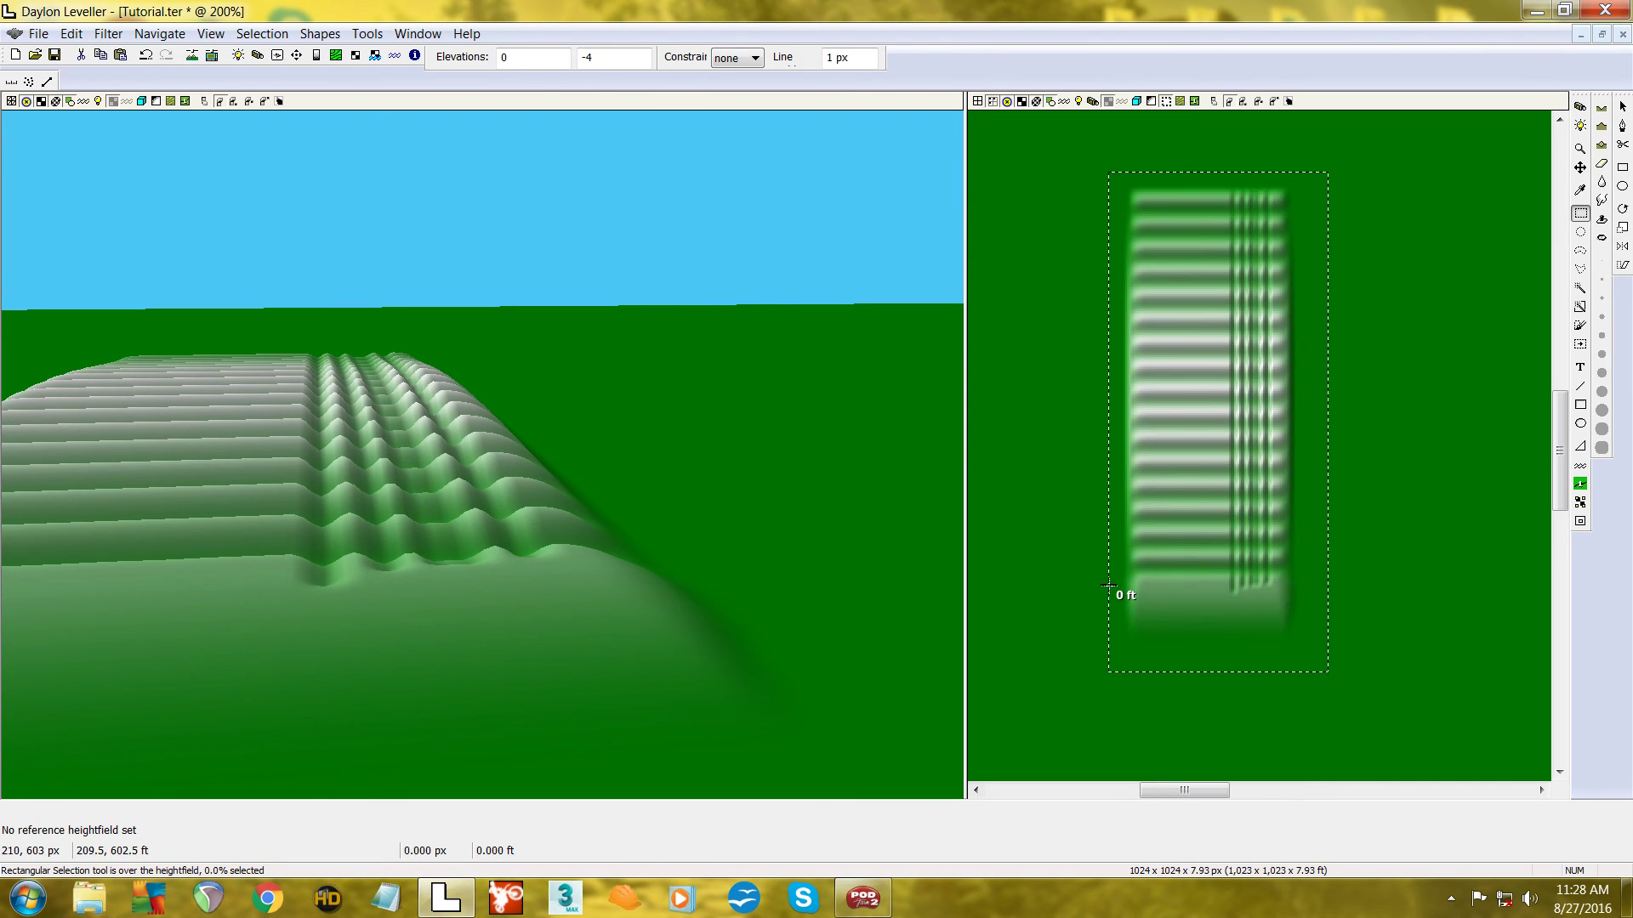
pyautogui.press('c')
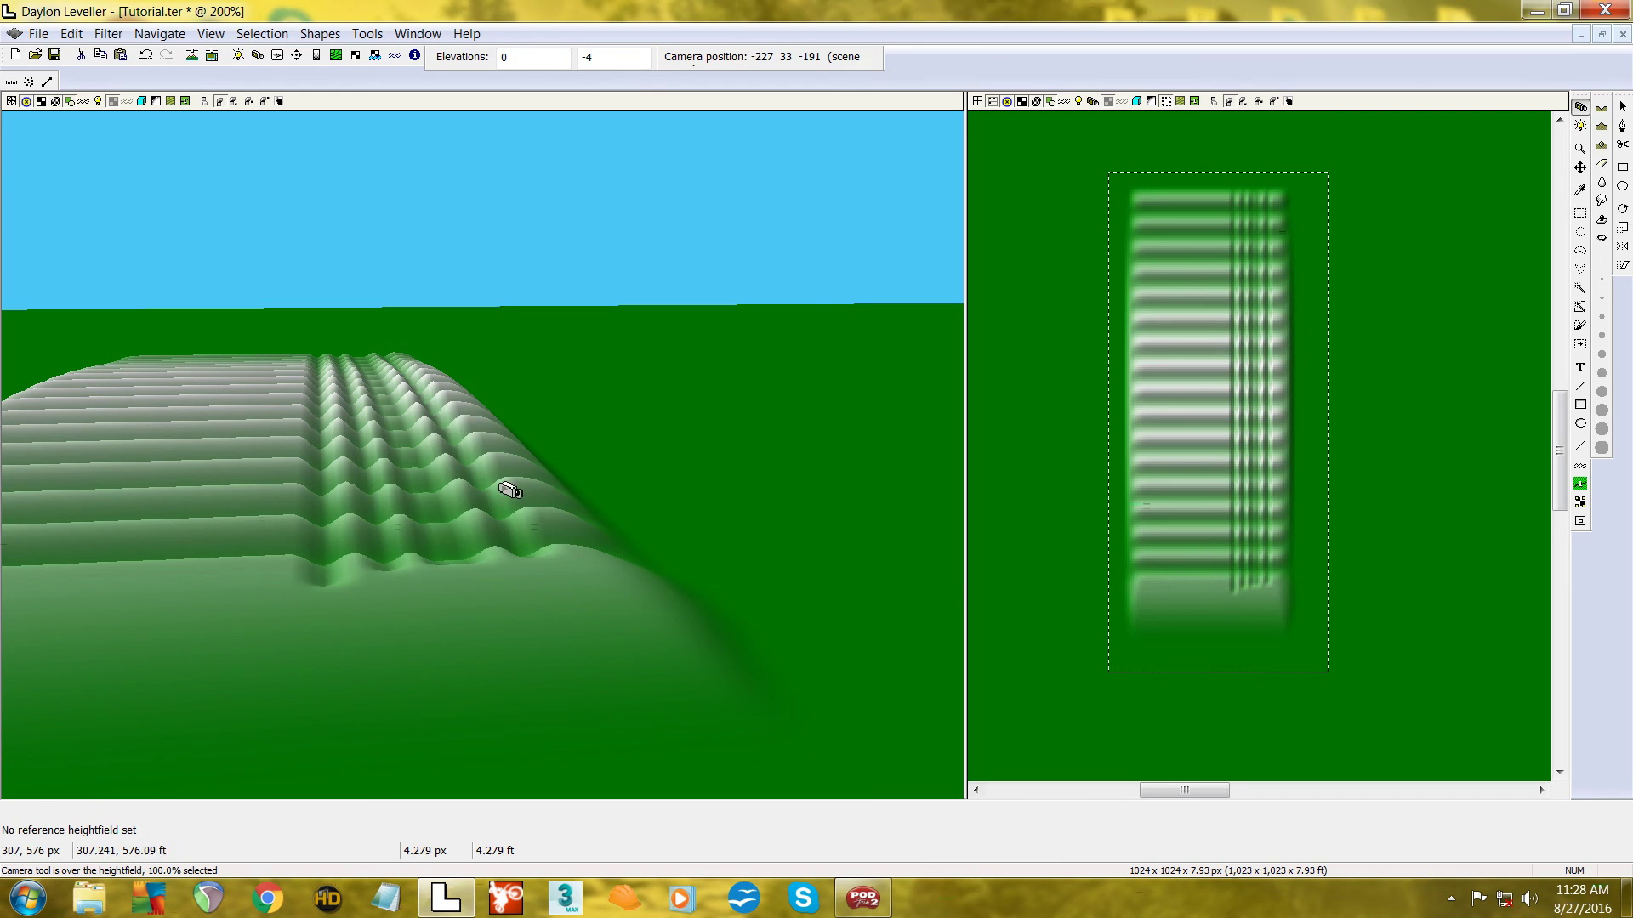
pyautogui.moveTo(517, 486); pyautogui.dragTo(457, 507)
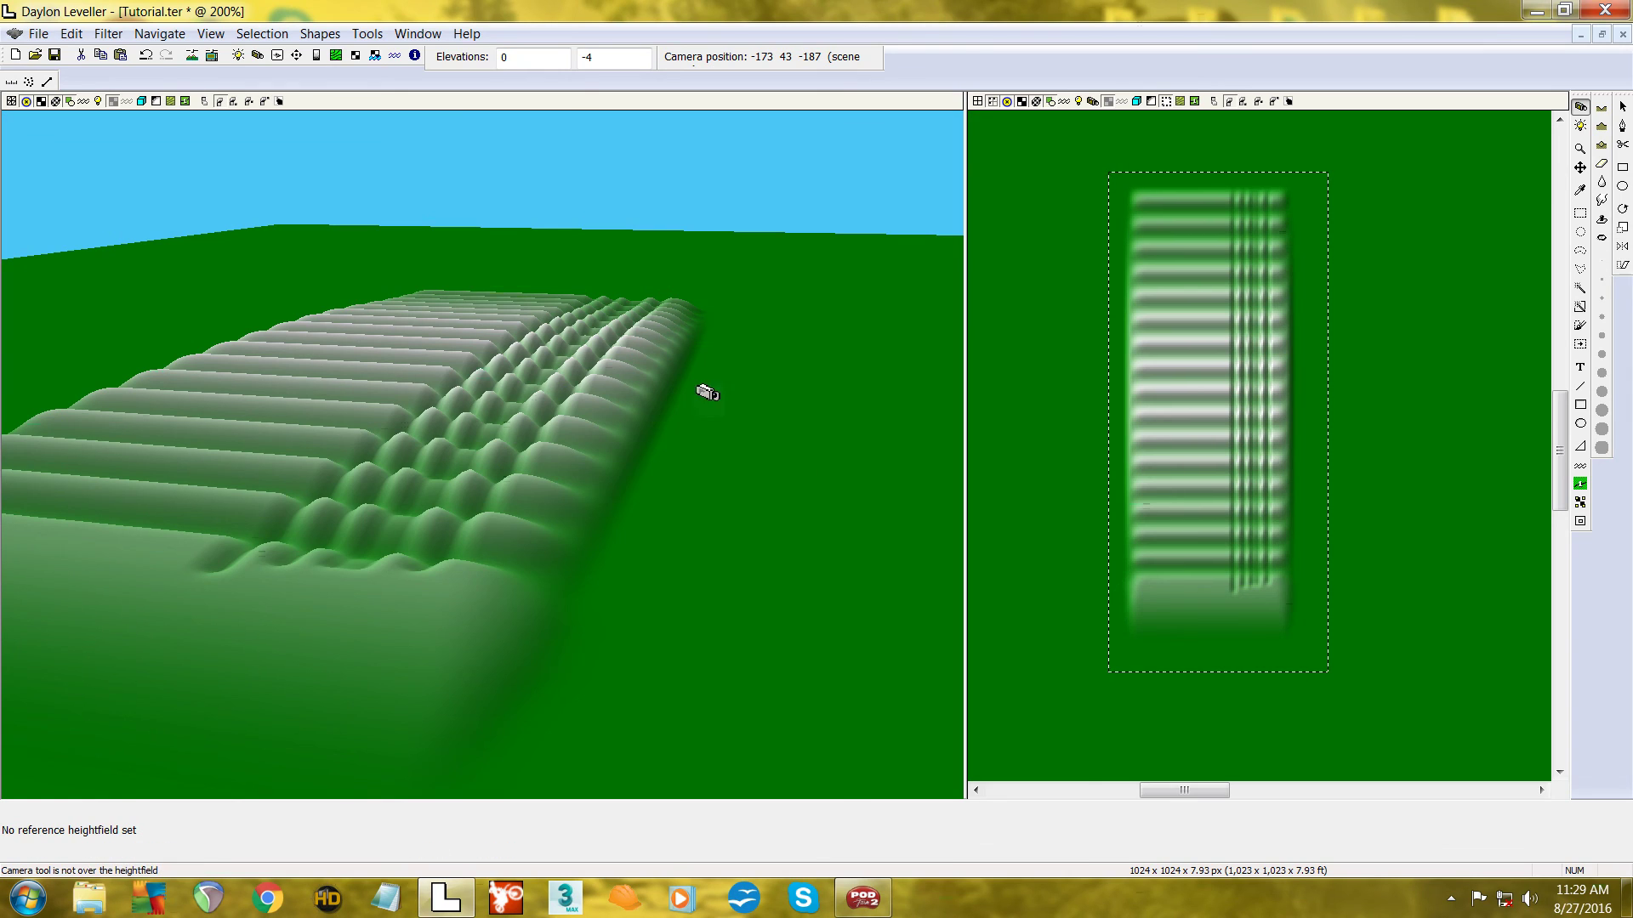
pyautogui.hotkey('ctrl', 'd')
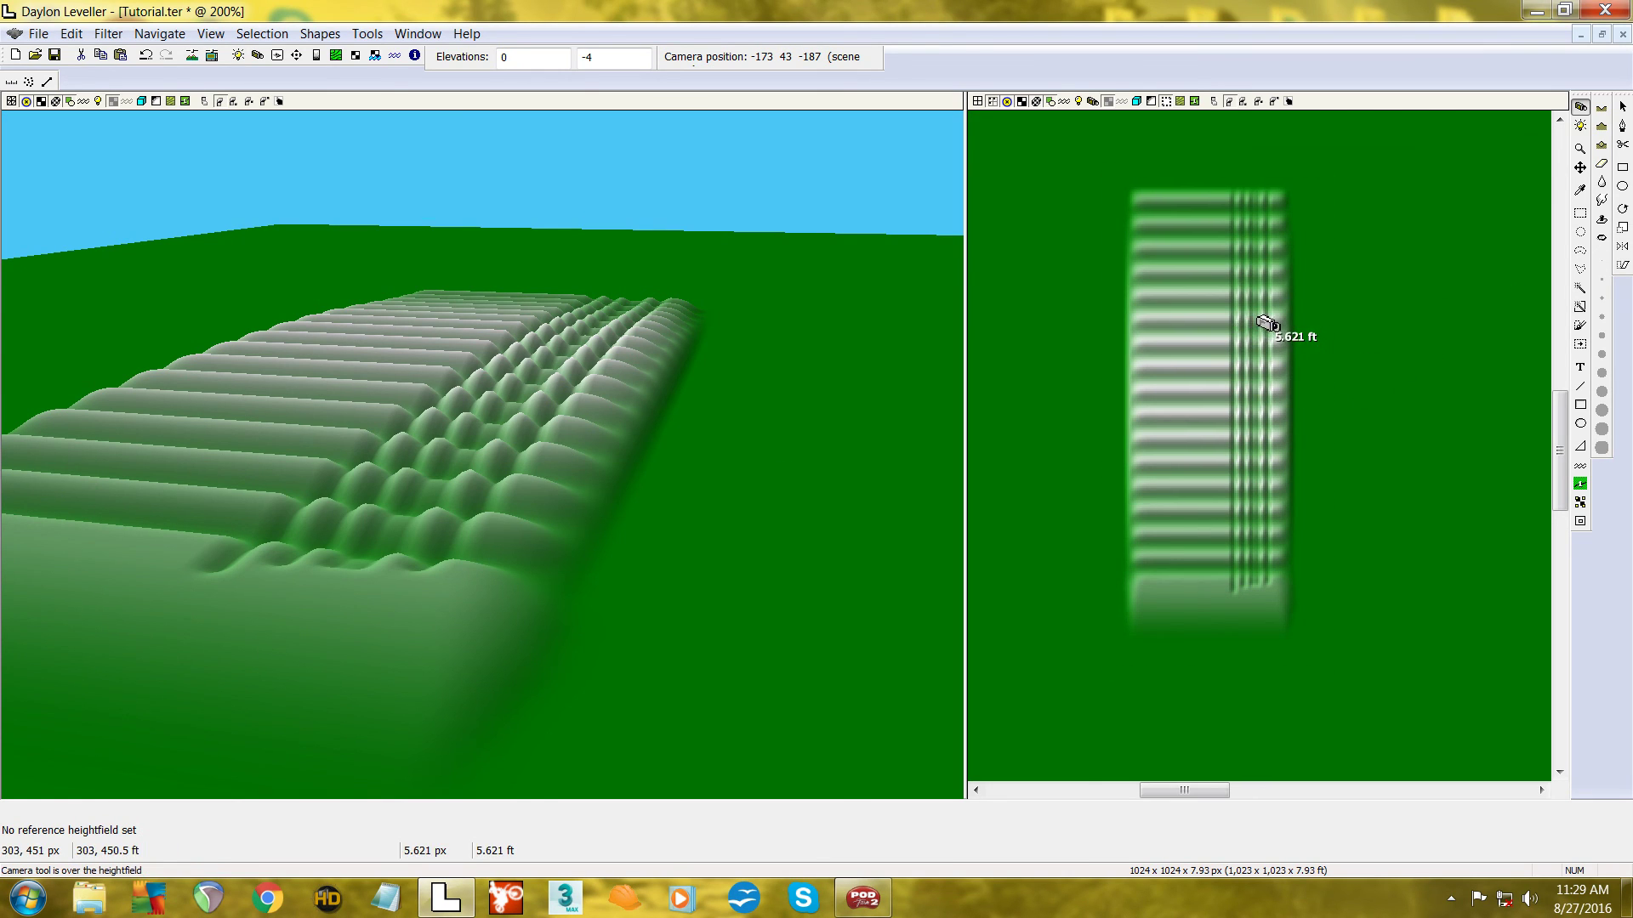